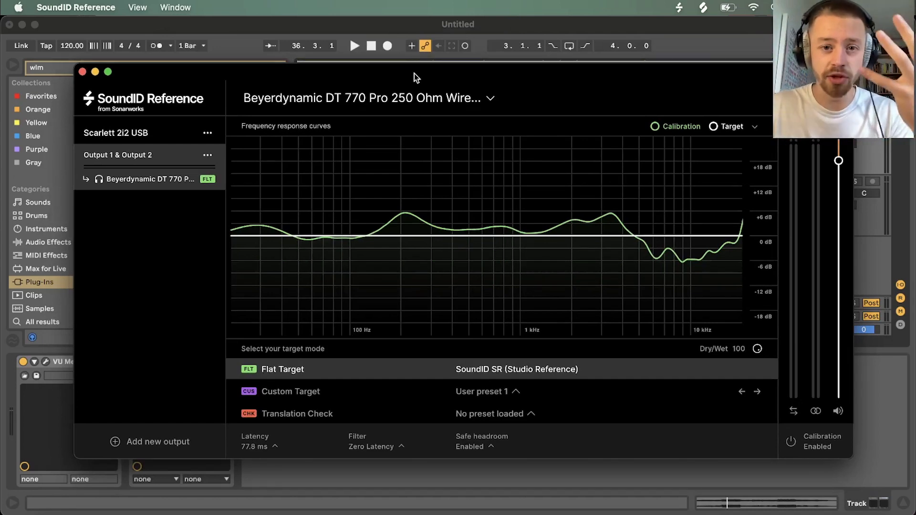
Switch to Ableton Live and play the Track clip from bar 33.
drag(413, 73, 409, 64)
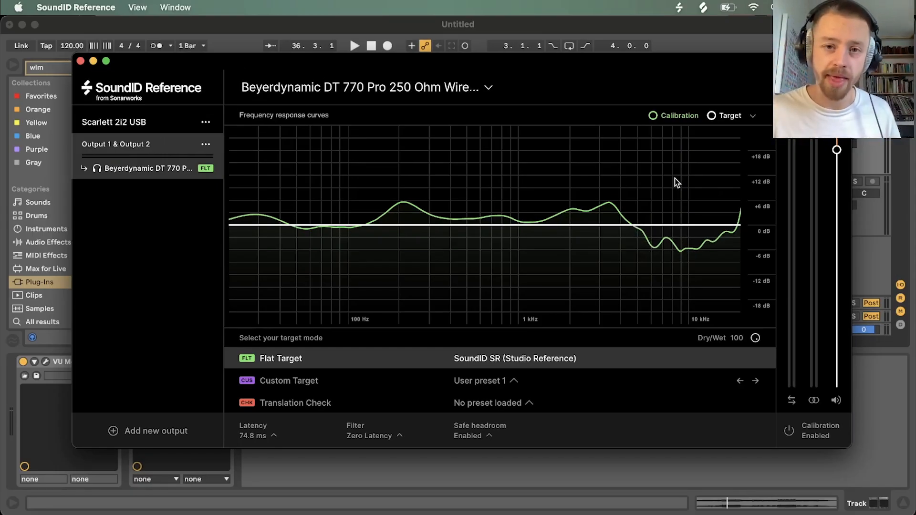
key(super+Tab)
click(366, 133)
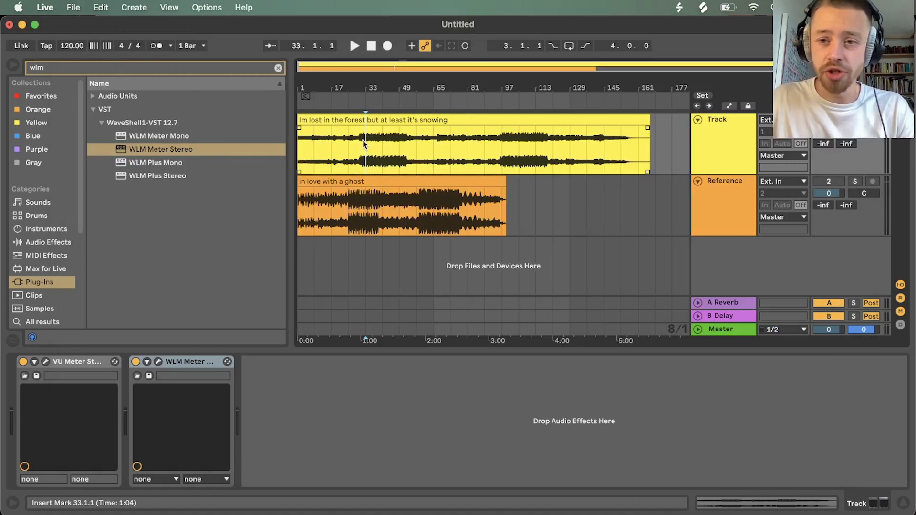
click(349, 141)
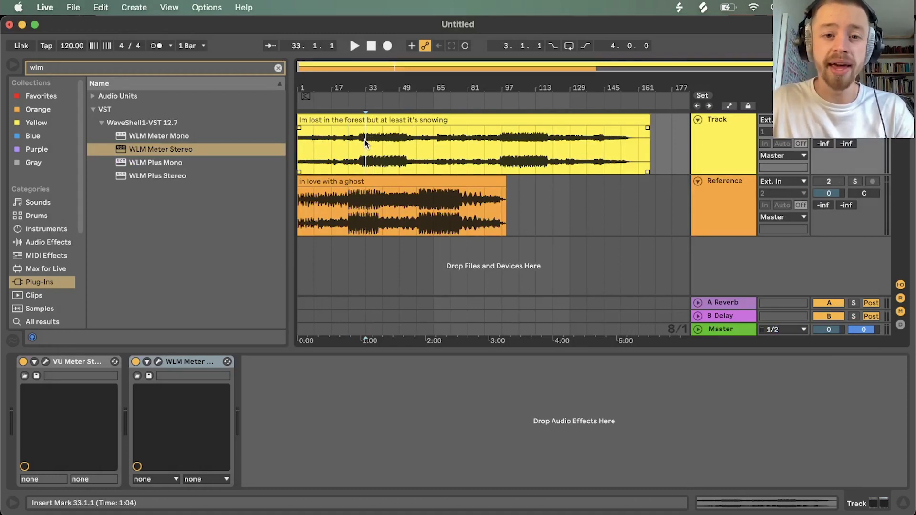
key(space)
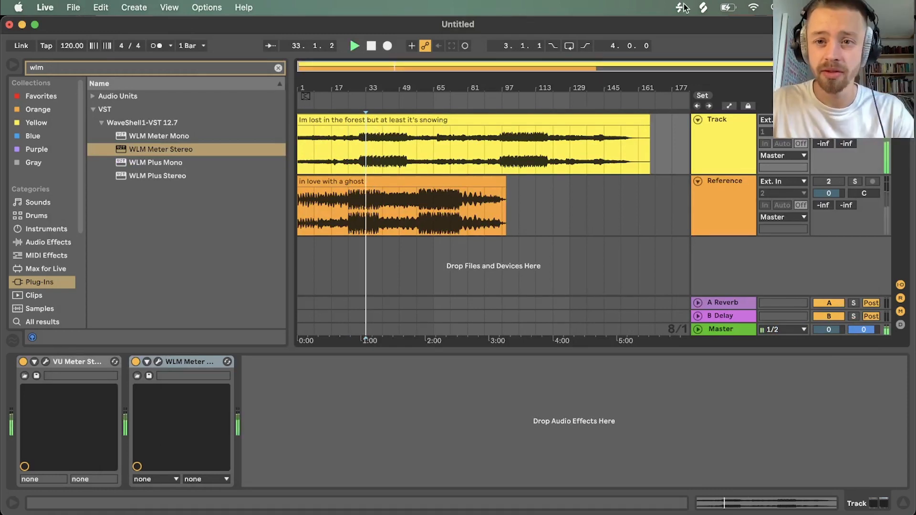
Toggle SoundID Reference calibration off and on to compare the sound during playback, and stop playback.
click(680, 7)
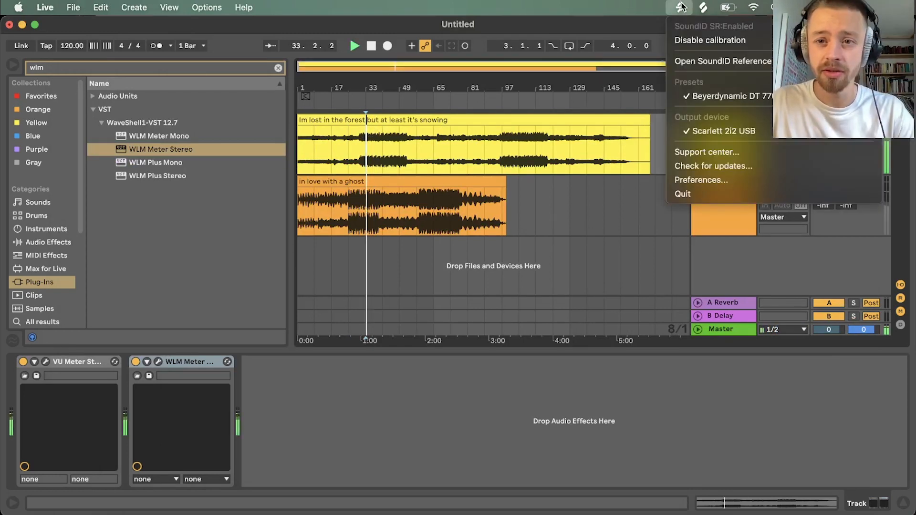
click(703, 42)
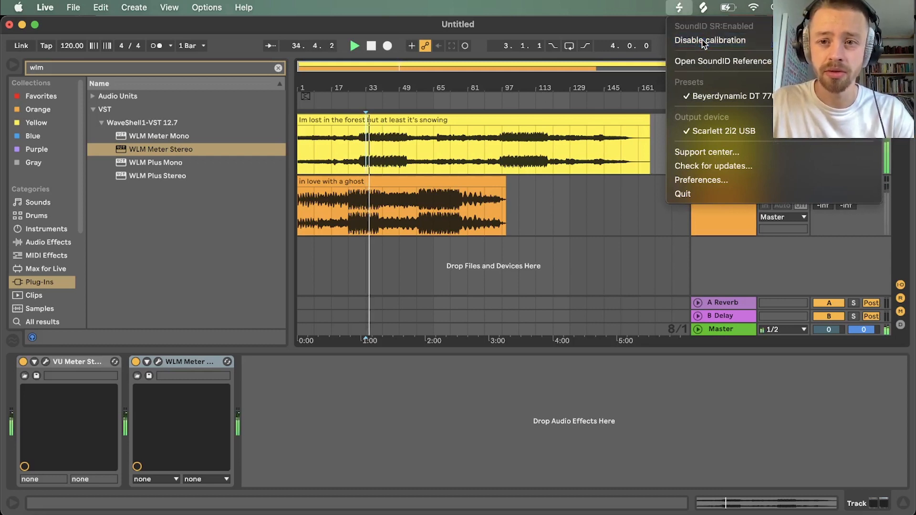
click(680, 10)
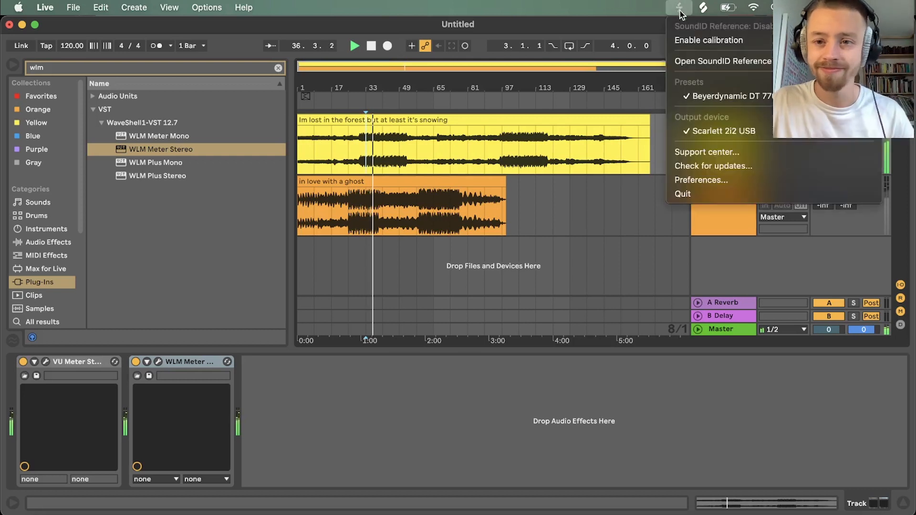
click(691, 41)
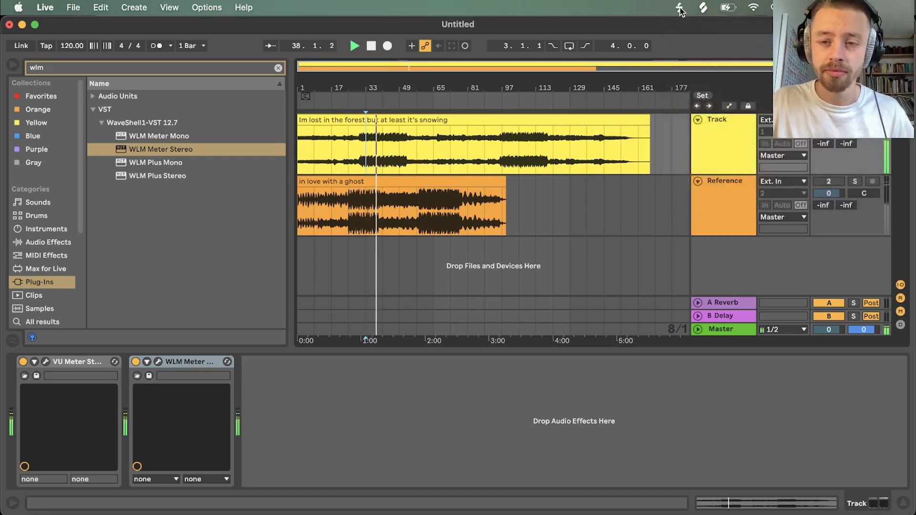
click(682, 9)
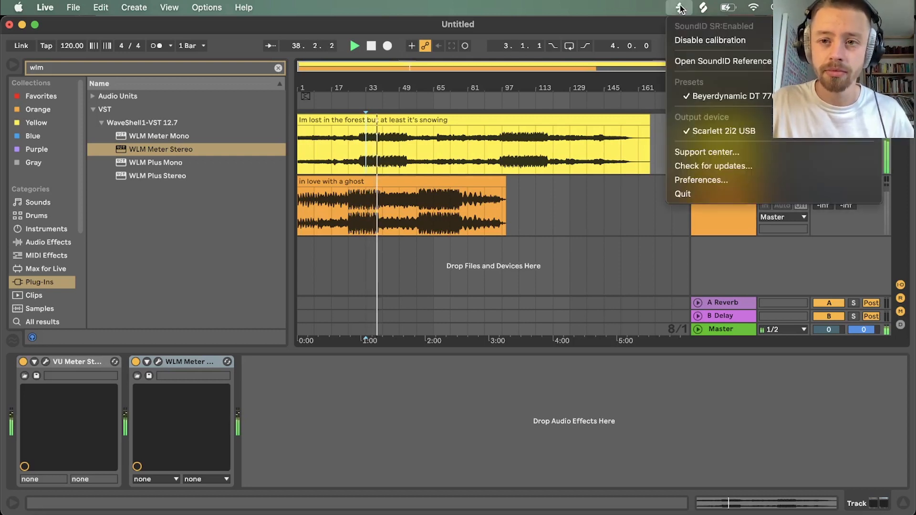
click(702, 41)
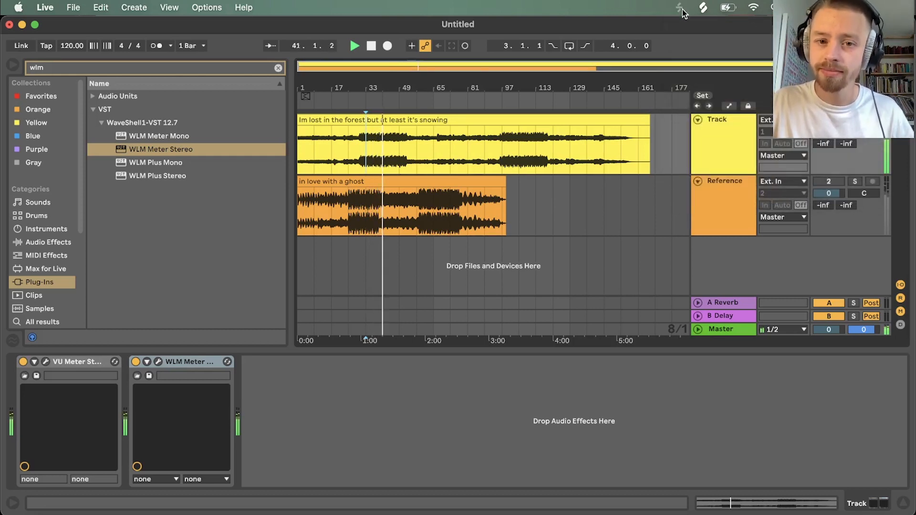
key(space)
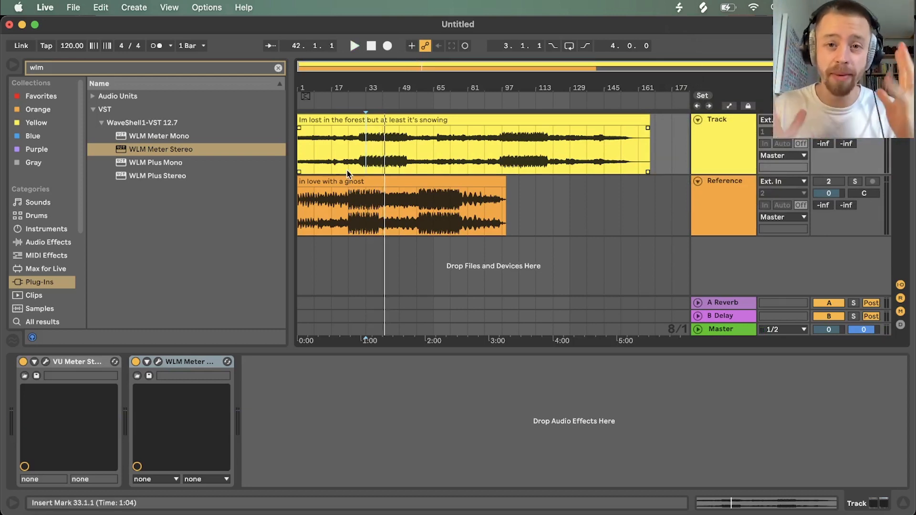
Measure the loudness of the Track clip with WLM Meter Stereo while playing it from bar 33.
click(347, 170)
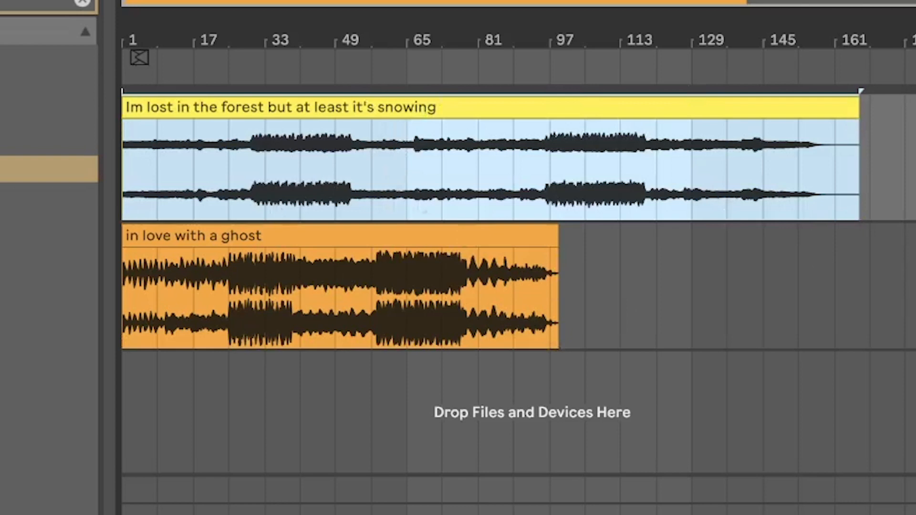
key(super+alt+p)
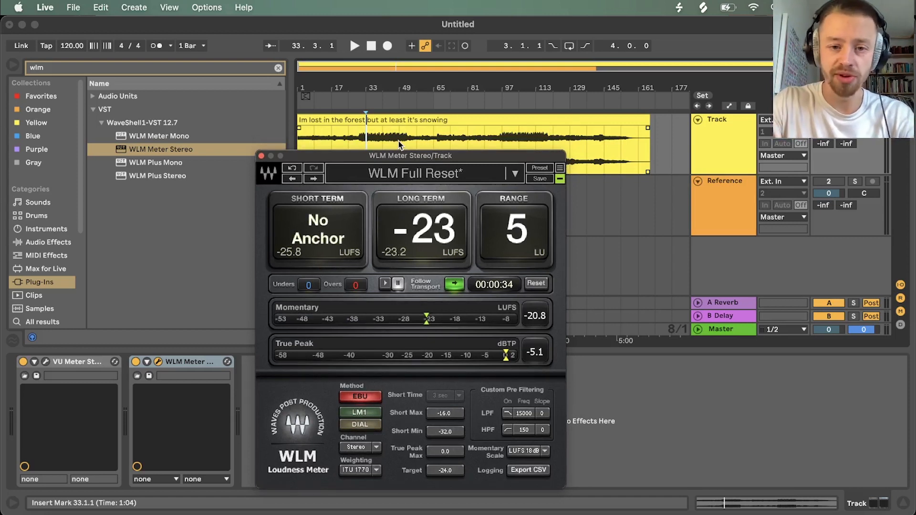
key(space)
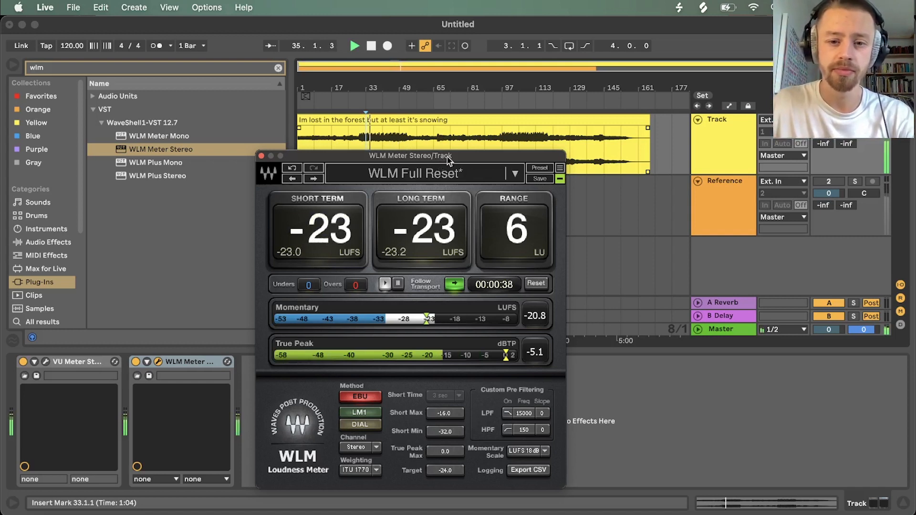
key(space)
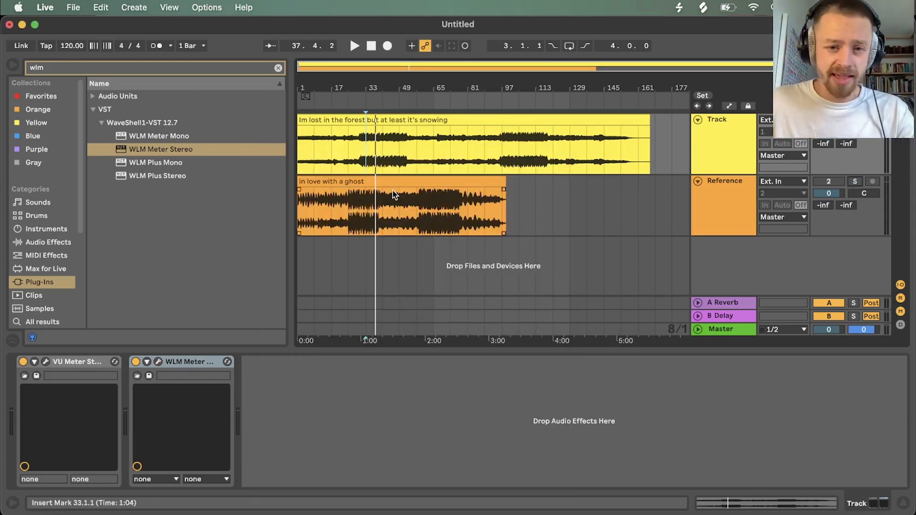
Measure the loudness of the Reference clip from bar 25 with Youlean Loudness Meter 2.
click(393, 190)
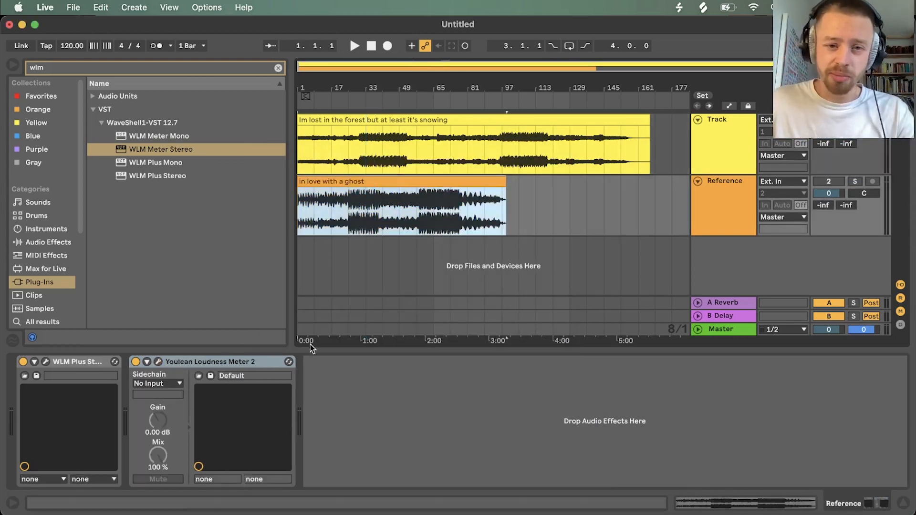
click(349, 205)
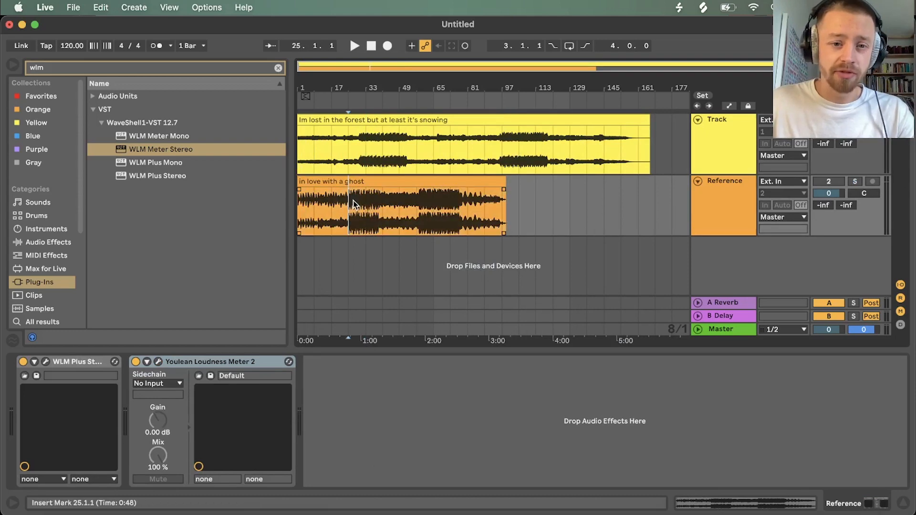
click(159, 362)
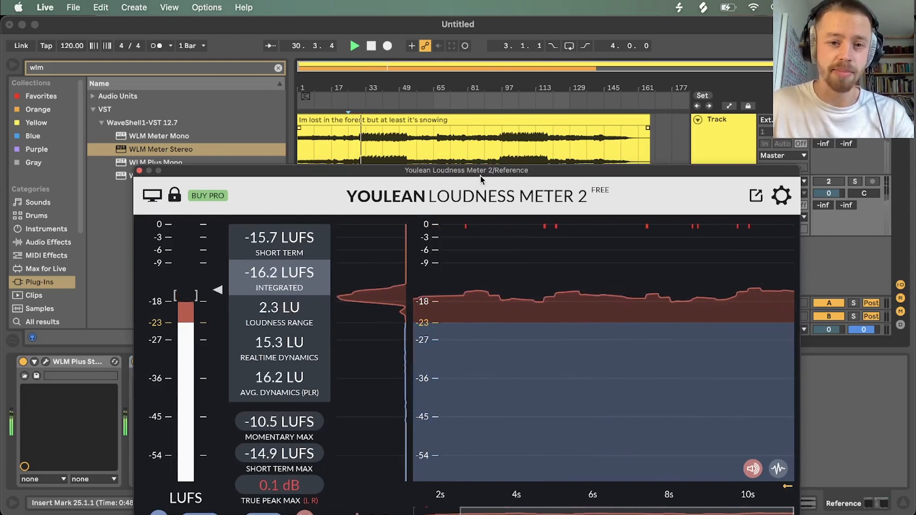
In FabFilter Pro-Q 3 on Track, add a bell boost of about +1.56 dB near 1947 Hz, finding the frequency by soloing the band.
click(715, 162)
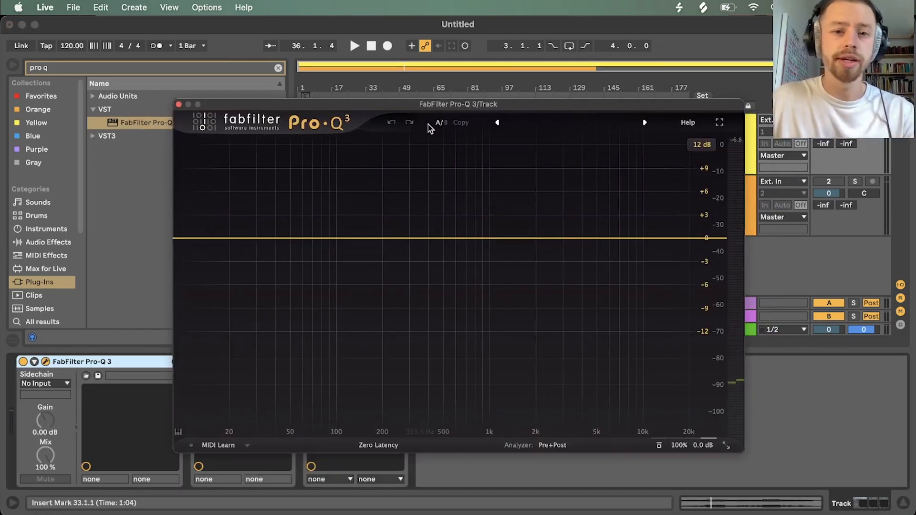
drag(437, 110, 418, 118)
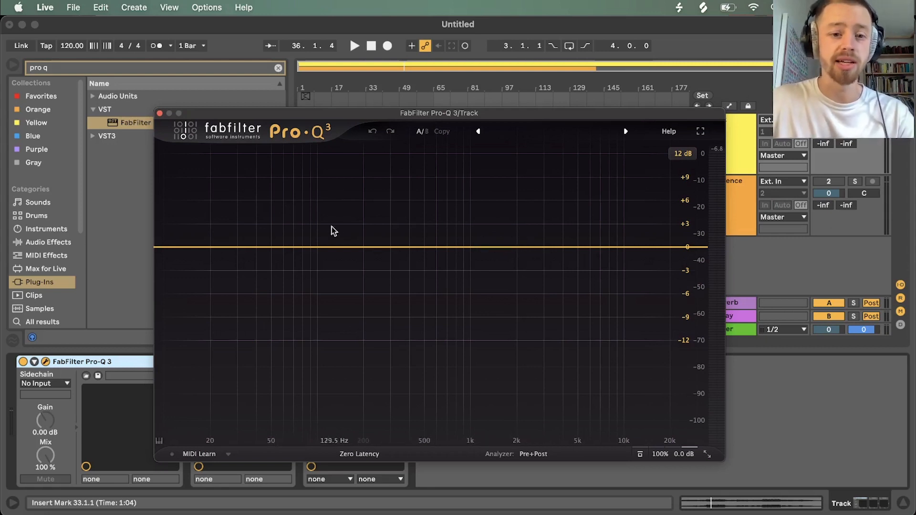
drag(350, 244, 553, 234)
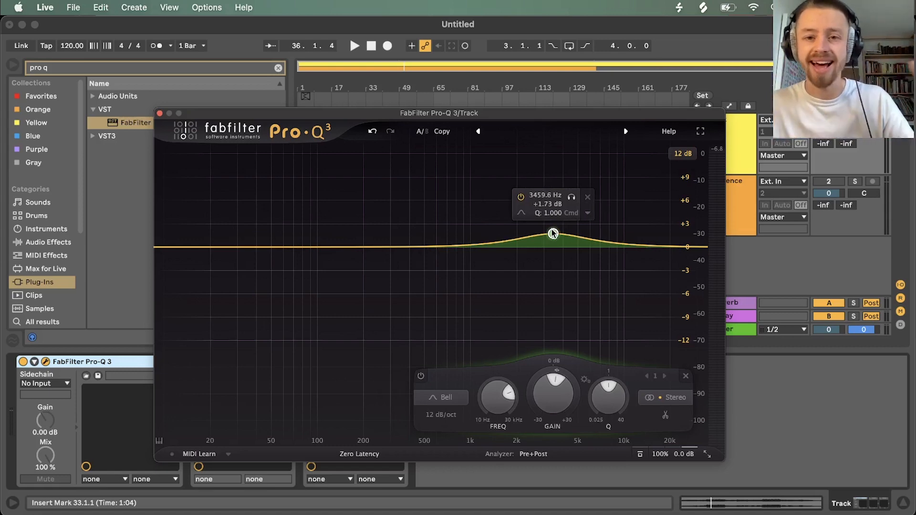
drag(572, 196, 502, 187)
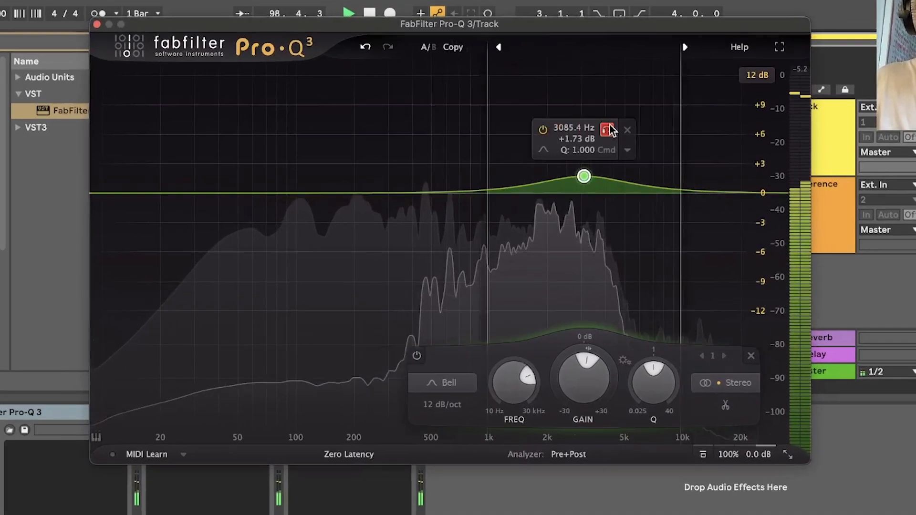
drag(590, 99, 634, 103)
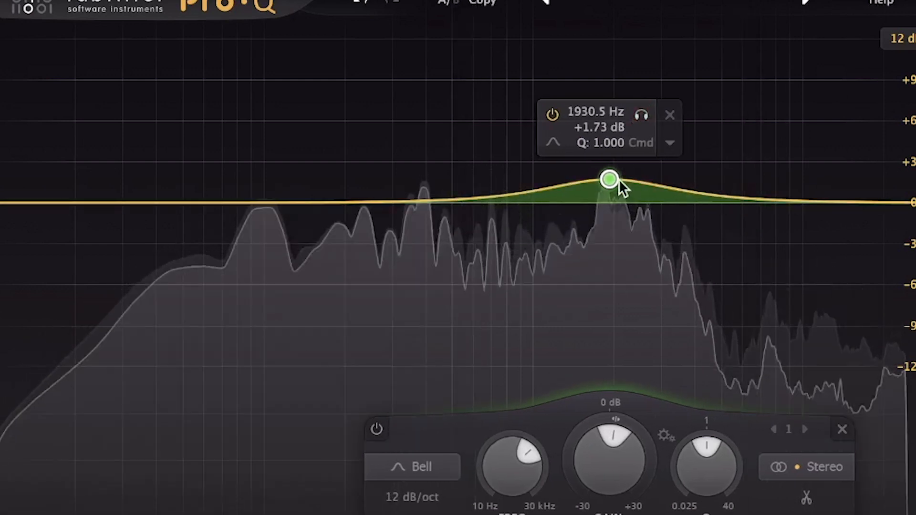
drag(612, 181, 610, 185)
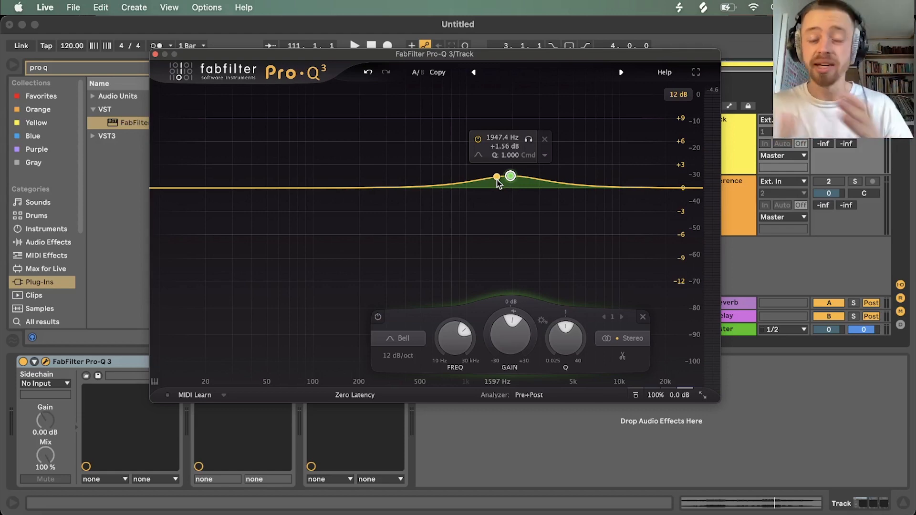
Exaggerate the band near 1.9 kHz to about +9.5 dB, audition it soloed and bypassed, and return it to a slight boost.
drag(510, 176, 509, 87)
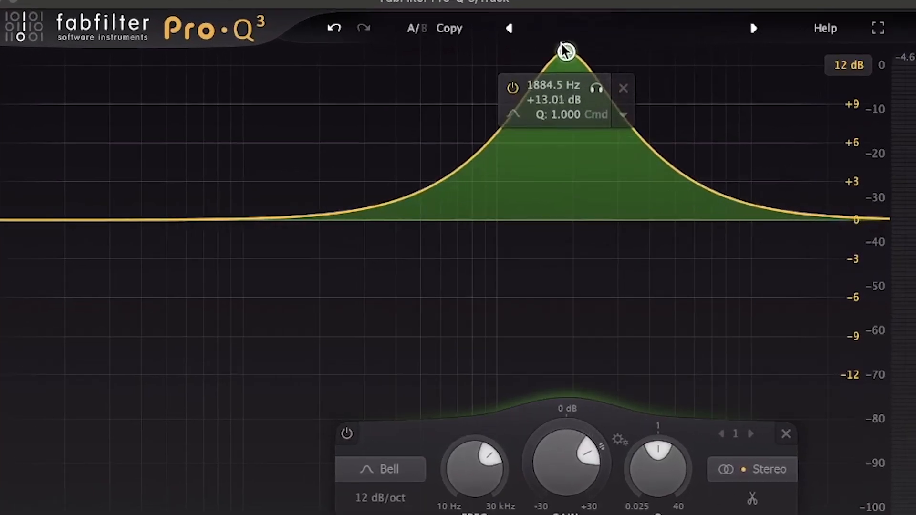
drag(565, 49, 565, 96)
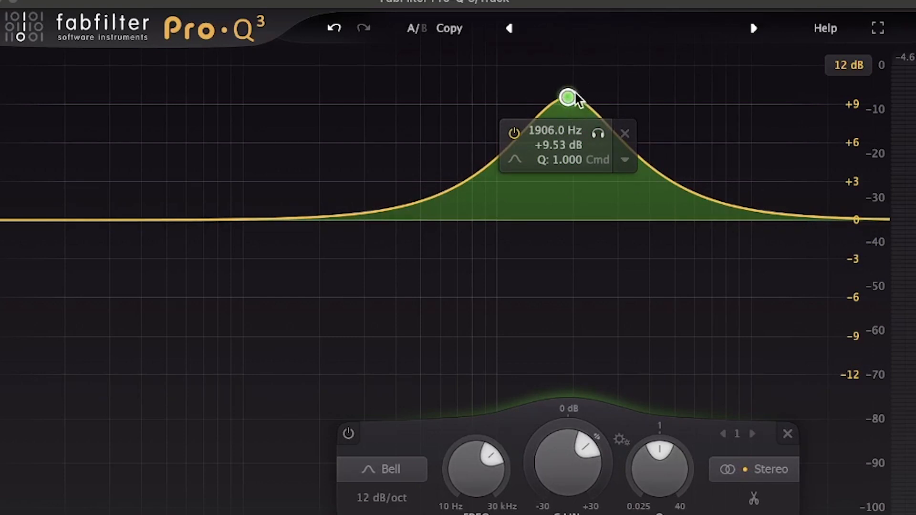
key(space)
click(597, 133)
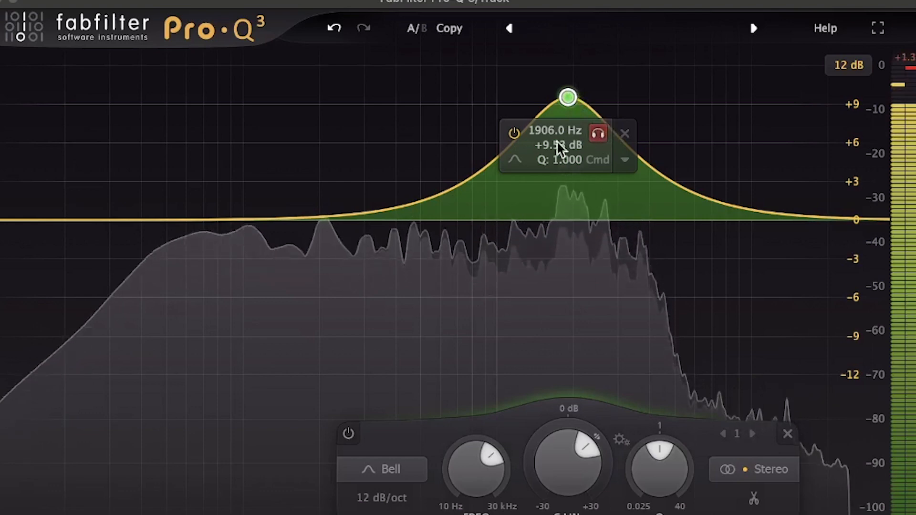
click(513, 134)
click(514, 134)
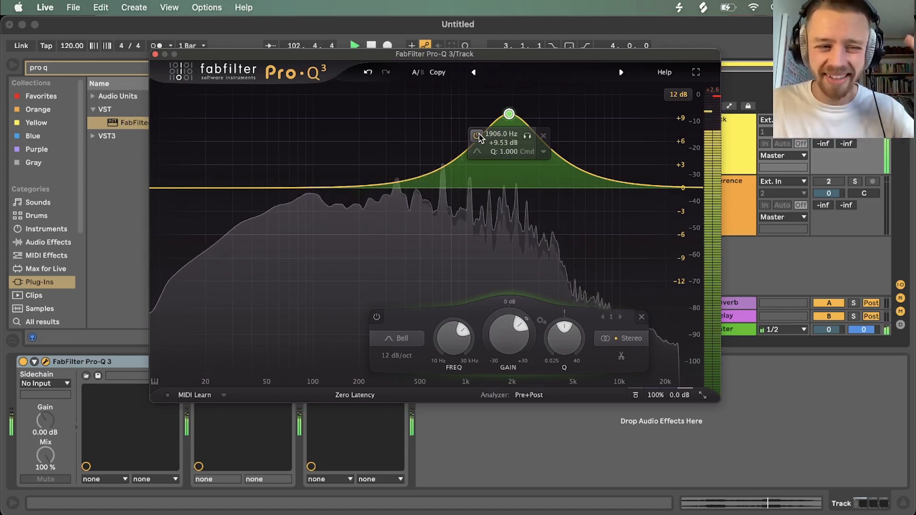
drag(508, 114, 509, 181)
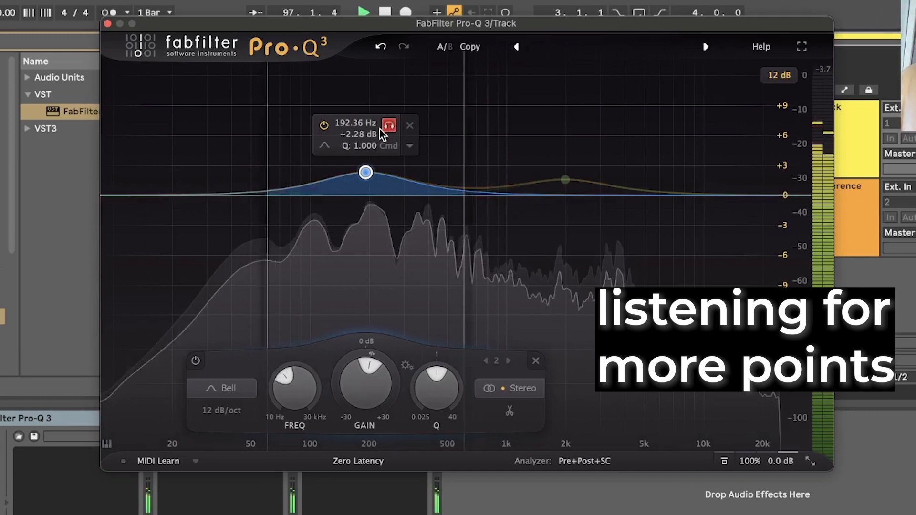
Shape the second bell band into a cut of about -1.65 dB near 429 Hz and add a third bell boost near 9 kHz.
drag(380, 130, 443, 217)
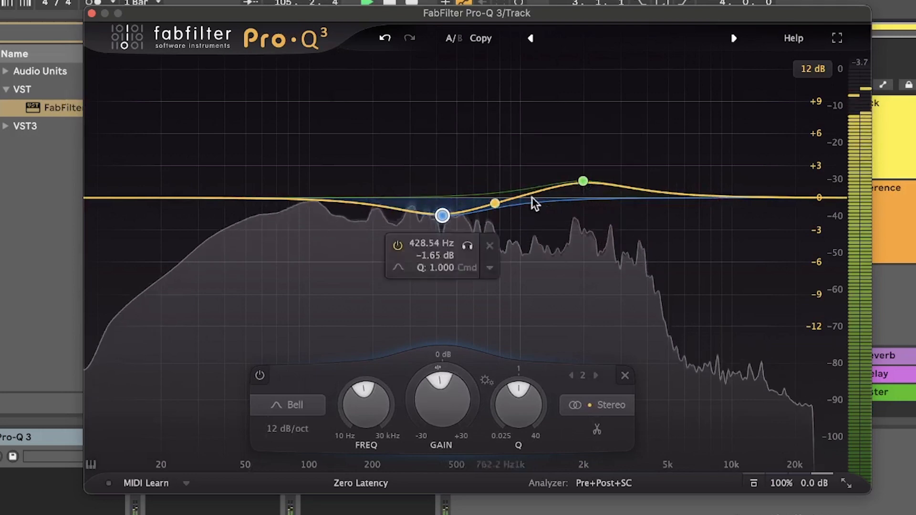
drag(701, 197, 704, 172)
click(725, 123)
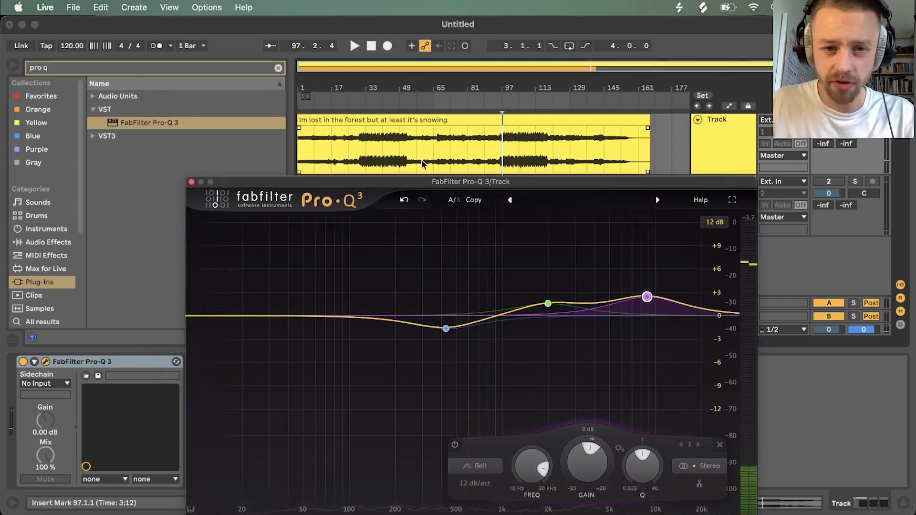
Play Track from bar 17 and move the third EQ band to a slight boost at about 200 Hz.
click(323, 140)
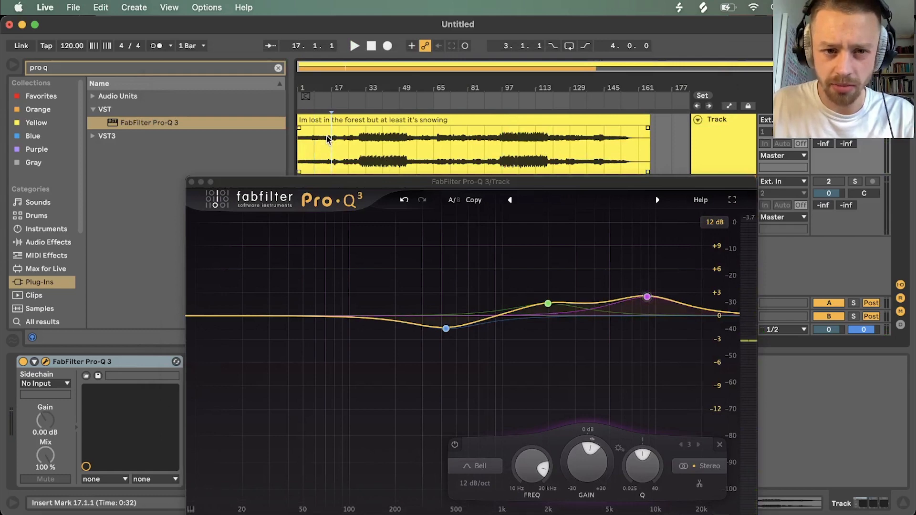
key(space)
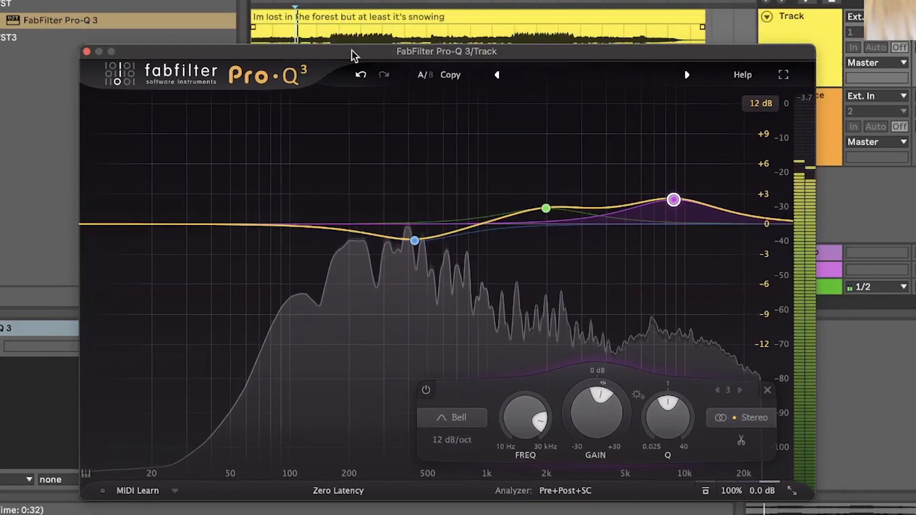
drag(351, 50, 302, 26)
mouse_move(623, 176)
drag(644, 129, 324, 146)
drag(303, 176, 304, 186)
drag(326, 141, 327, 142)
Add a fourth bell band cutting about -1.14 dB near 10 kHz, refining its frequency by soloing the band.
drag(624, 200, 640, 210)
click(657, 239)
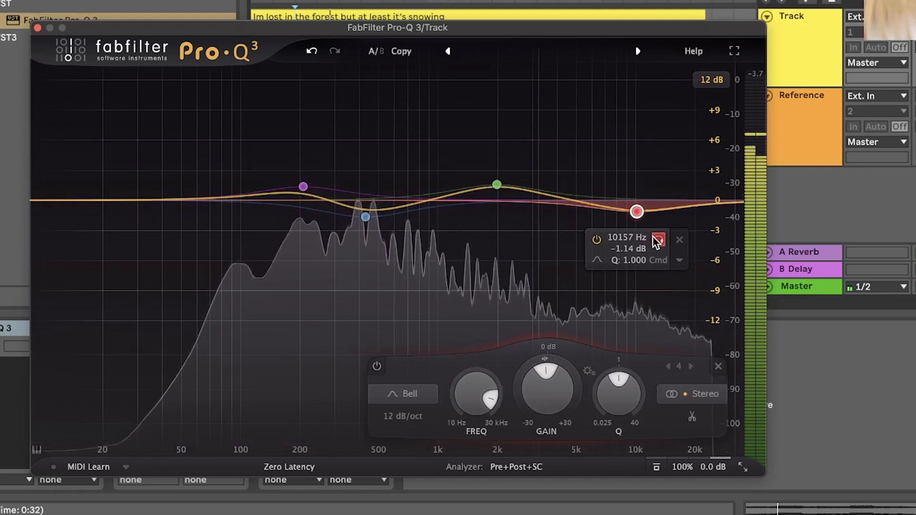
drag(657, 242, 656, 245)
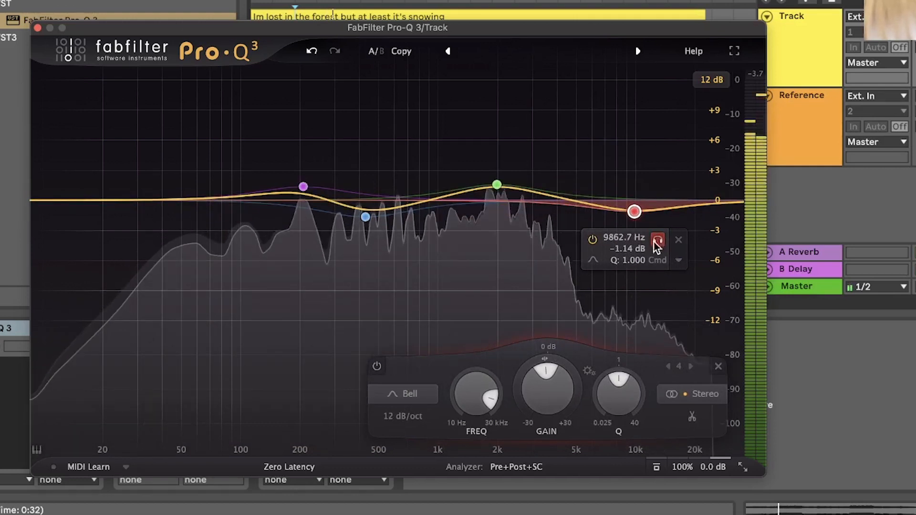
drag(634, 211, 640, 209)
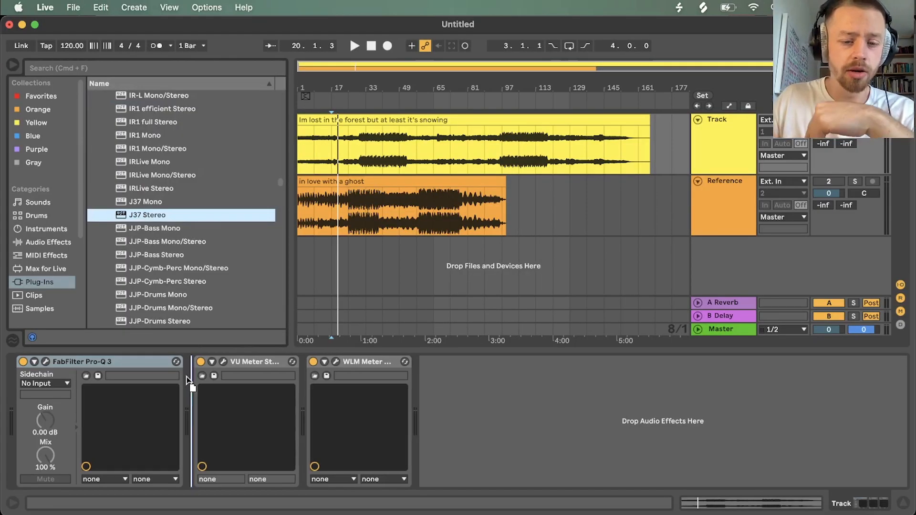
Insert J37 Stereo directly after FabFilter Pro-Q 3 on Track and reposition its window so all its controls are reachable.
drag(186, 377, 189, 379)
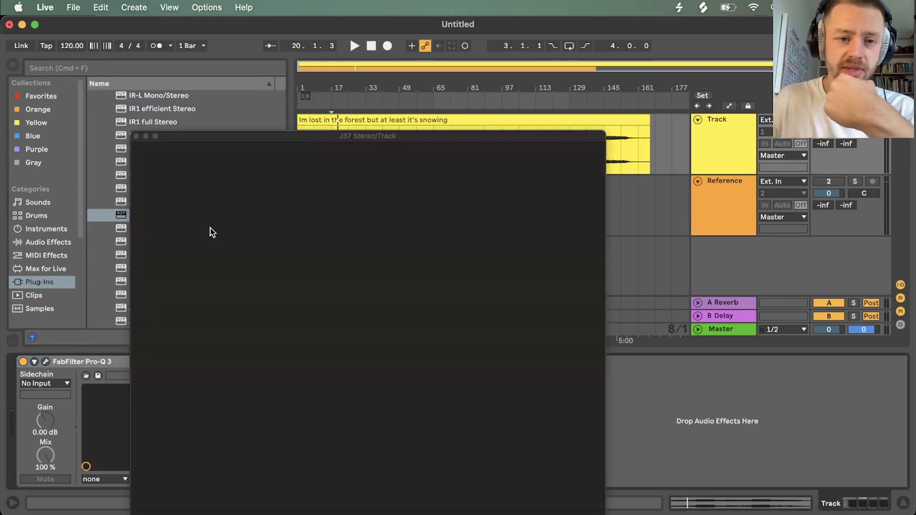
drag(300, 136, 431, 90)
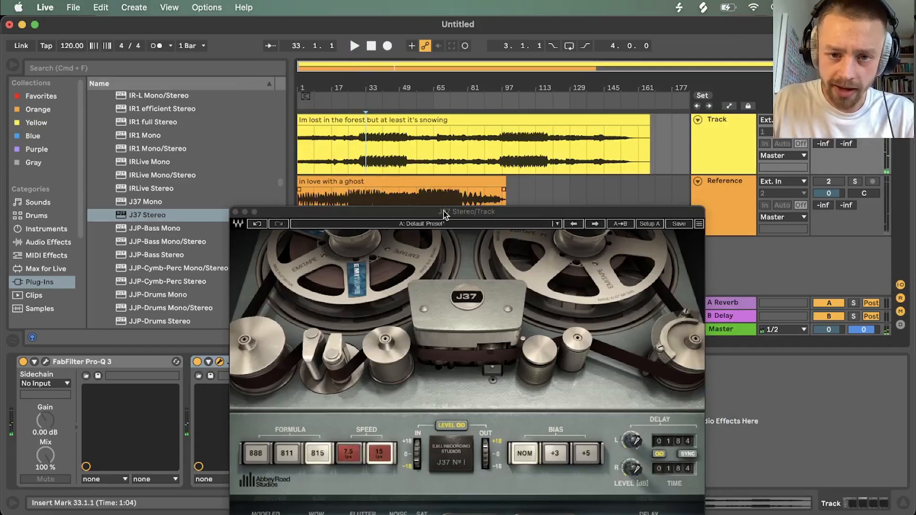
drag(443, 210, 456, 126)
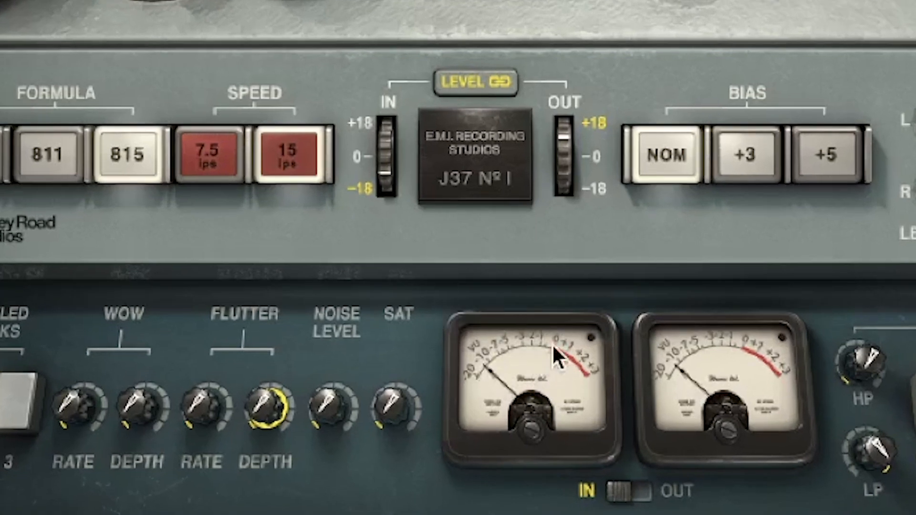
Adjust the J37's linked input level while checking the tape machine's VU meters.
click(389, 171)
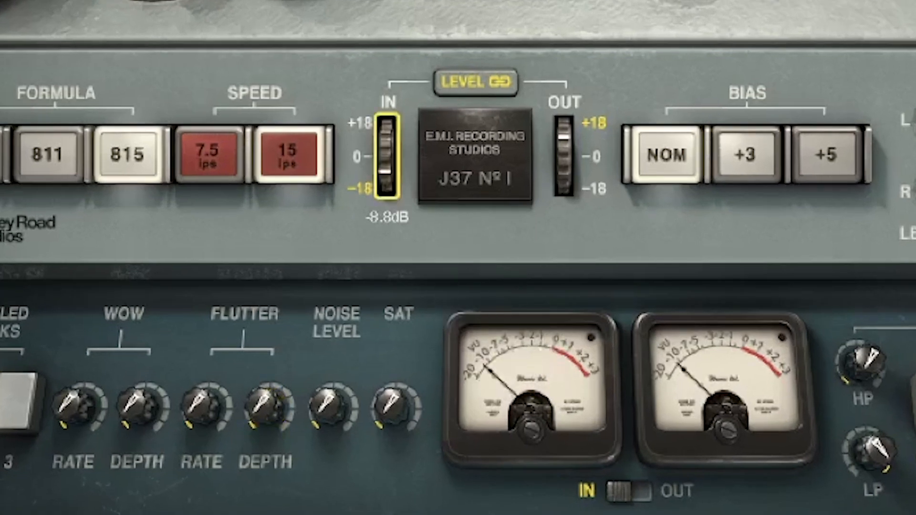
drag(386, 172, 386, 167)
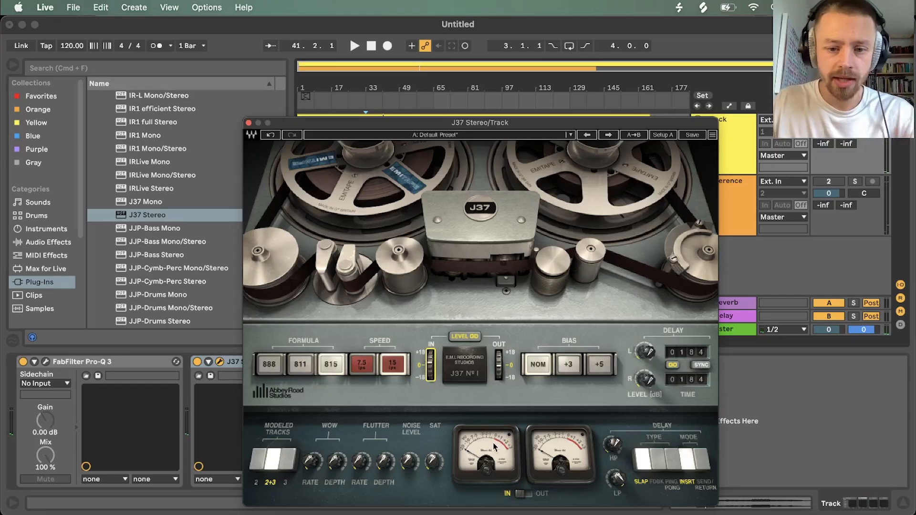
drag(456, 121, 452, 113)
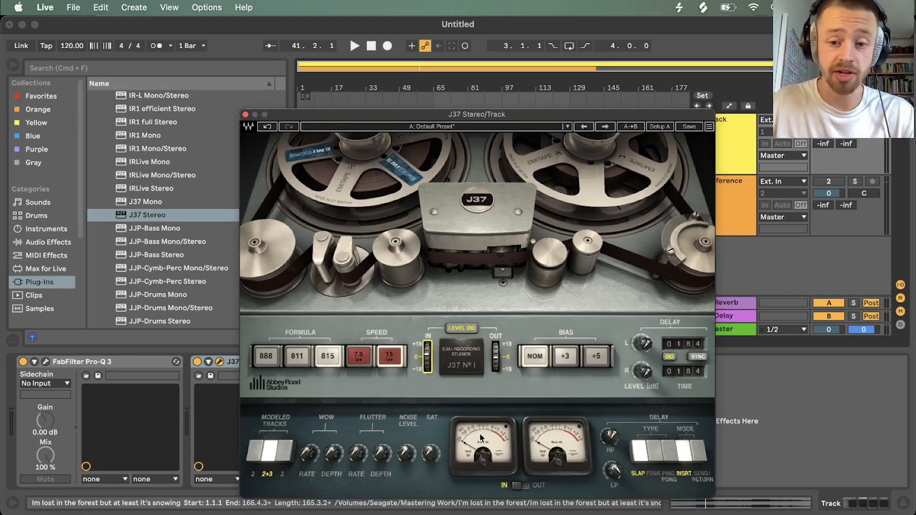
Compare Track with and without J37 Stereo during playback, leaving the device switched on.
click(196, 362)
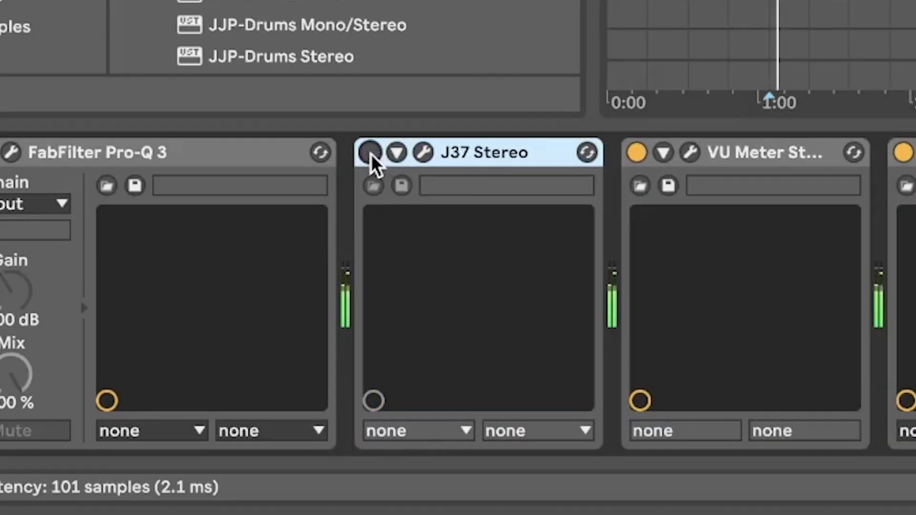
click(370, 153)
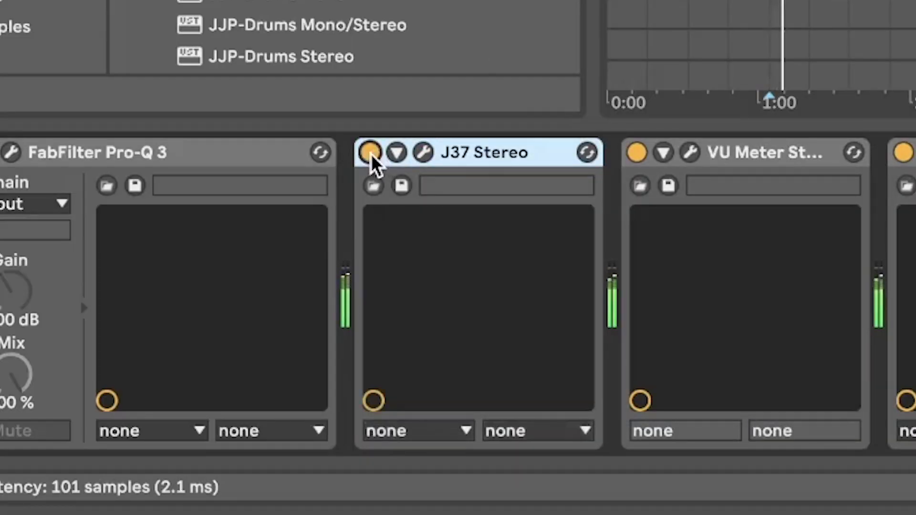
click(371, 153)
click(370, 153)
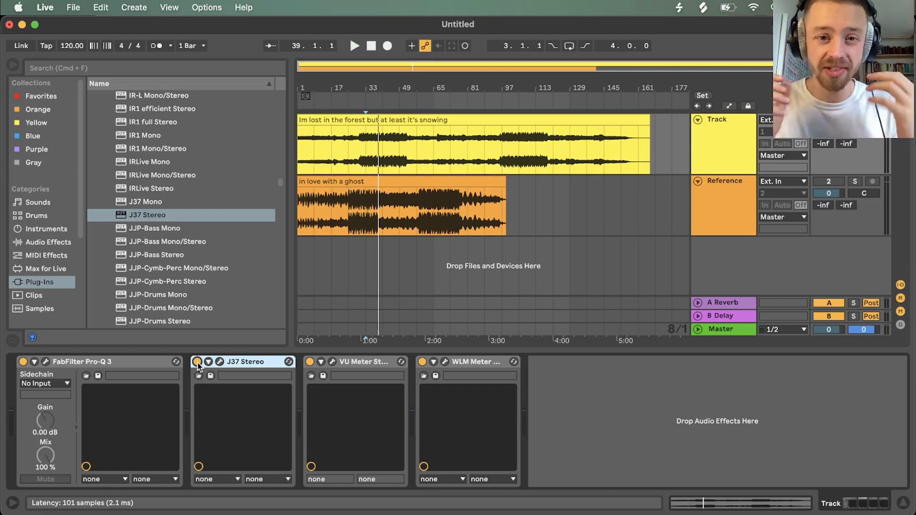
Search the plug-ins for "puig" and insert PuigTec EQP1A Stereo between FabFilter Pro-Q 3 and J37 Stereo.
click(192, 65)
text(puig)
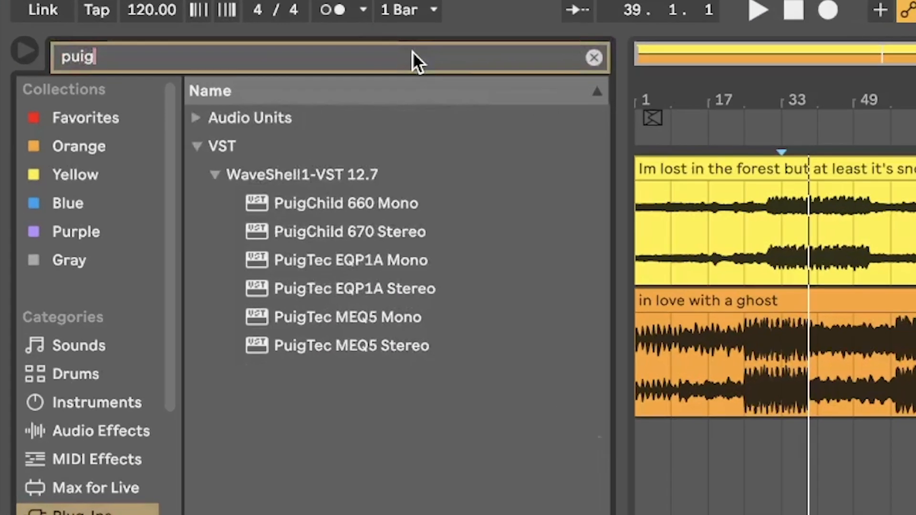
mouse_move(396, 291)
mouse_down()
mouse_move(184, 184)
mouse_move(164, 403)
mouse_move(213, 377)
mouse_up()
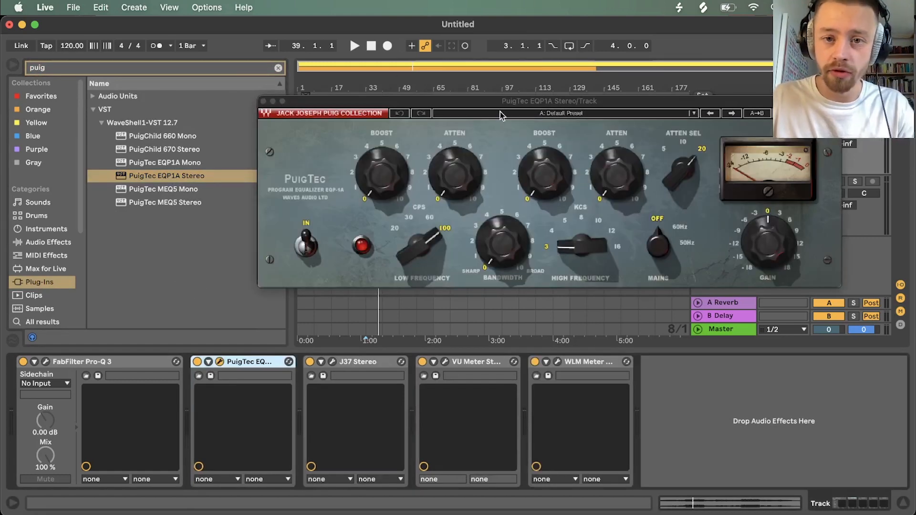
drag(499, 105, 459, 125)
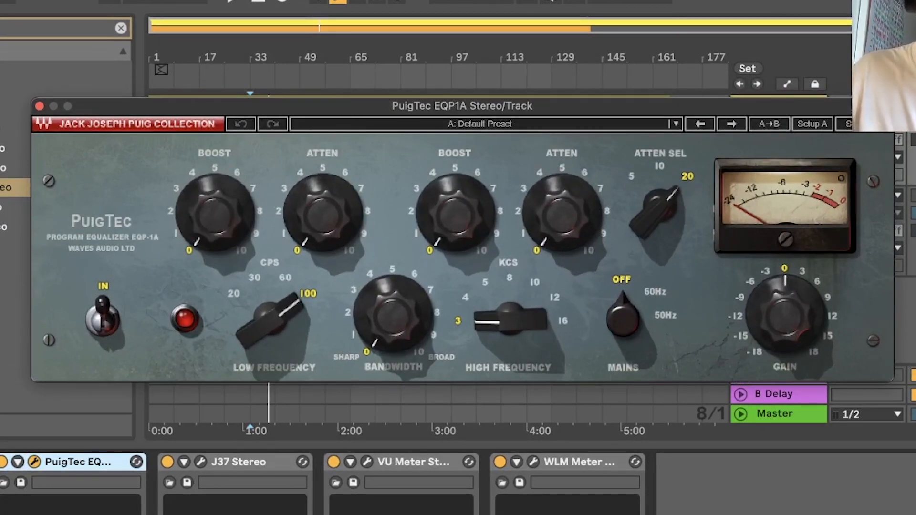
Bypass the bell boost near 207 Hz in FabFilter Pro-Q 3 and close its window.
click(10, 353)
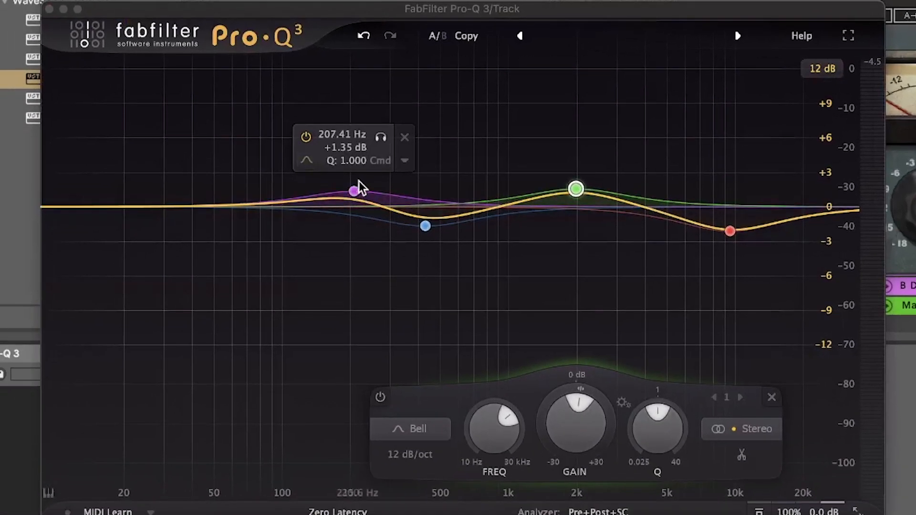
click(307, 138)
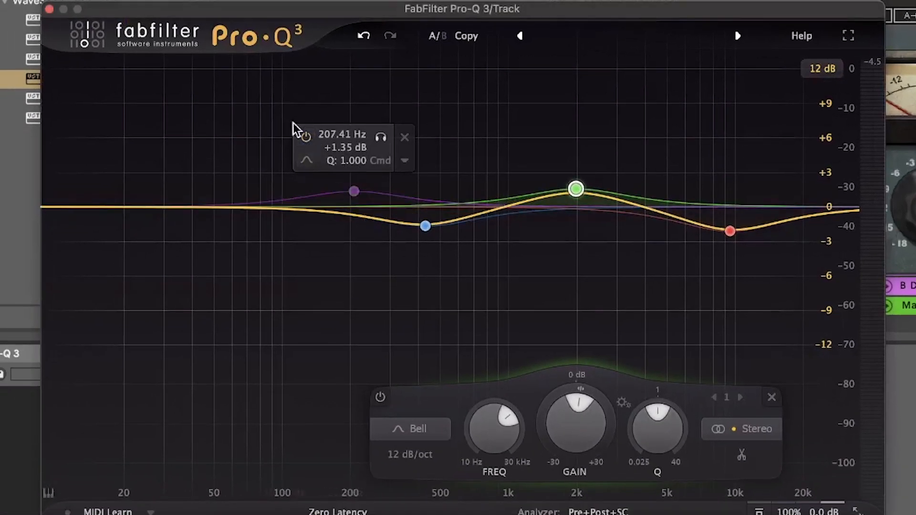
click(50, 9)
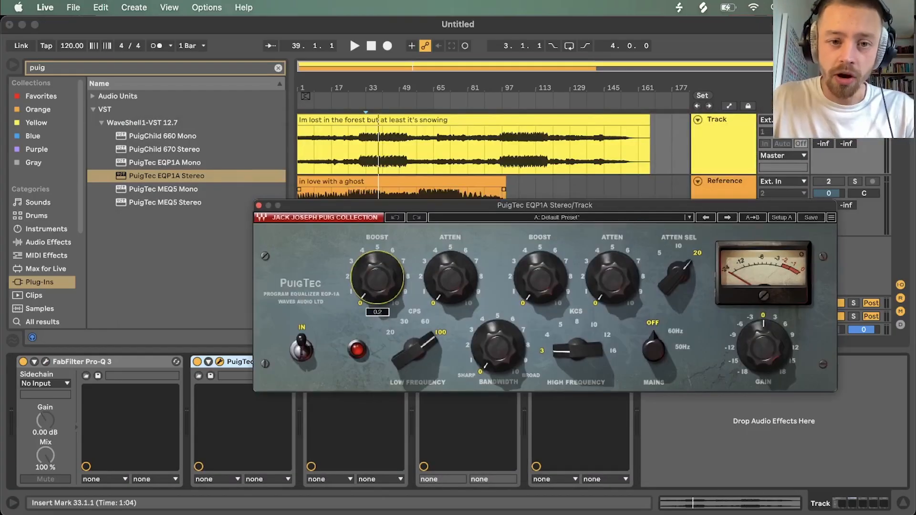
Set the PuigTec's low frequency to 60 CPS and raise its low boost to the maximum.
click(344, 187)
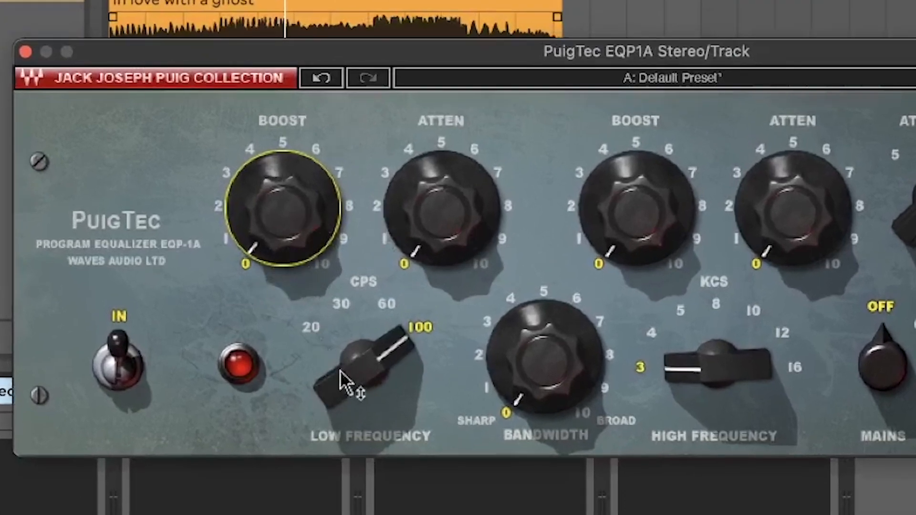
drag(340, 370, 358, 378)
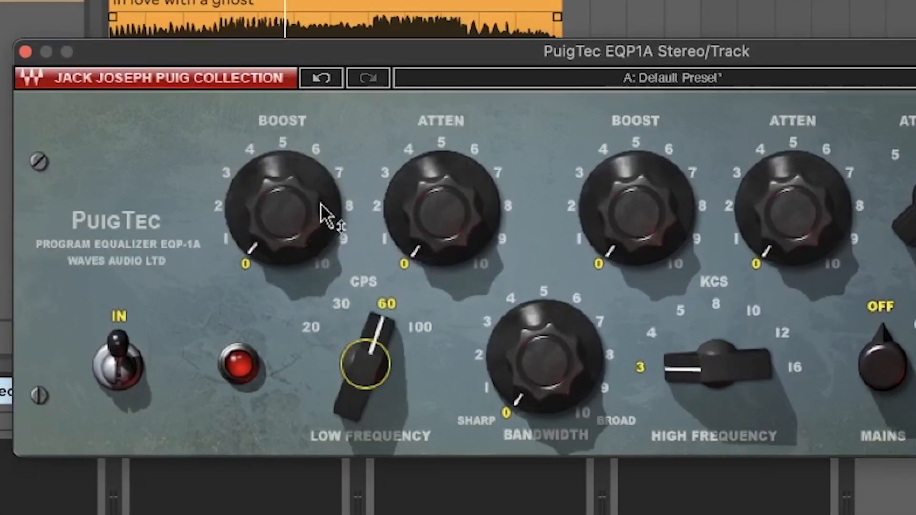
drag(305, 229, 304, 206)
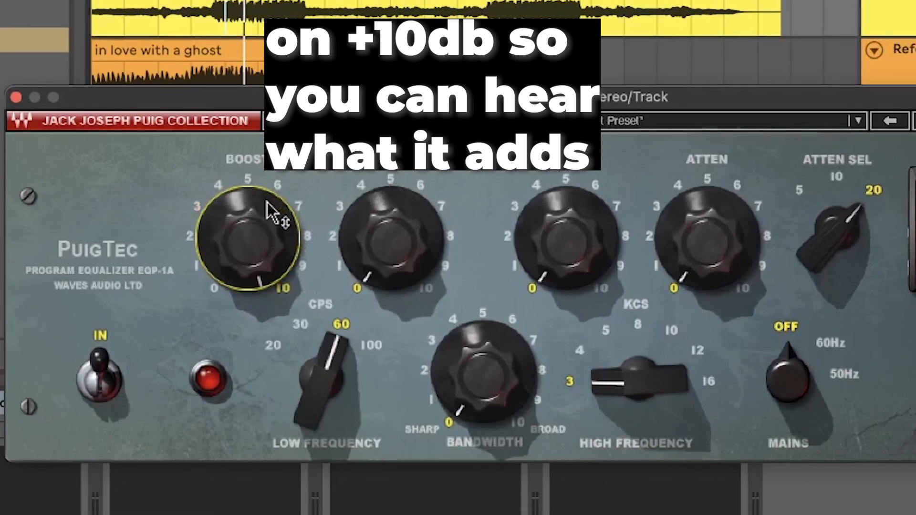
Play Track to hear the exaggerated low boost, and lower the PuigTec's low boost to about 2.
key(space)
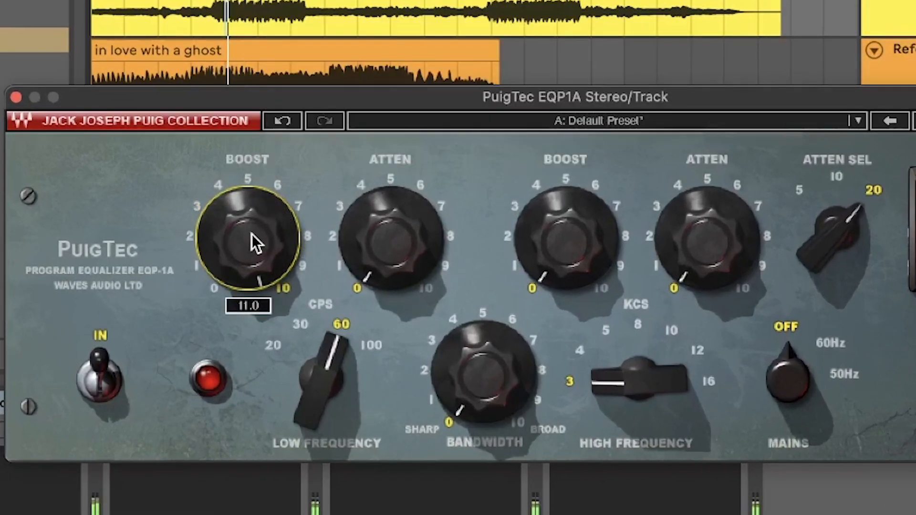
drag(252, 233, 252, 271)
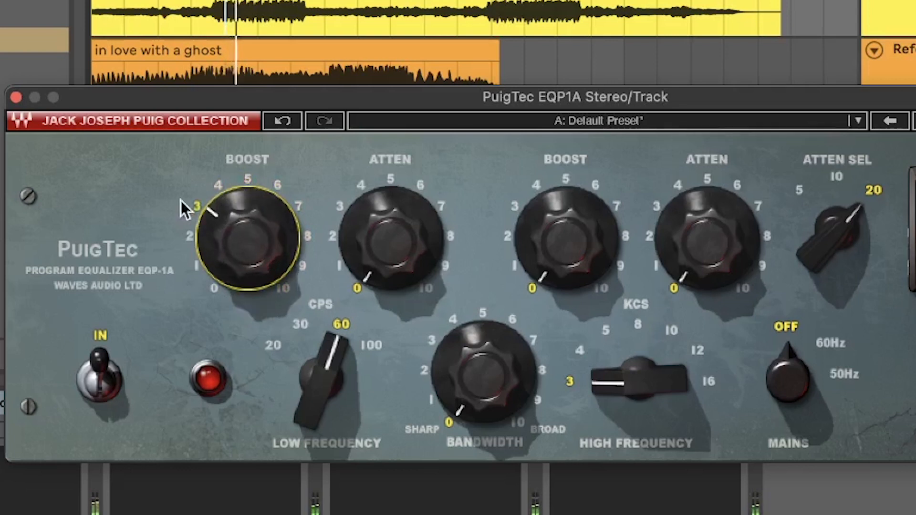
drag(250, 220, 251, 224)
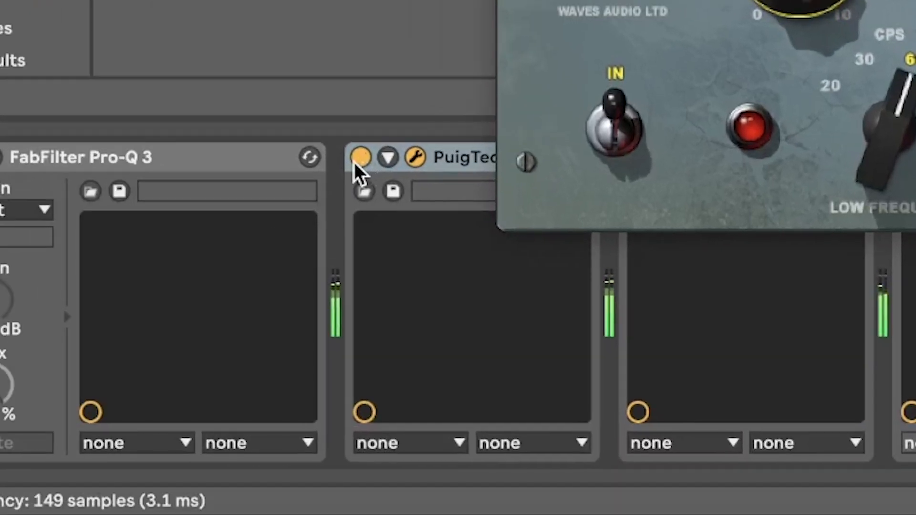
Compare Track with and without the PuigTec EQ during playback, leaving the device switched on.
click(361, 159)
click(361, 159)
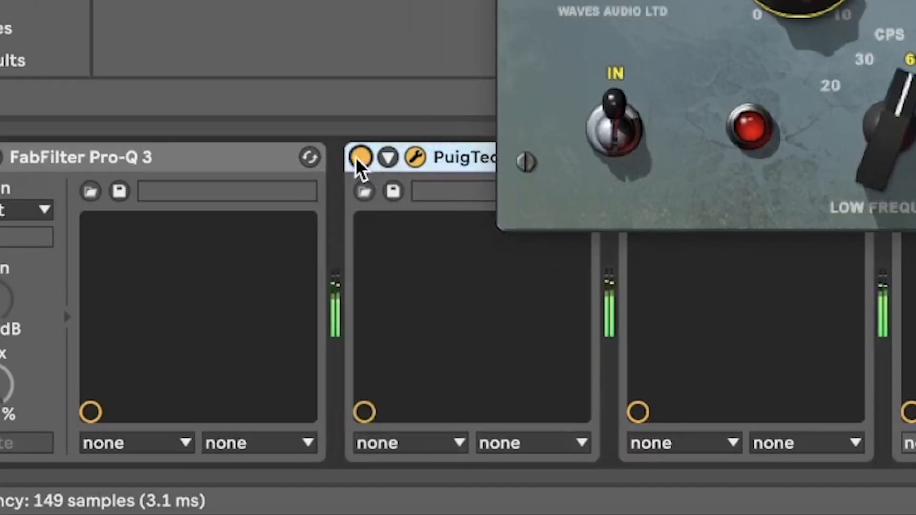
click(354, 162)
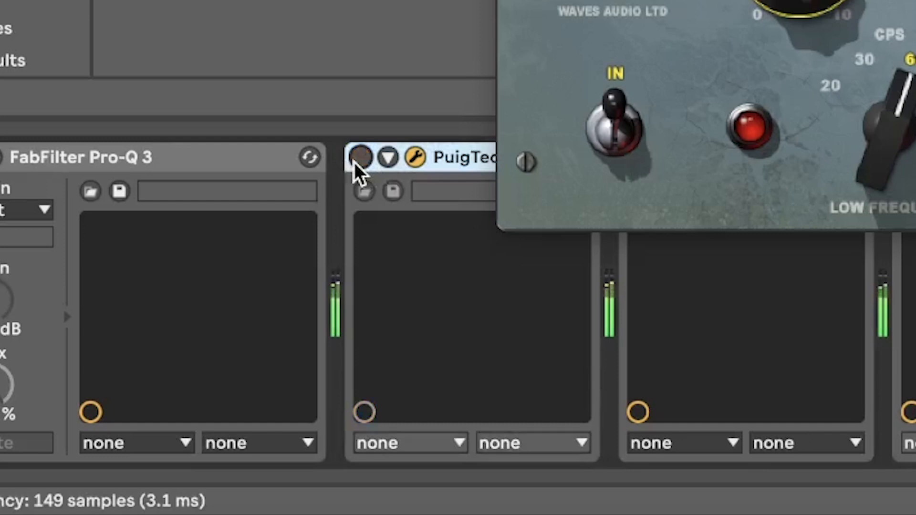
click(362, 159)
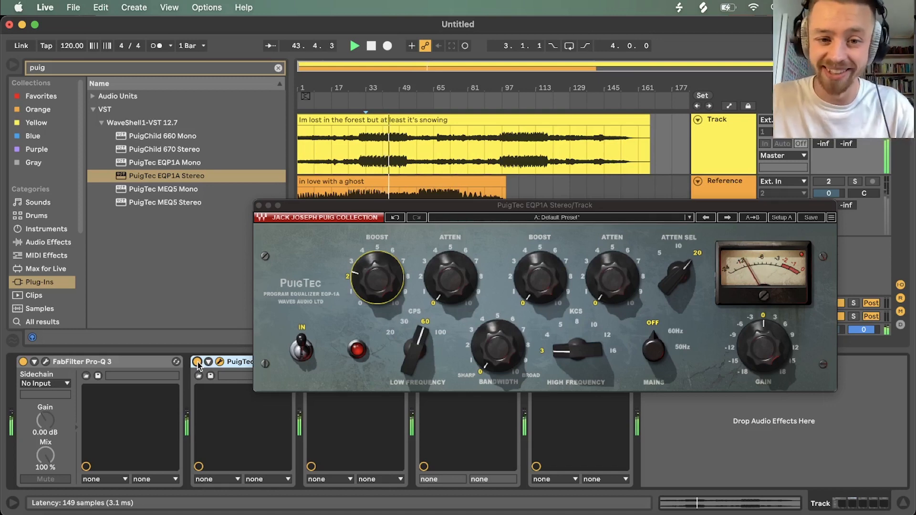
click(197, 363)
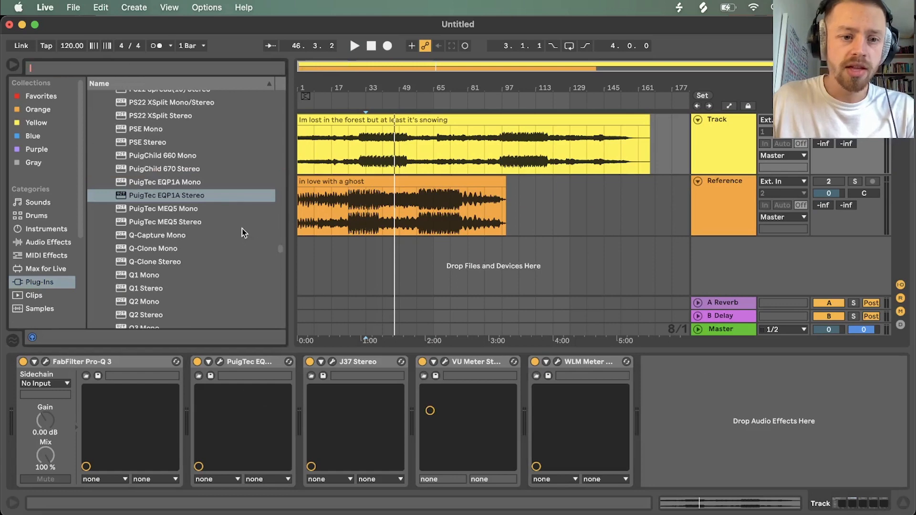
Find VEQ4 Stereo in the plug-in list and insert it between PuigTec EQP1A Stereo and J37 Stereo.
scroll(241, 219, down, 5)
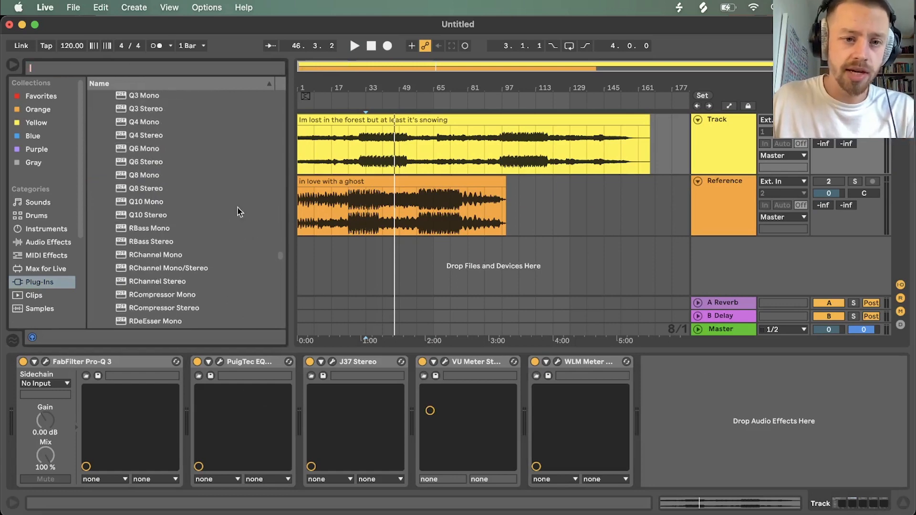
scroll(264, 213, down, 4)
scroll(264, 213, down, 8)
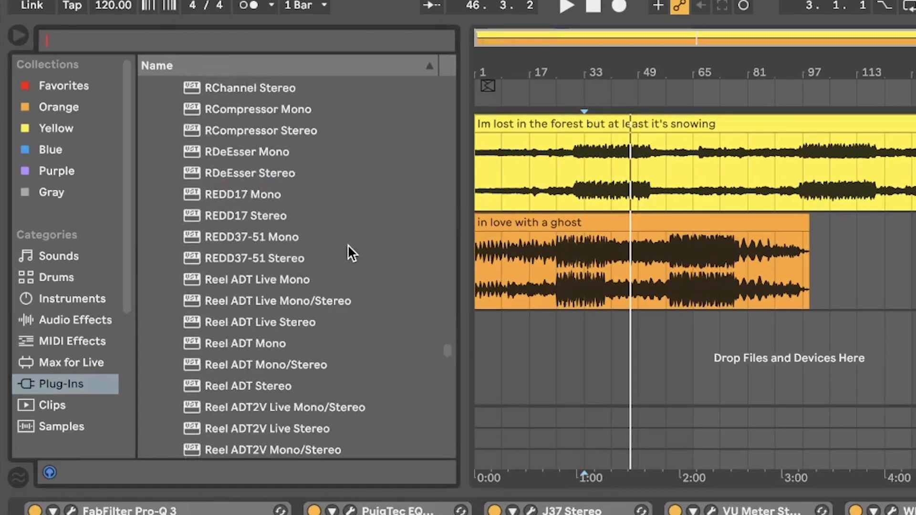
scroll(347, 244, down, 6)
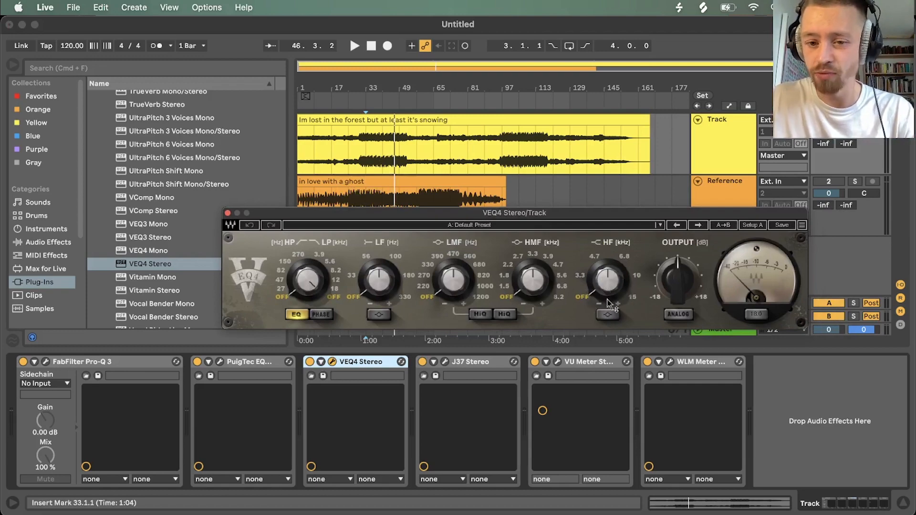
Set the VEQ4's HF band to 15 kHz, audition an exaggerated boost of about 16.7 dB, and reduce the boost.
drag(622, 280, 622, 272)
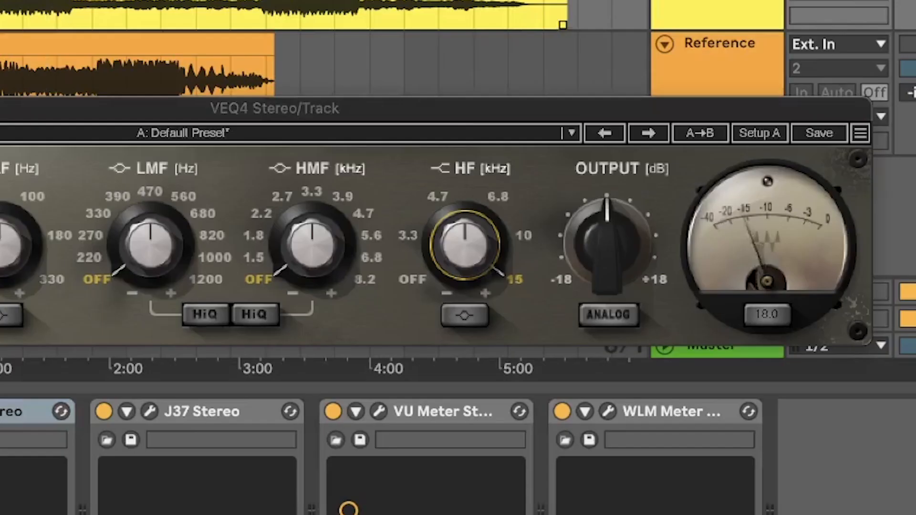
drag(473, 255, 422, 199)
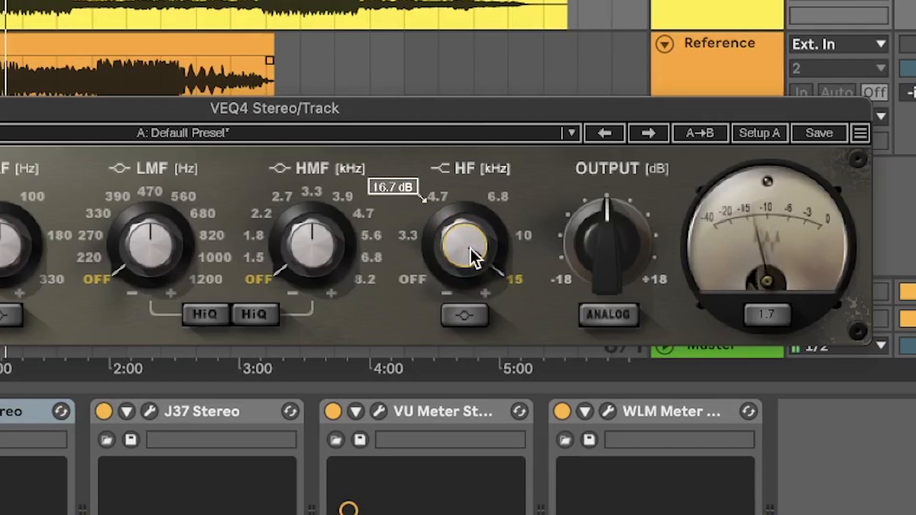
drag(470, 248, 433, 265)
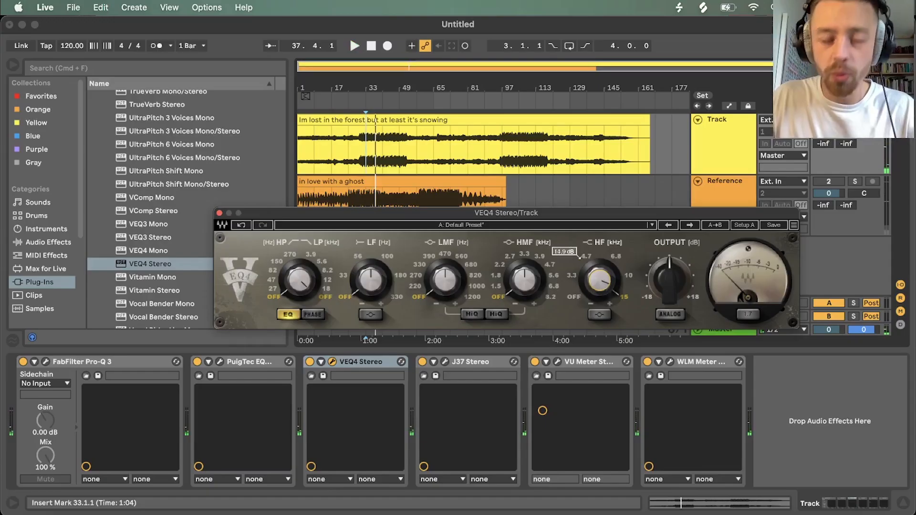
drag(579, 257, 579, 257)
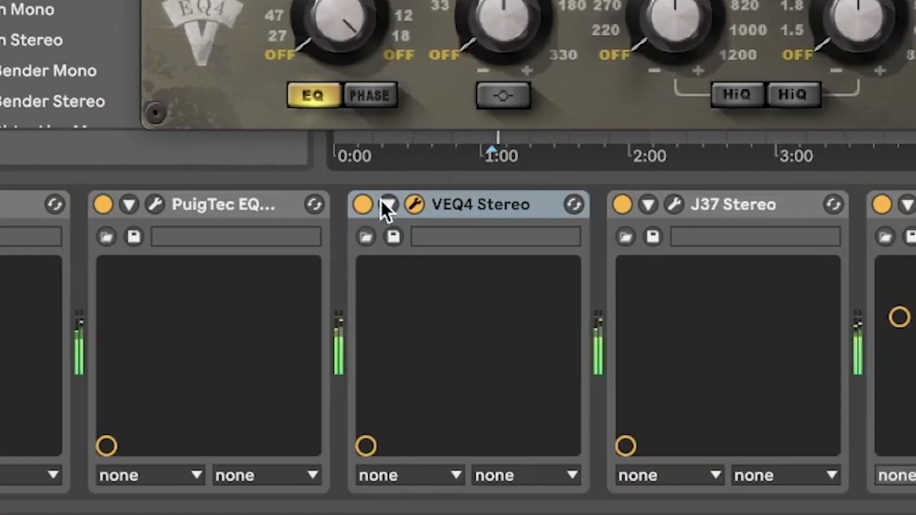
Compare Track with and without the VEQ4's high-frequency boost during playback, leaving the device switched on.
click(363, 204)
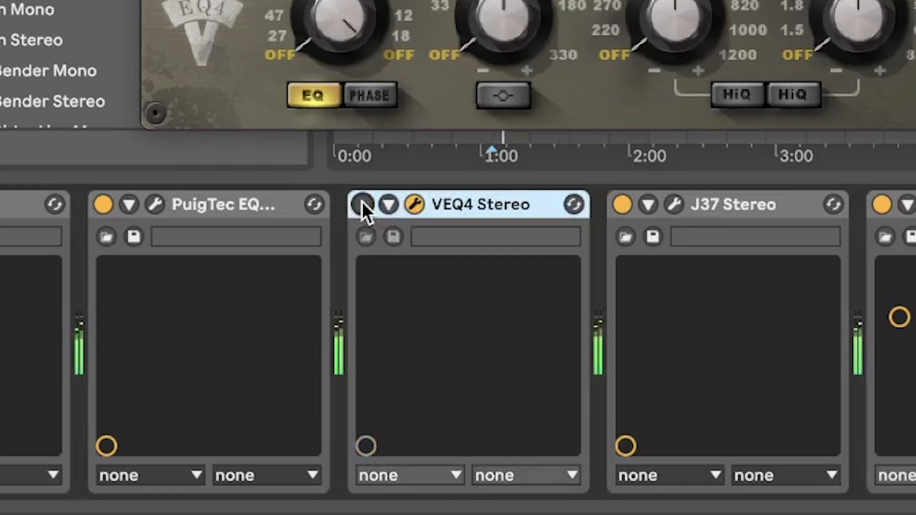
click(363, 204)
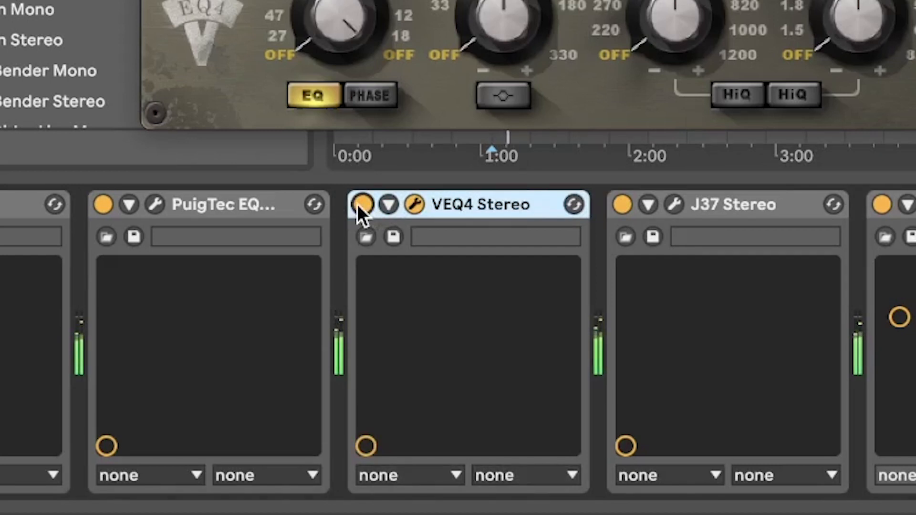
click(362, 205)
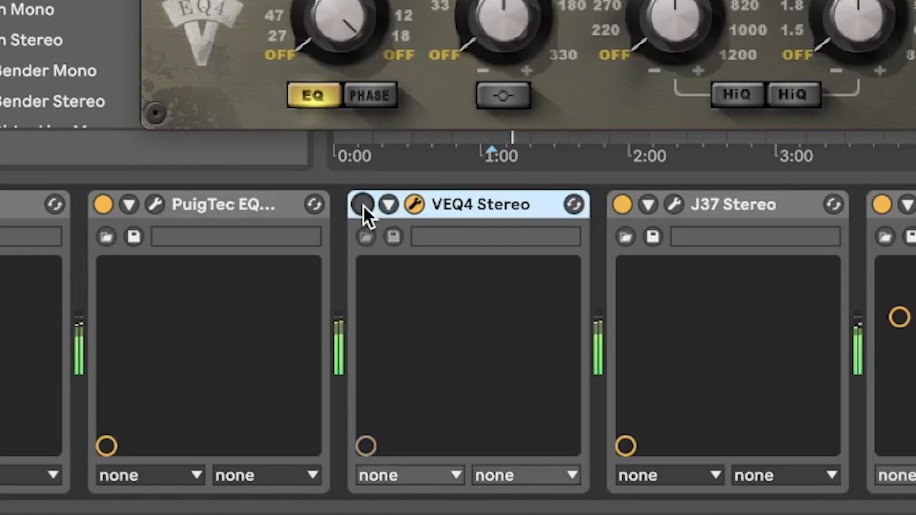
click(362, 205)
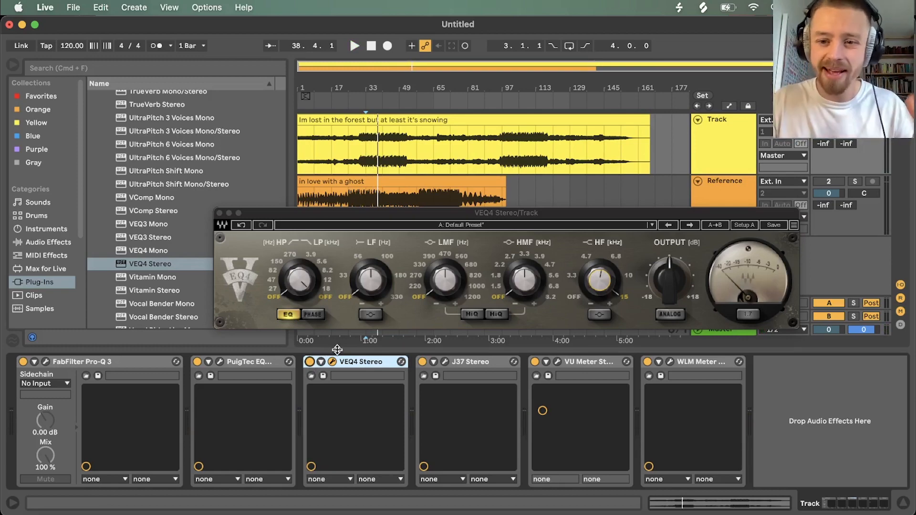
Switch off Pro-Q 3's 1979.2 Hz boost and adjust the VEQ4's HMF band instead, setting its frequency to 4.7 kHz.
drag(515, 303, 514, 264)
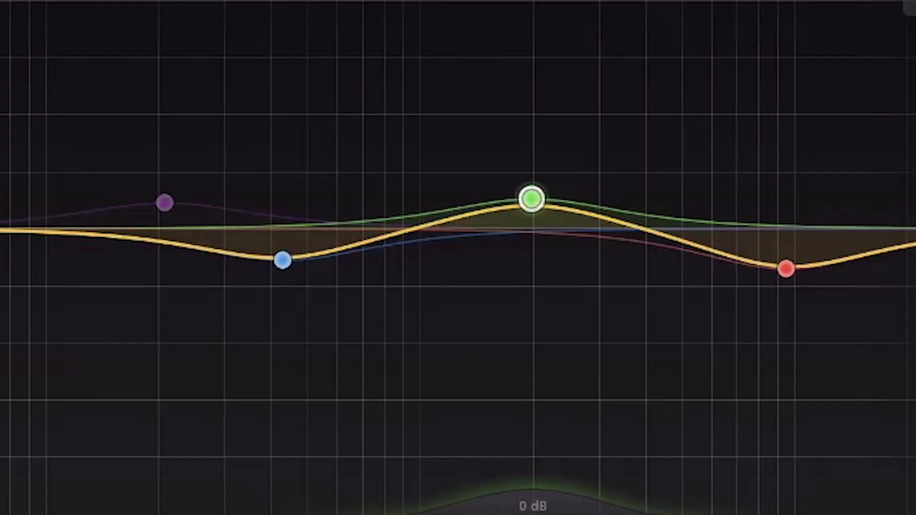
mouse_move(501, 195)
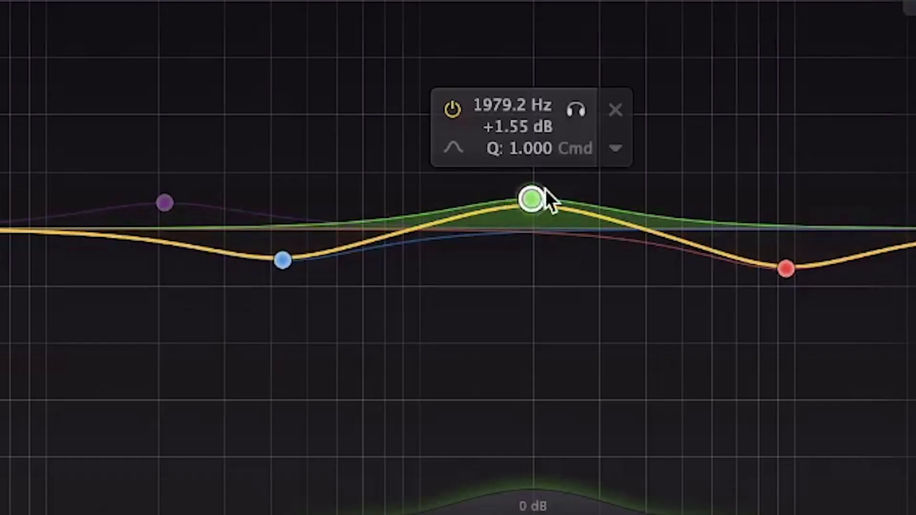
click(451, 108)
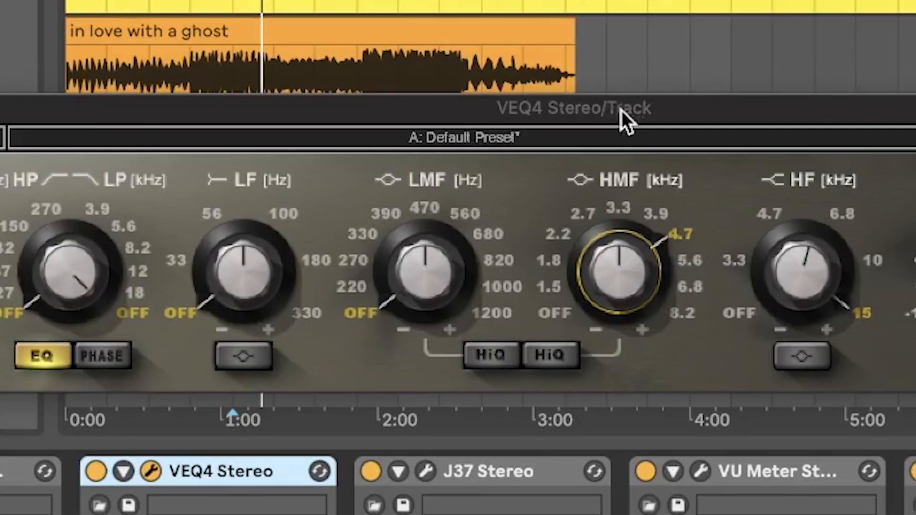
drag(647, 269, 619, 275)
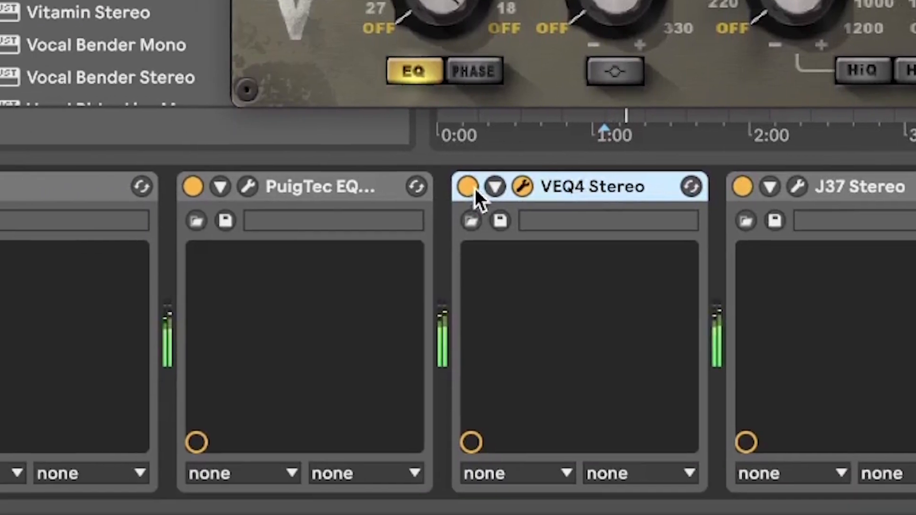
Bypass and re-enable the VEQ4 during playback to judge its added HMF setting, leaving it switched on.
click(282, 329)
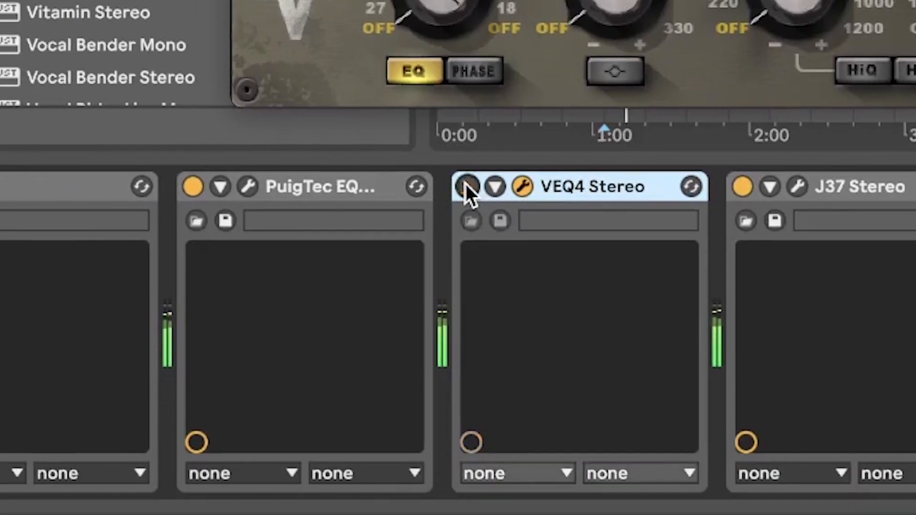
click(472, 186)
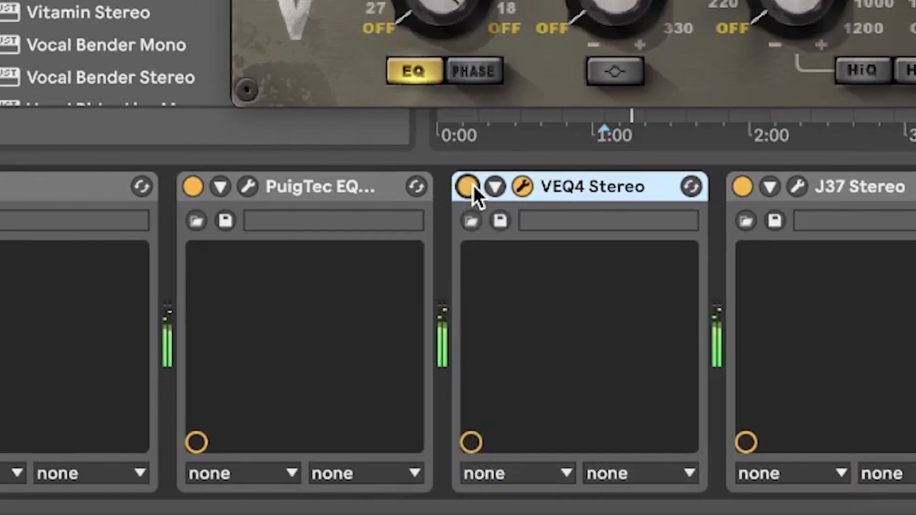
click(473, 186)
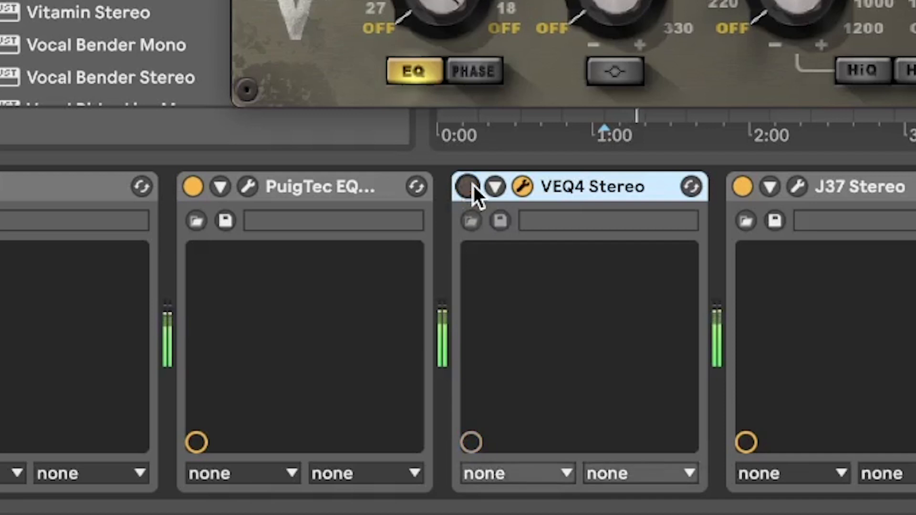
click(469, 186)
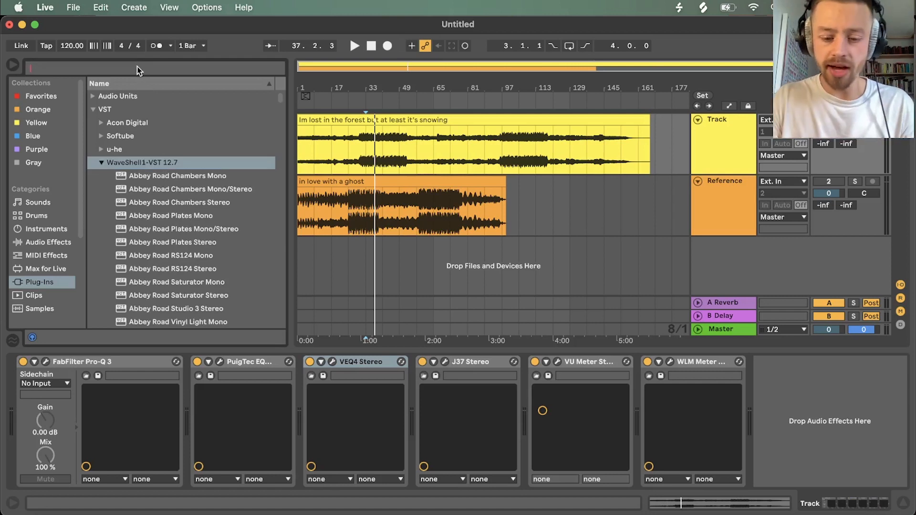
Search the plug-ins for "vita" and insert Vitamin Stereo between J37 Stereo and the VU Meter.
click(138, 67)
text(vita)
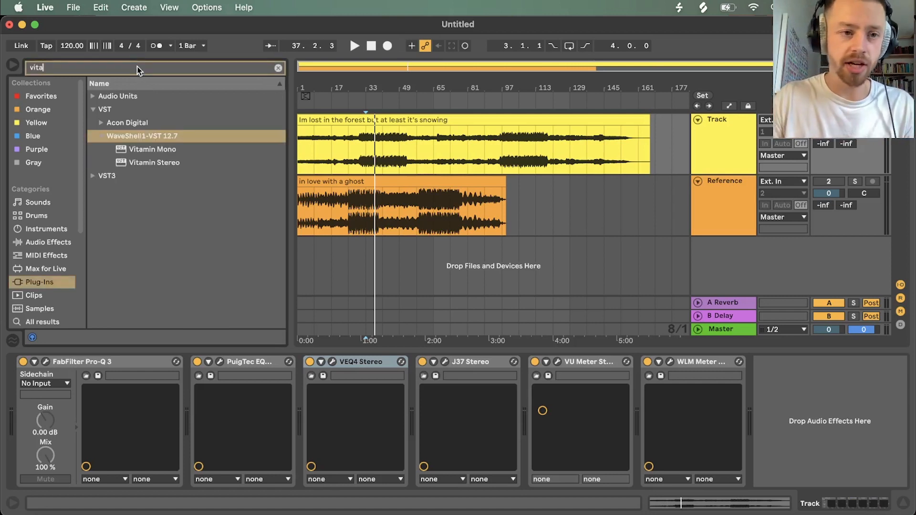
mouse_move(167, 163)
mouse_down()
mouse_move(561, 419)
mouse_move(490, 362)
mouse_move(479, 382)
mouse_move(491, 370)
mouse_move(542, 384)
mouse_move(548, 400)
mouse_move(555, 392)
mouse_up()
drag(392, 135, 464, 144)
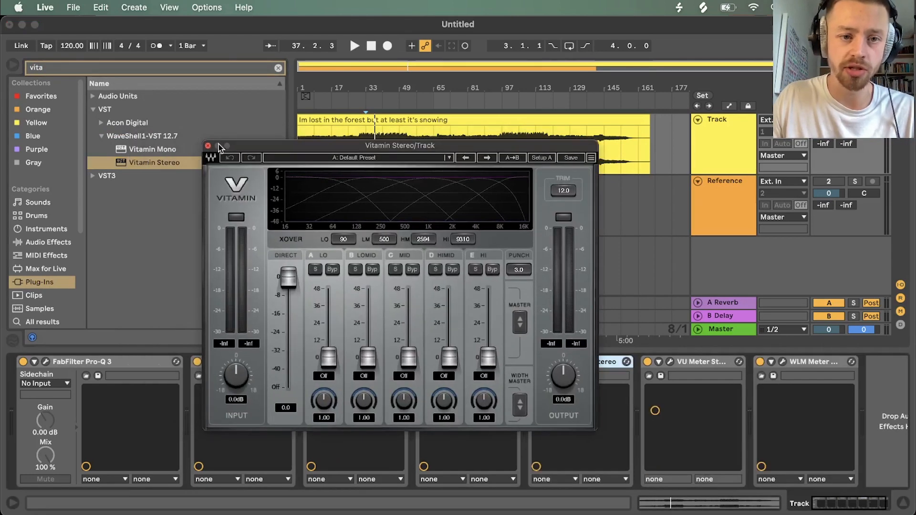
click(209, 147)
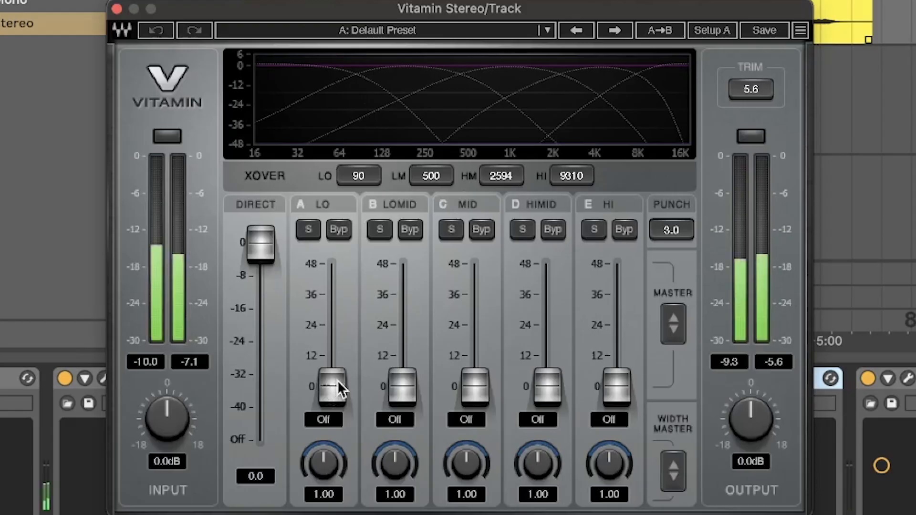
Set Vitamin's Lo band to 11.7, LoMid to 8.2, Mid to 10.5, HiMid to 13.3 and Hi to 9.6, and close its window.
mouse_move(328, 357)
mouse_down()
mouse_move(332, 262)
mouse_move(332, 384)
mouse_move(332, 357)
mouse_up()
drag(402, 387, 402, 365)
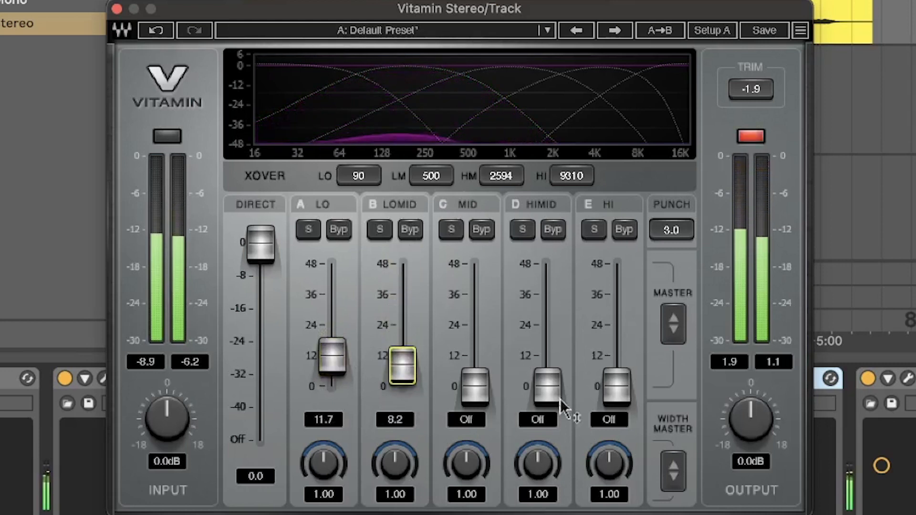
drag(477, 384, 477, 357)
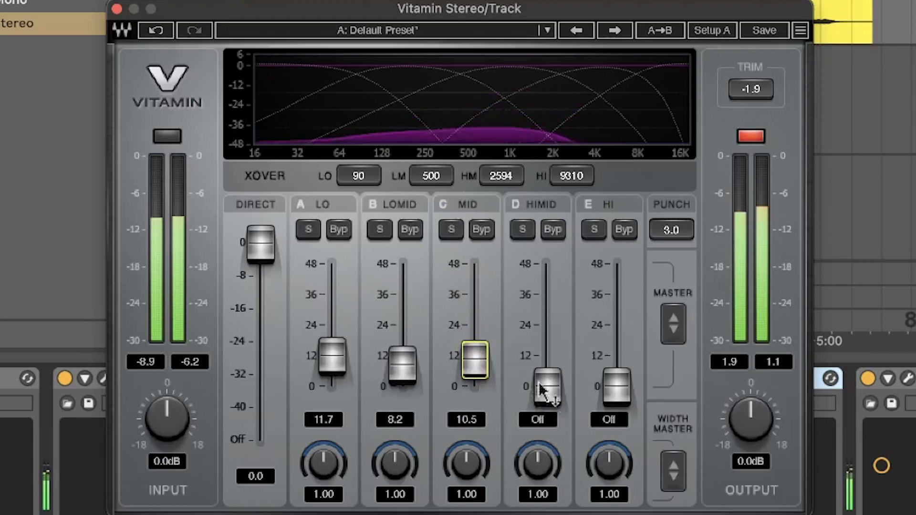
drag(545, 387, 547, 351)
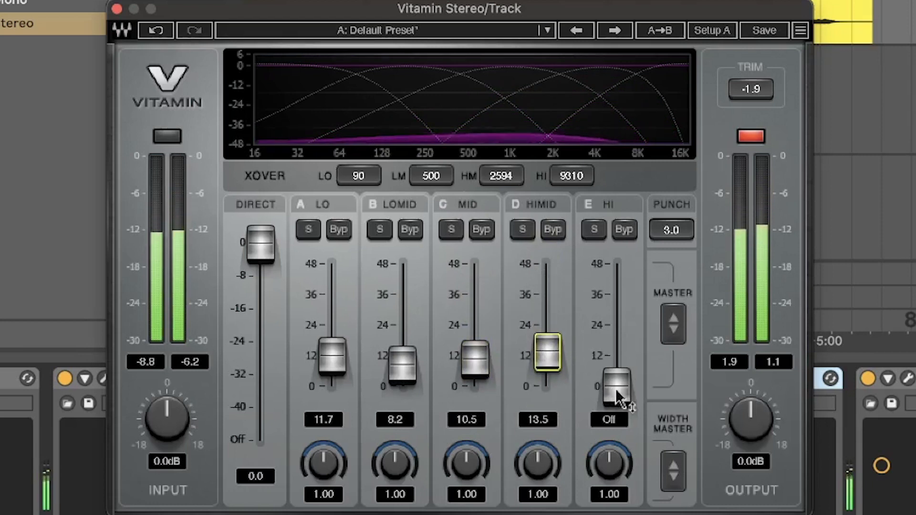
drag(616, 387, 617, 362)
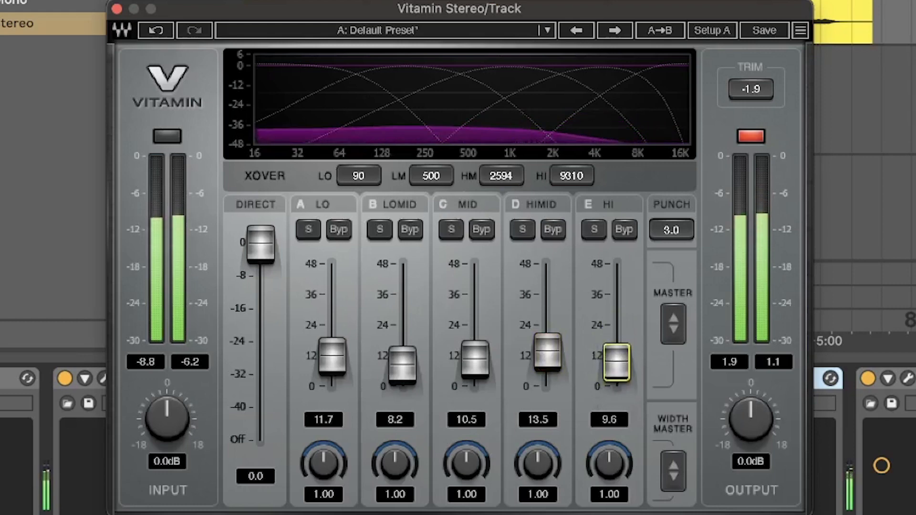
drag(547, 351, 547, 353)
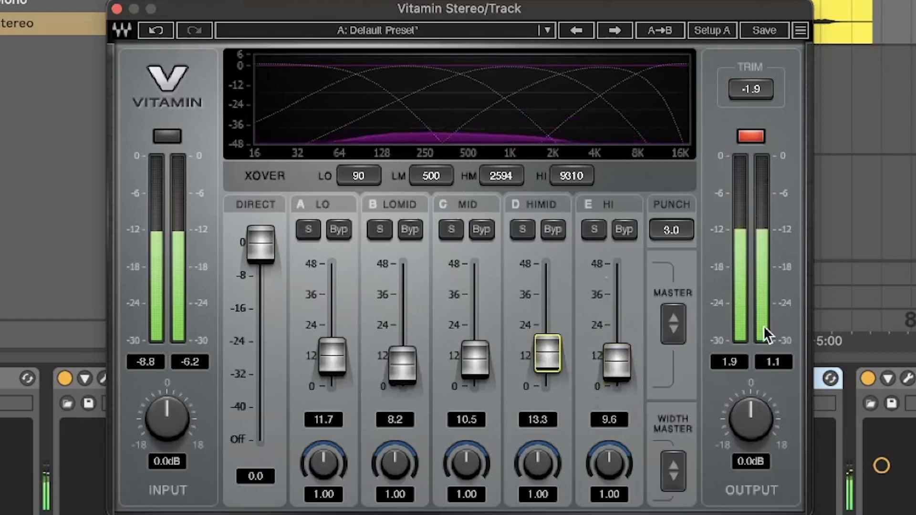
click(116, 9)
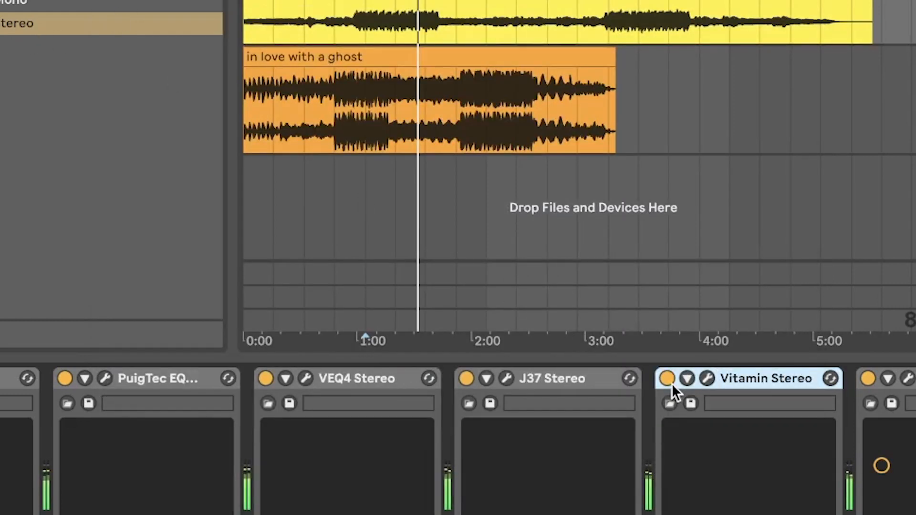
Compare Track with and without Vitamin Stereo during playback, leaving the device switched on.
click(668, 378)
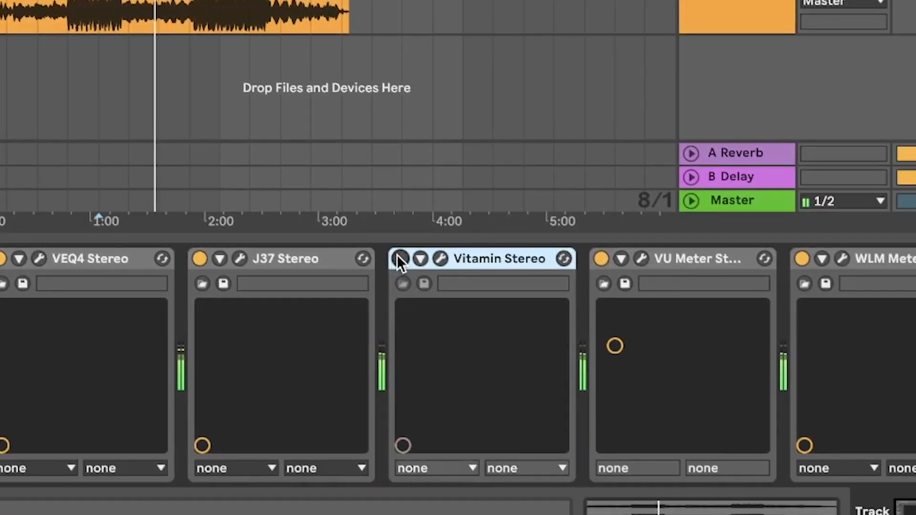
click(397, 256)
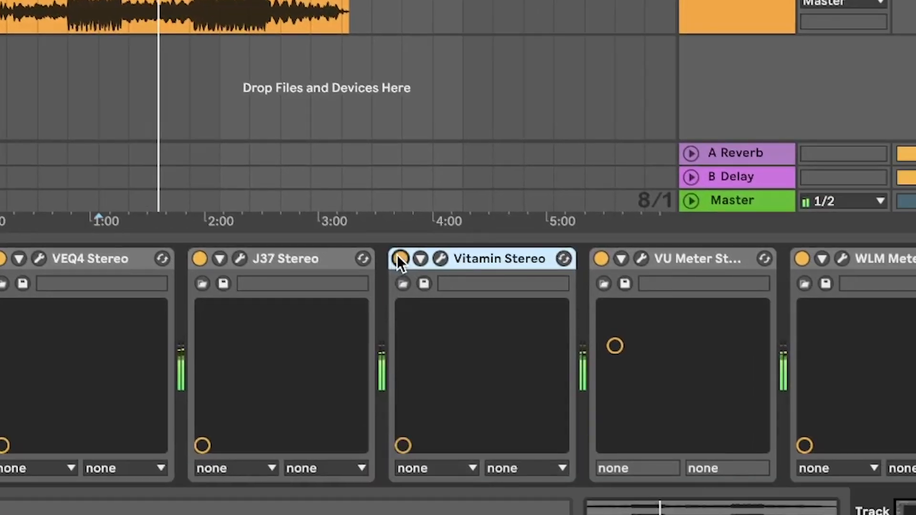
click(398, 256)
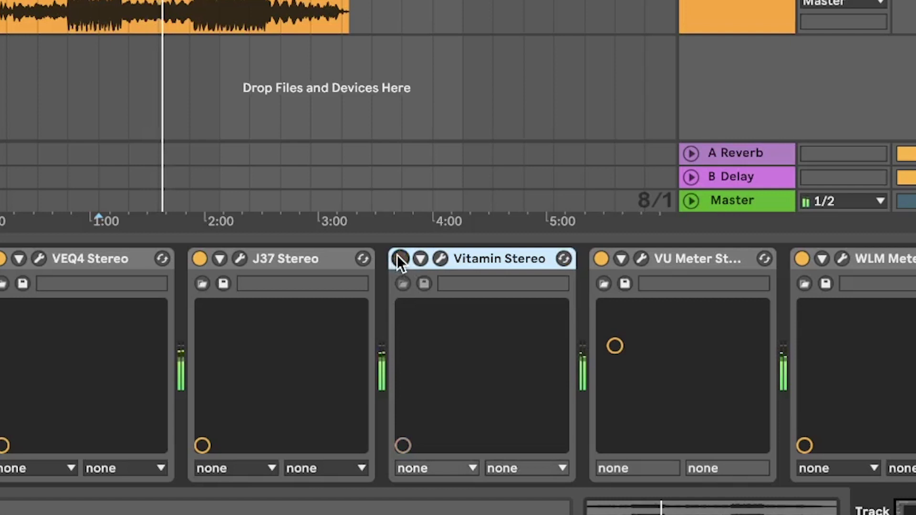
click(397, 257)
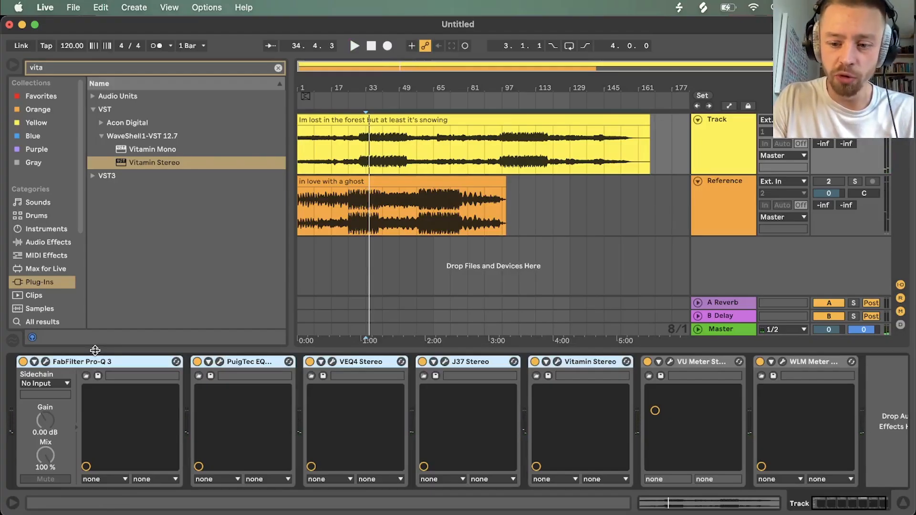
Play Track and compare it with all five devices from Pro-Q 3 to Vitamin off and on, leaving them switched on.
key(0)
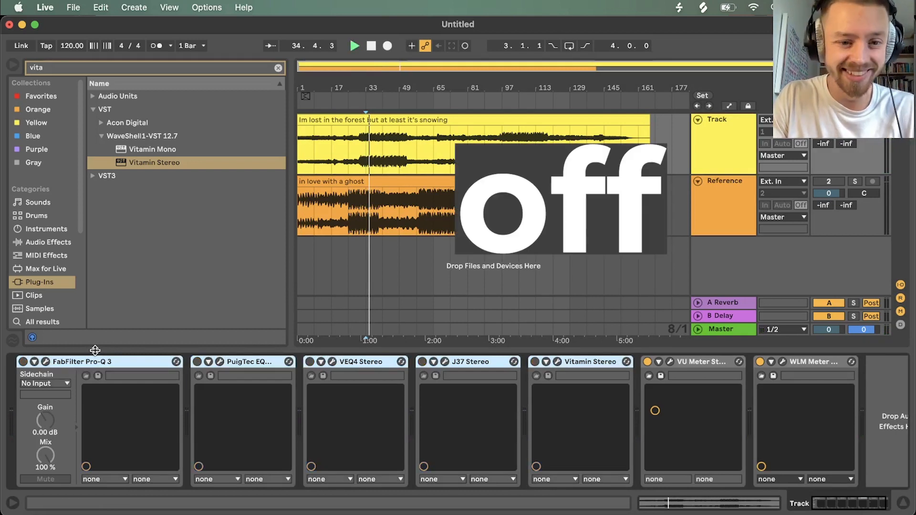
key(space)
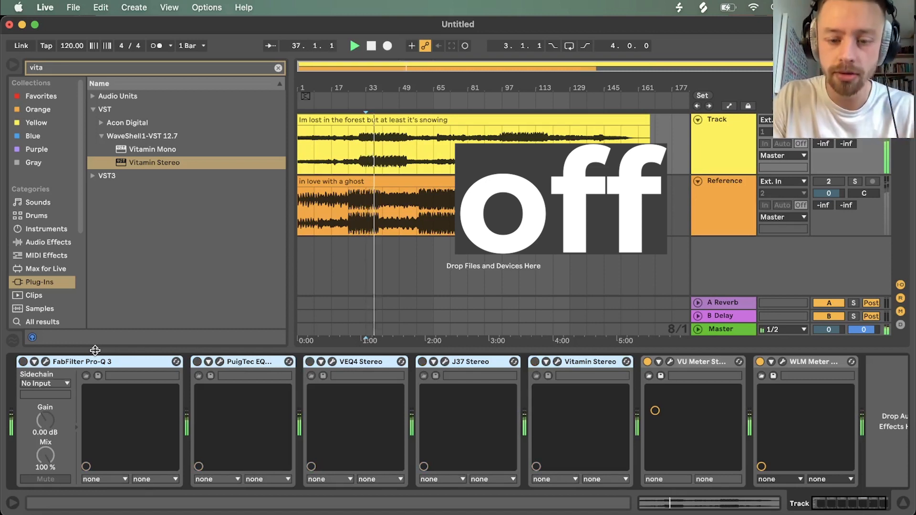
key(0)
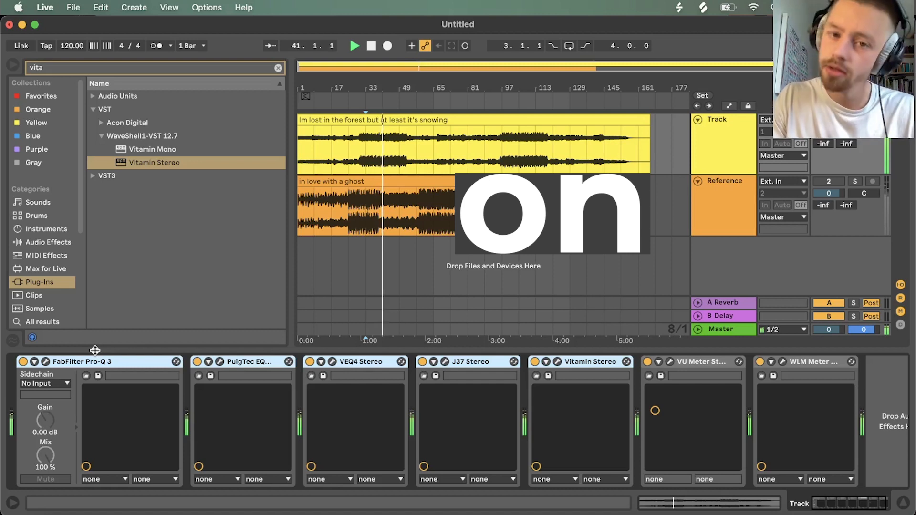
key(super+0)
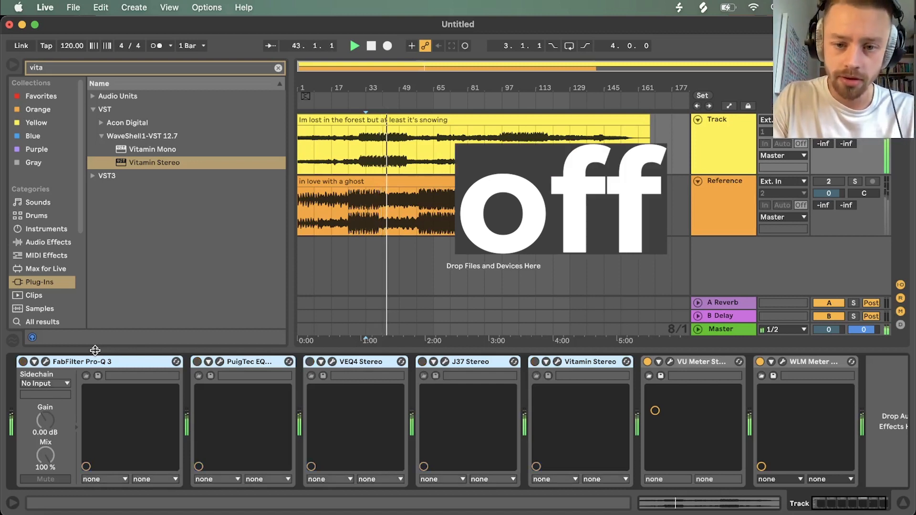
key(super+0)
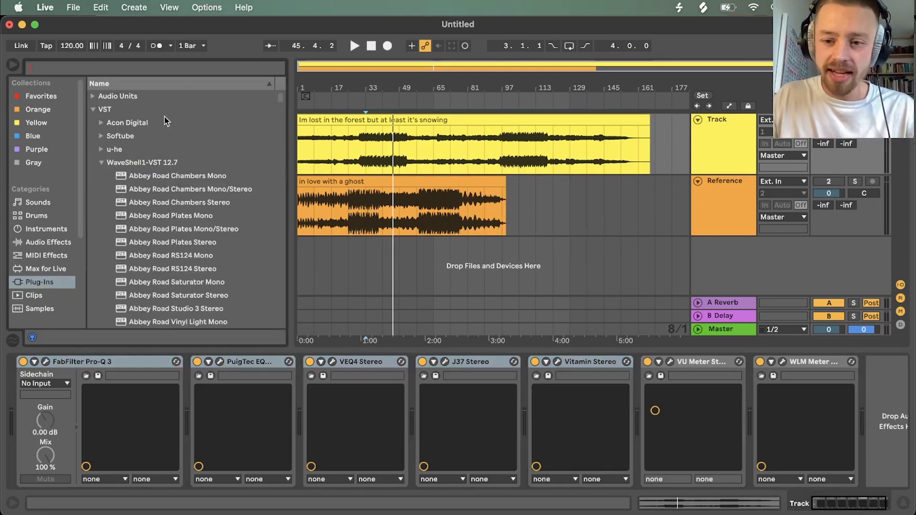
Search the plug-ins for "l1" and insert L1+ Ultramaximizer Stereo between Vitamin Stereo and the VU Meter.
text(l)
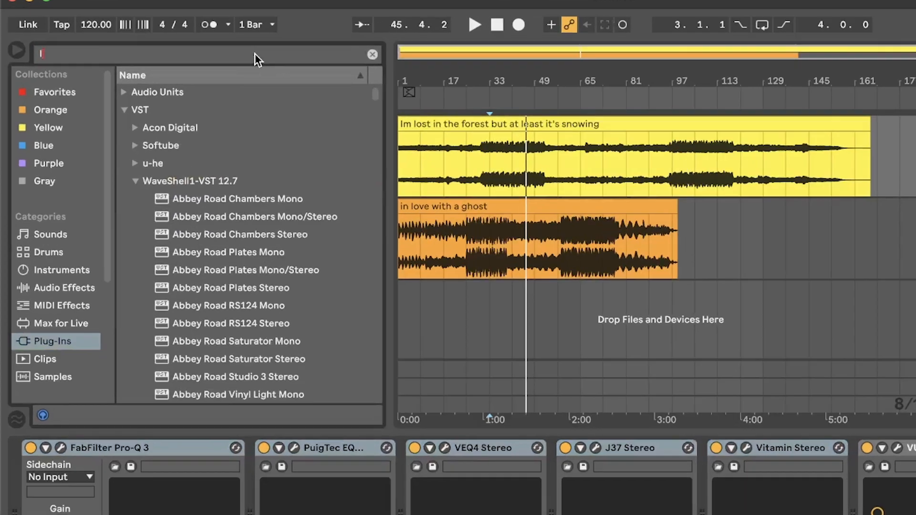
text(1)
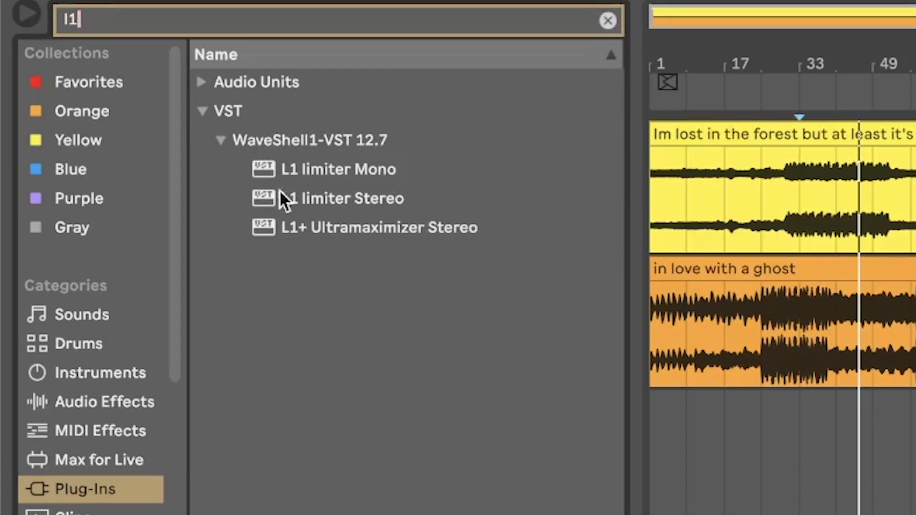
drag(343, 228, 365, 310)
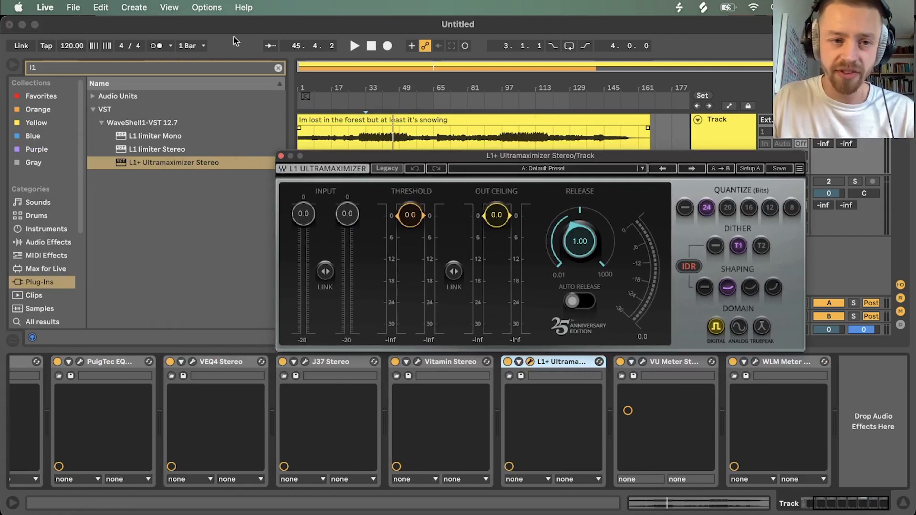
Search the plug-ins for "l3", insert L3 UltraMaximizer Stereo between L1+ Ultramaximizer and the VU Meter, and place both maximizer windows side by side.
click(218, 71)
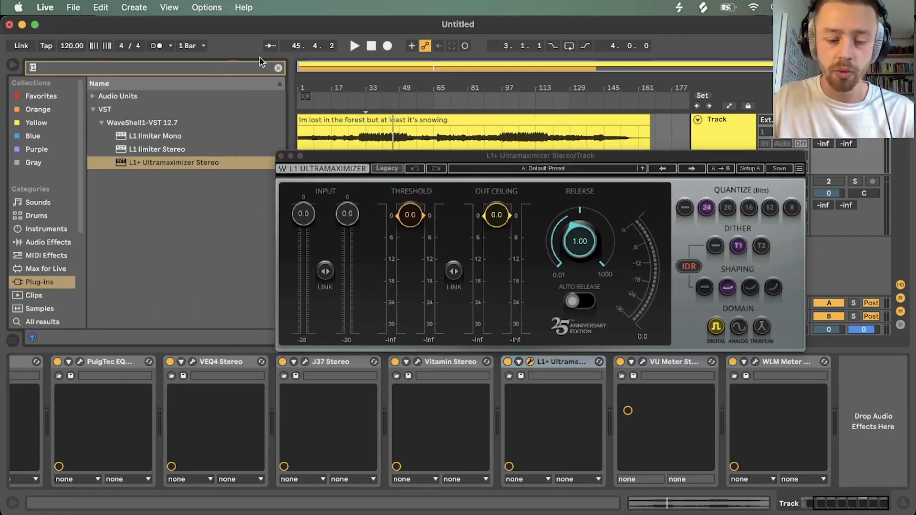
text(l3)
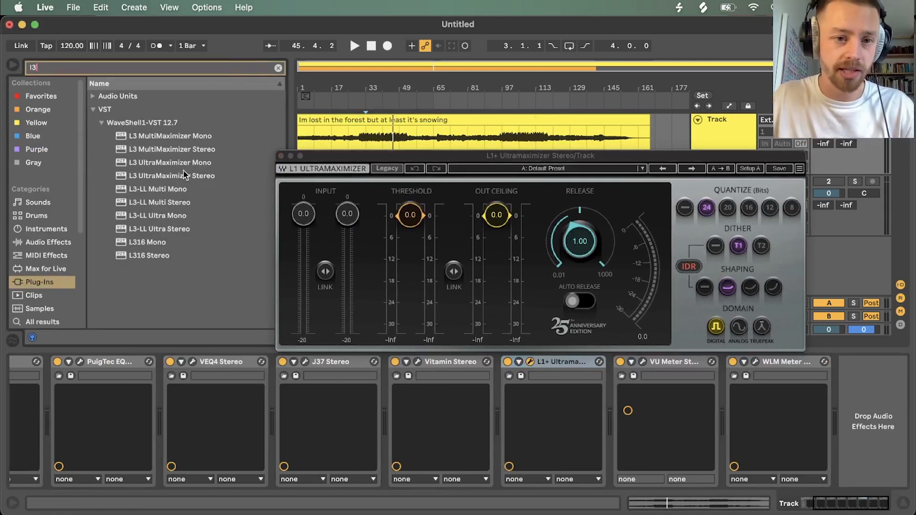
drag(175, 176, 608, 413)
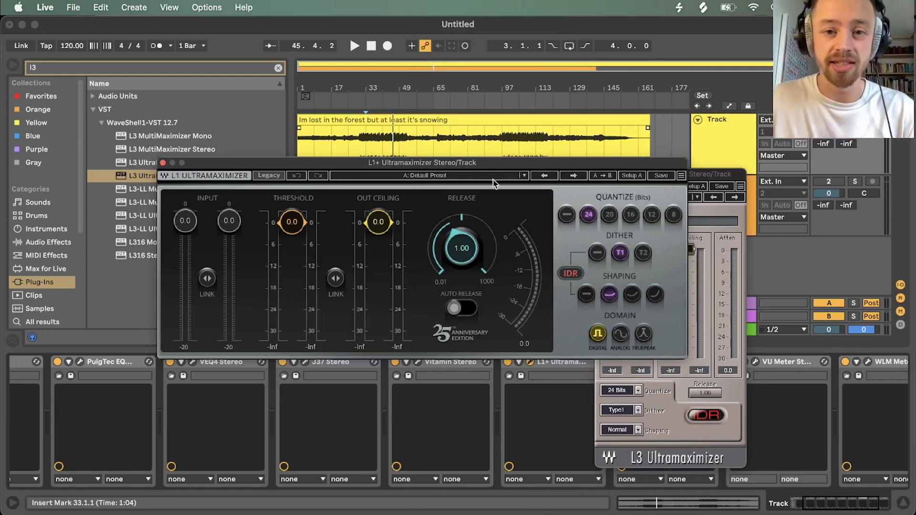
drag(471, 163, 412, 167)
drag(674, 179, 722, 170)
drag(422, 171, 412, 171)
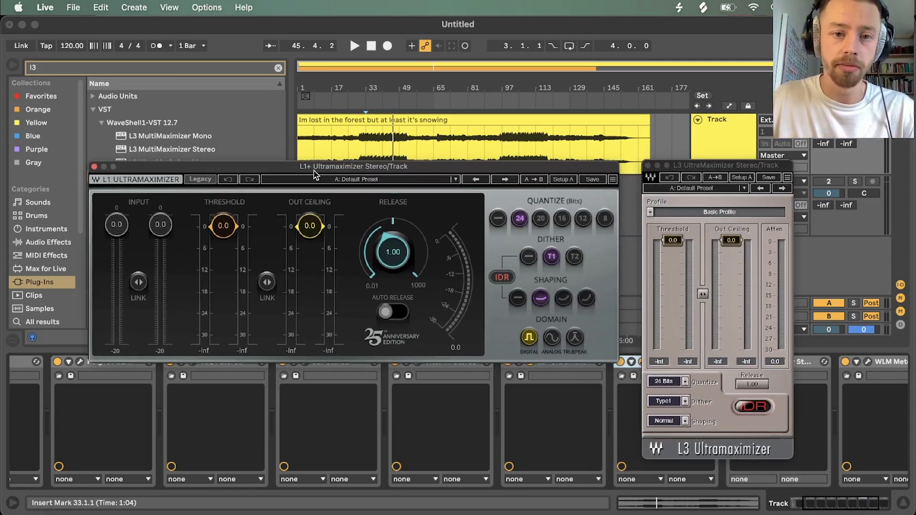
drag(706, 163, 704, 169)
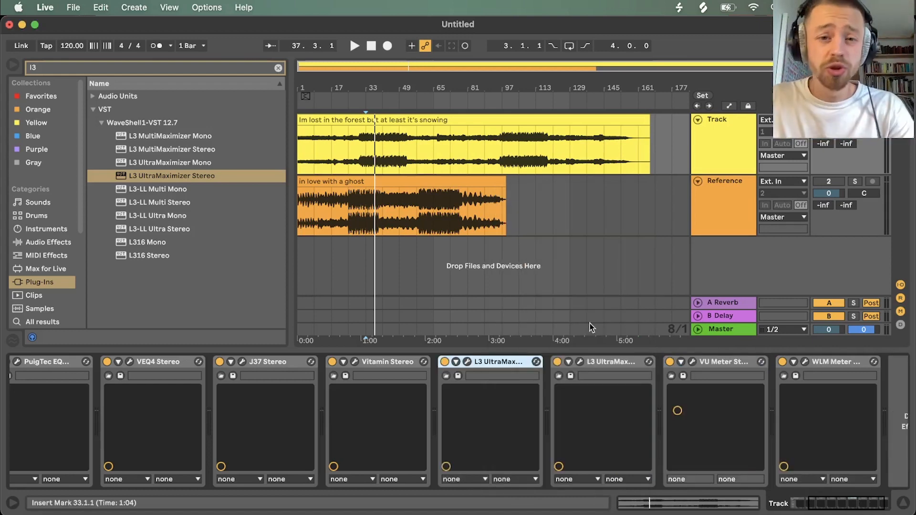
Delete the second L3 UltraMaximizer before the VU Meter and show the remaining L3 window beside the WLM Meter.
click(587, 413)
key(Delete)
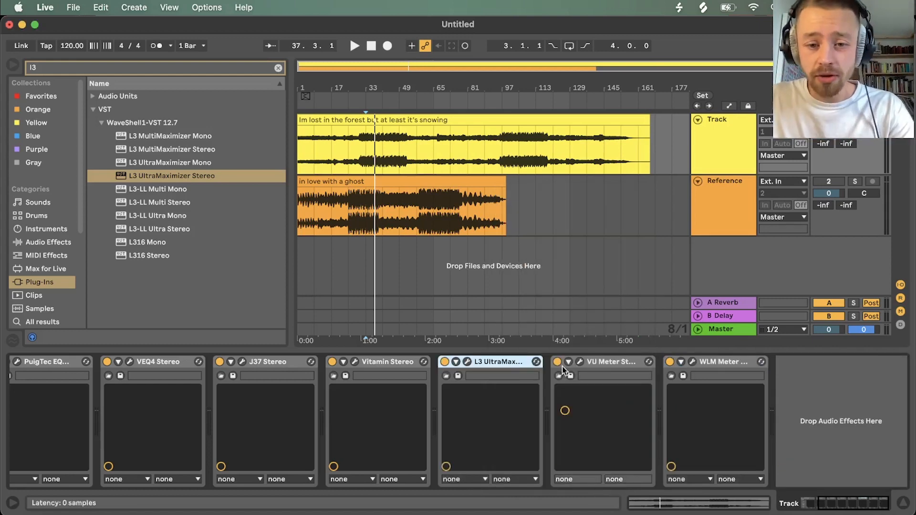
click(468, 361)
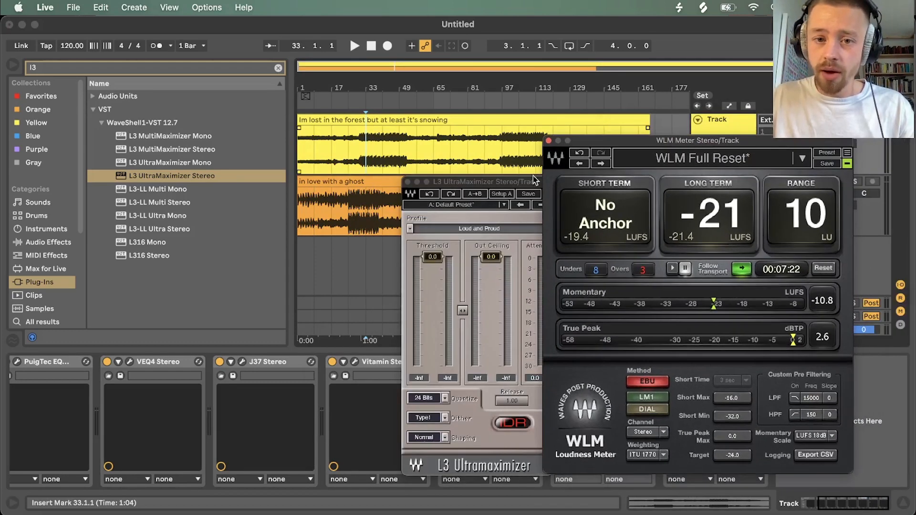
drag(659, 191, 412, 179)
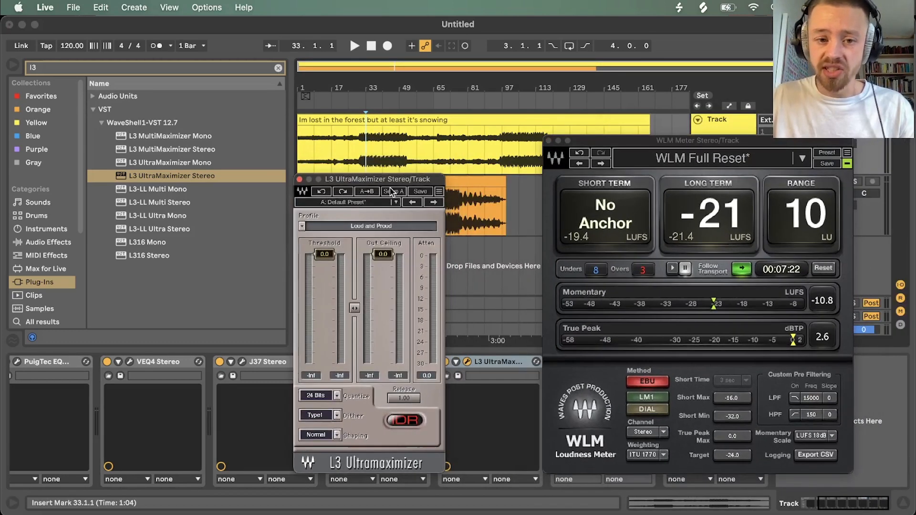
Play Track, lower the L3 UltraMaximizer threshold to -5.0 and set its Dither to None.
key(space)
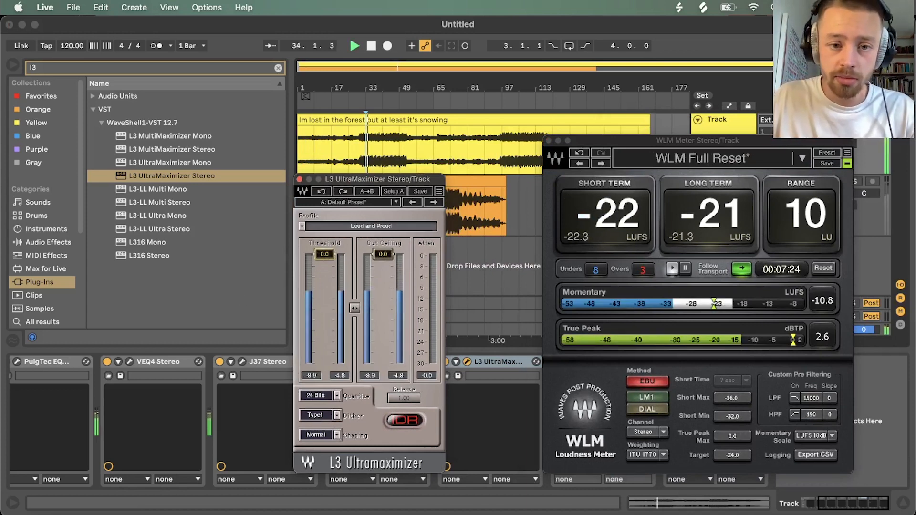
drag(324, 254, 324, 269)
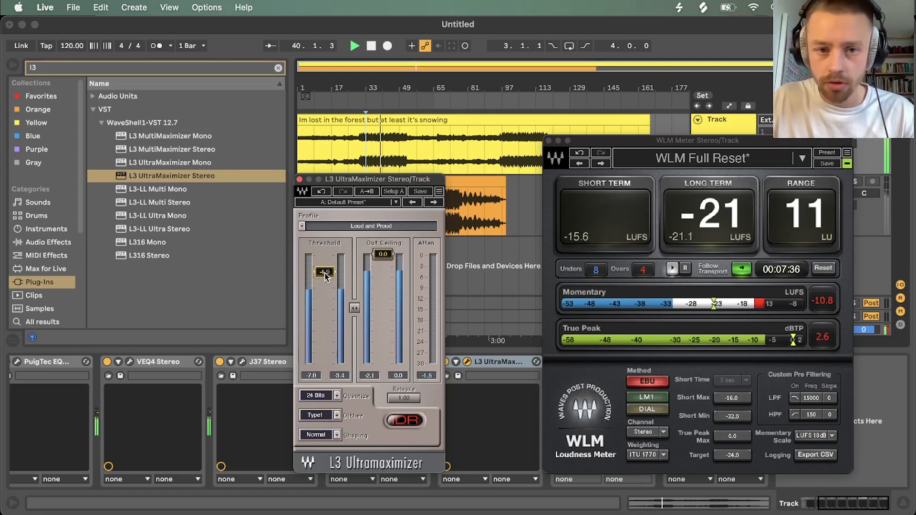
drag(322, 273, 322, 274)
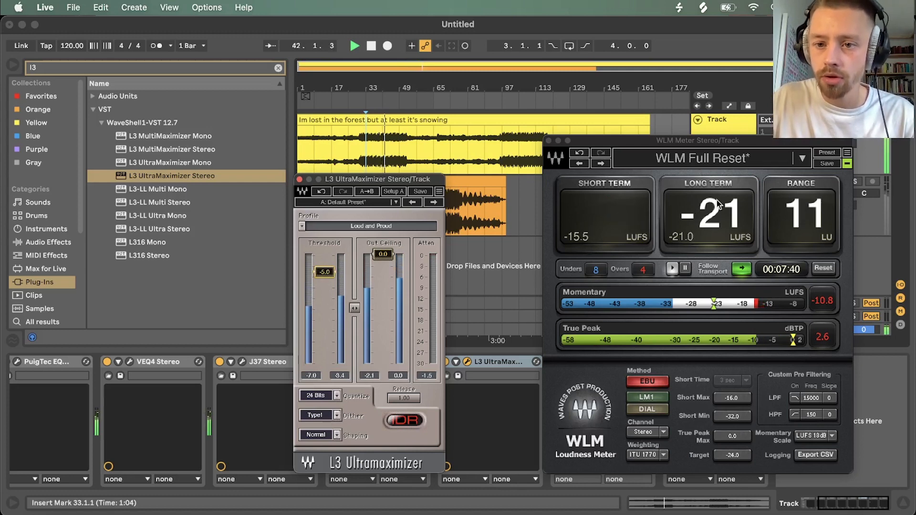
click(337, 415)
click(342, 399)
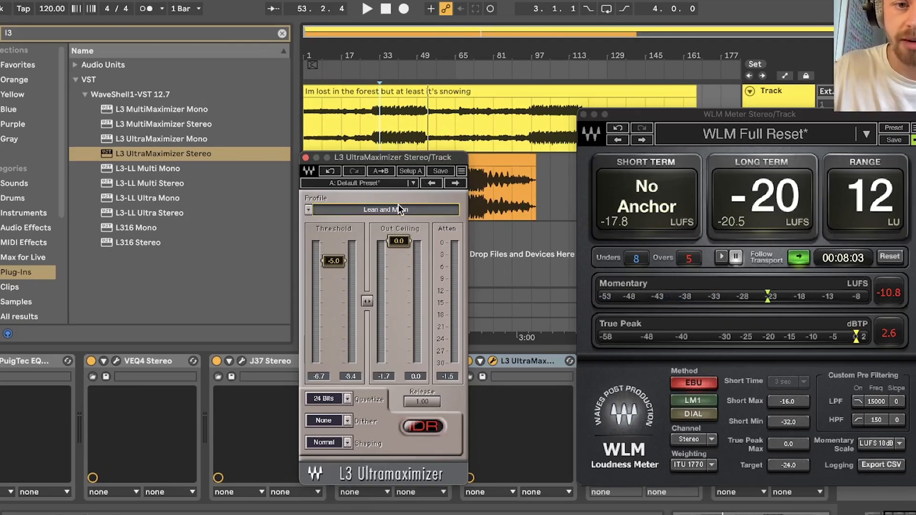
Audition the L3 UltraMaximizer profiles during playback, from Cosy and Warm through Low Level Loudness to Semi Separated, and finish on Loud and Proud.
scroll(385, 226, down, 2)
scroll(531, 78, down, 3)
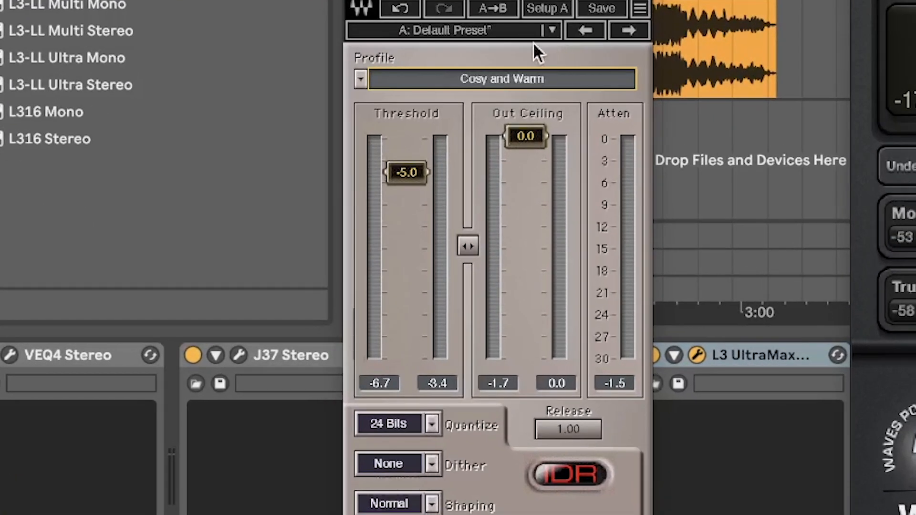
key(space)
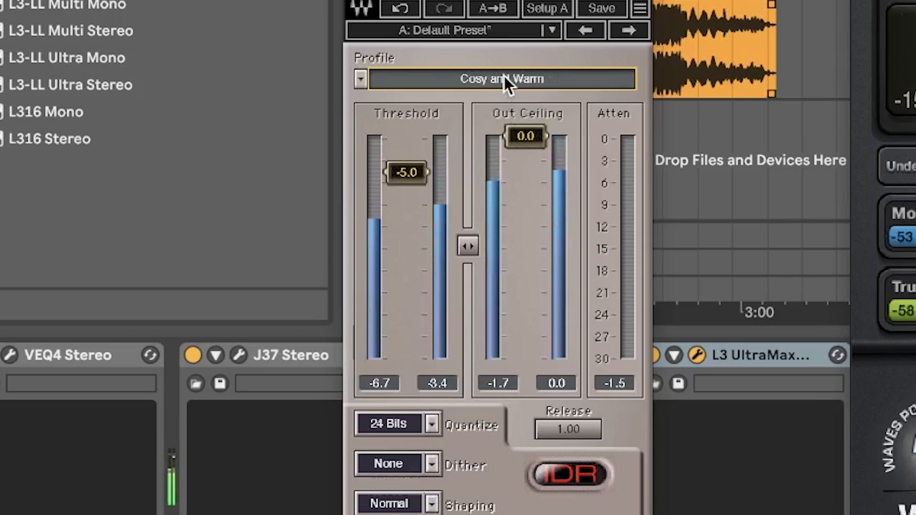
scroll(503, 74, down, 1)
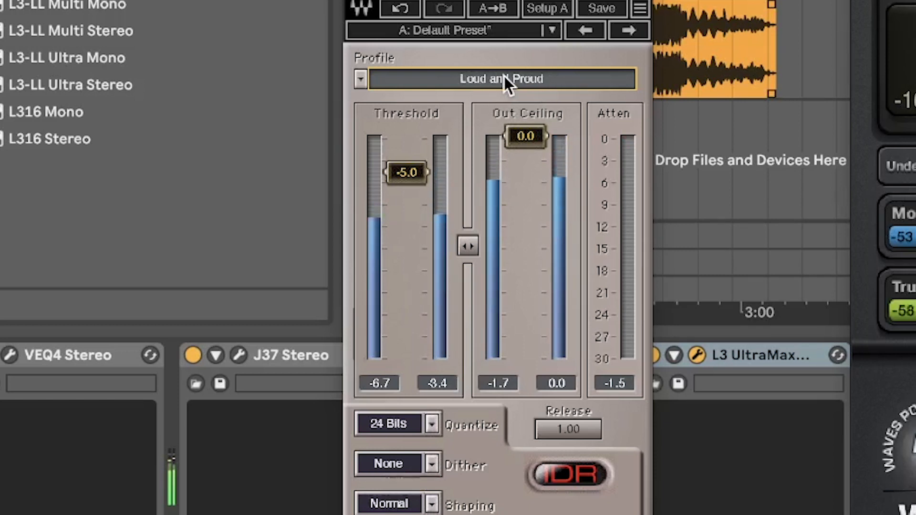
scroll(505, 78, down, 1)
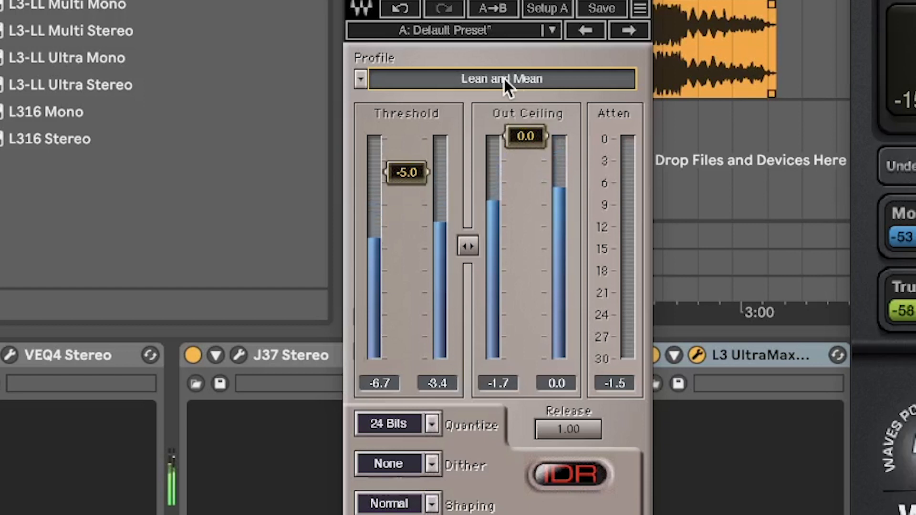
scroll(505, 78, down, 1)
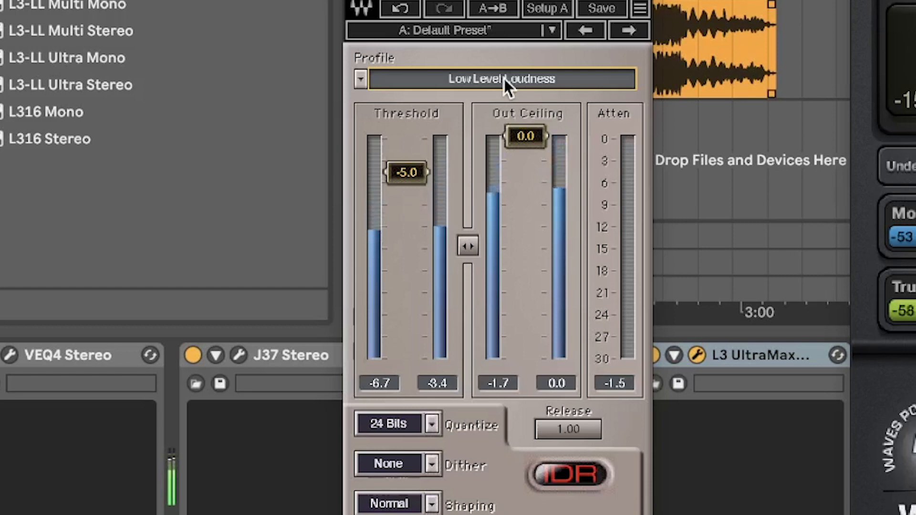
scroll(532, 82, down, 1)
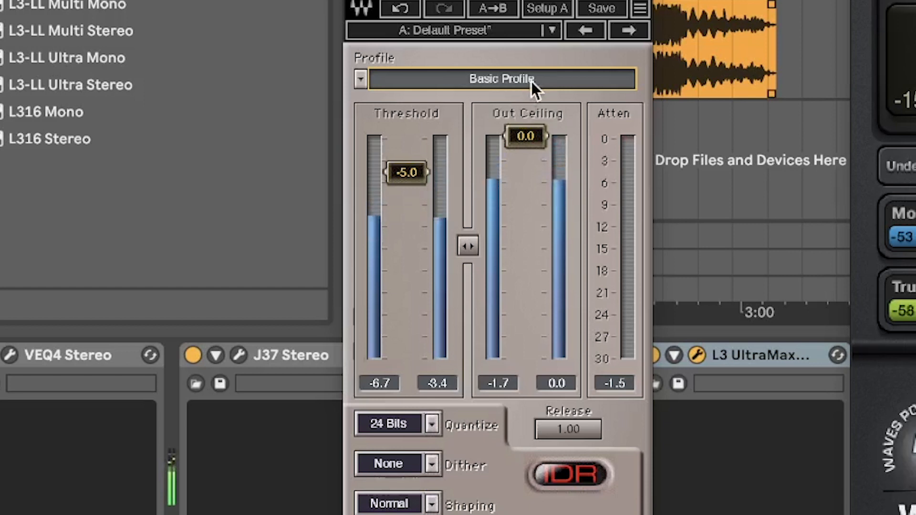
scroll(531, 82, down, 1)
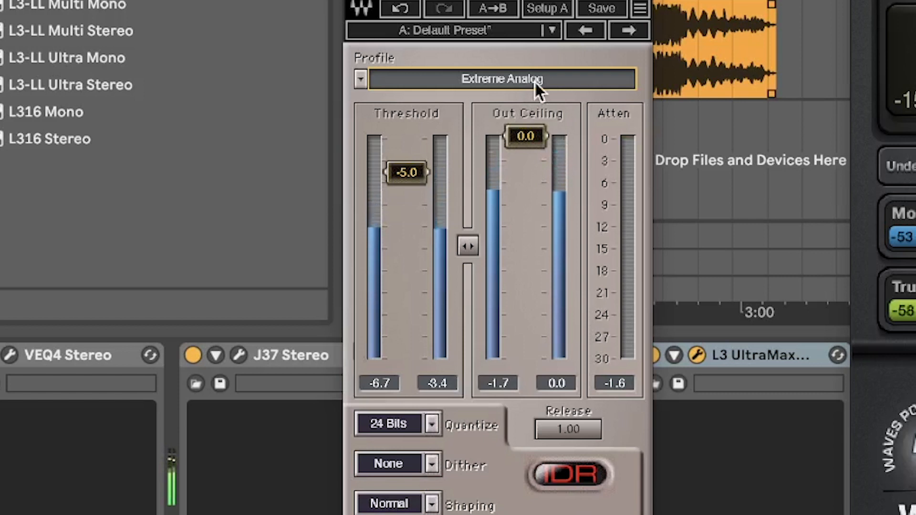
scroll(535, 81, down, 1)
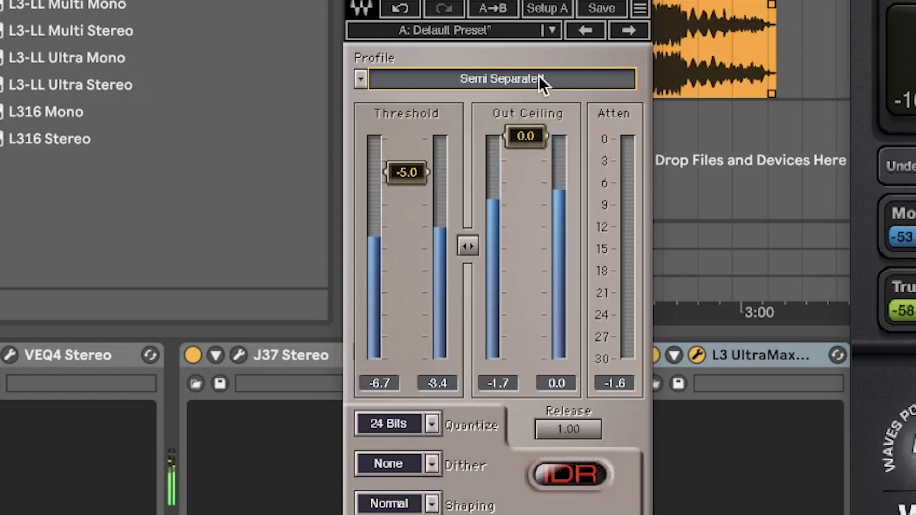
scroll(539, 77, down, 1)
scroll(547, 79, down, 2)
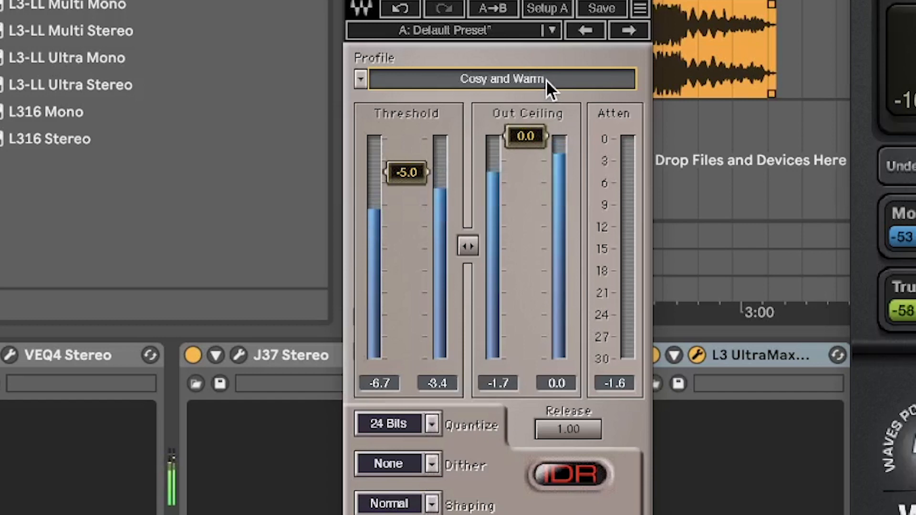
scroll(545, 79, down, 1)
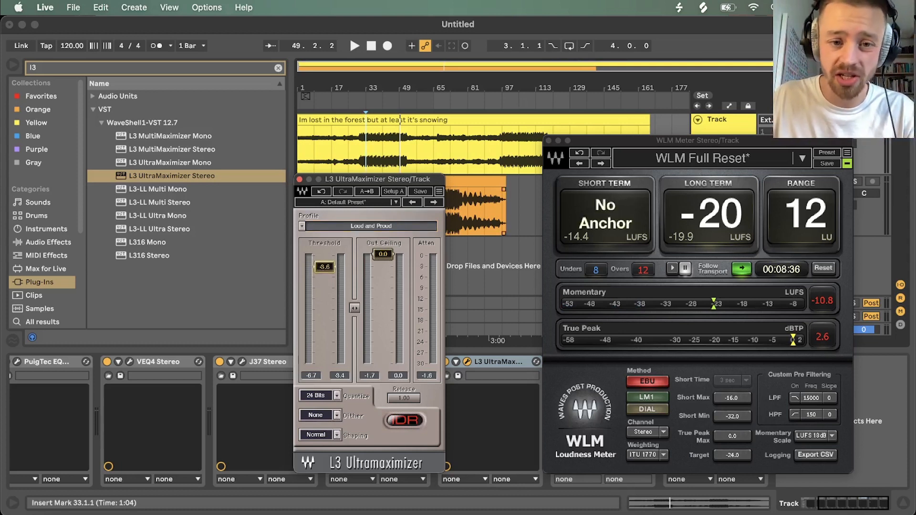
Duplicate L3 UltraMaximizer Stereo on Track and set the original instance to the Cosy and Warm profile with a -2.1 threshold.
click(549, 141)
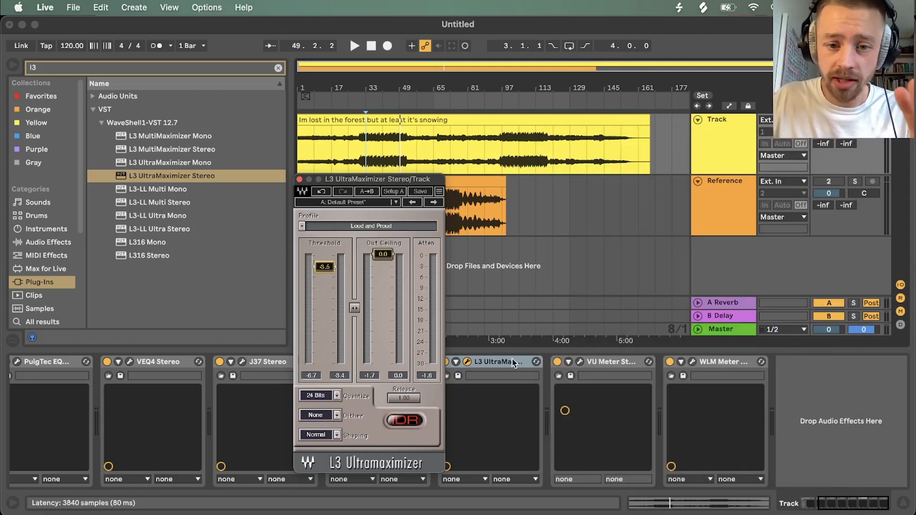
click(514, 362)
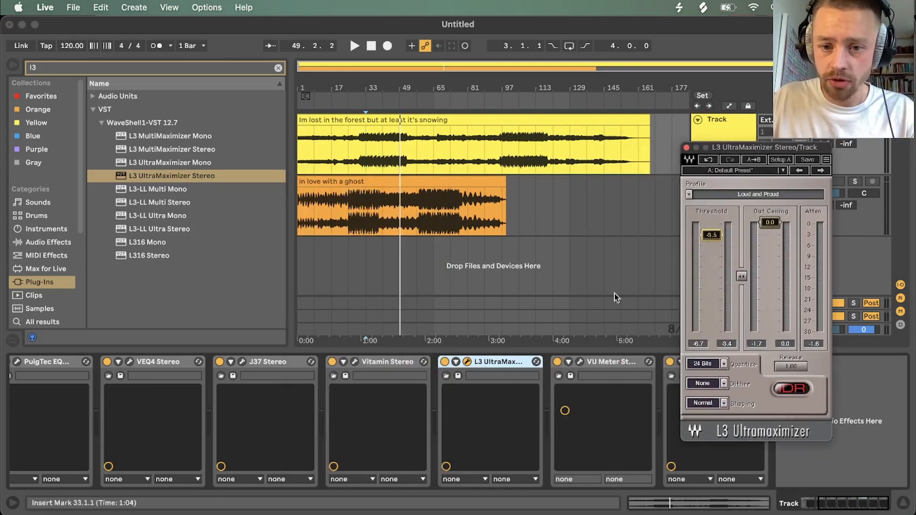
alt+drag(500, 362, 433, 391)
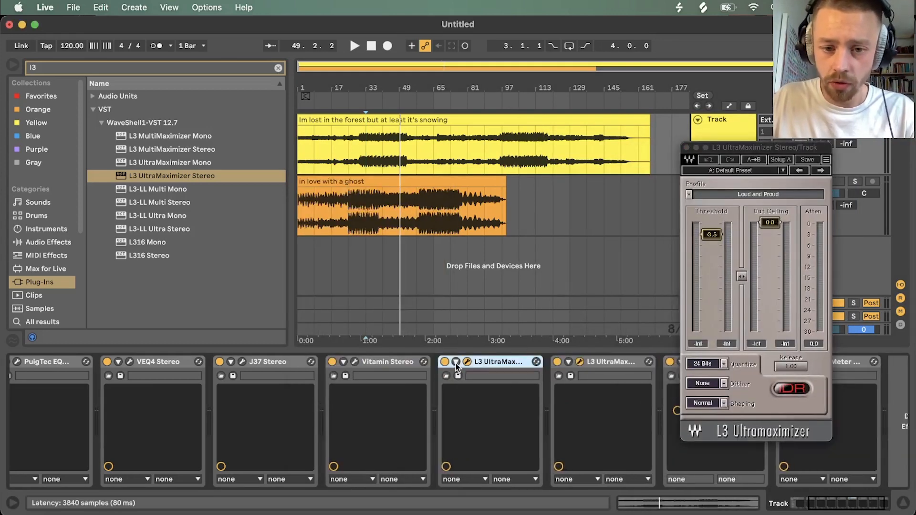
drag(801, 152, 370, 171)
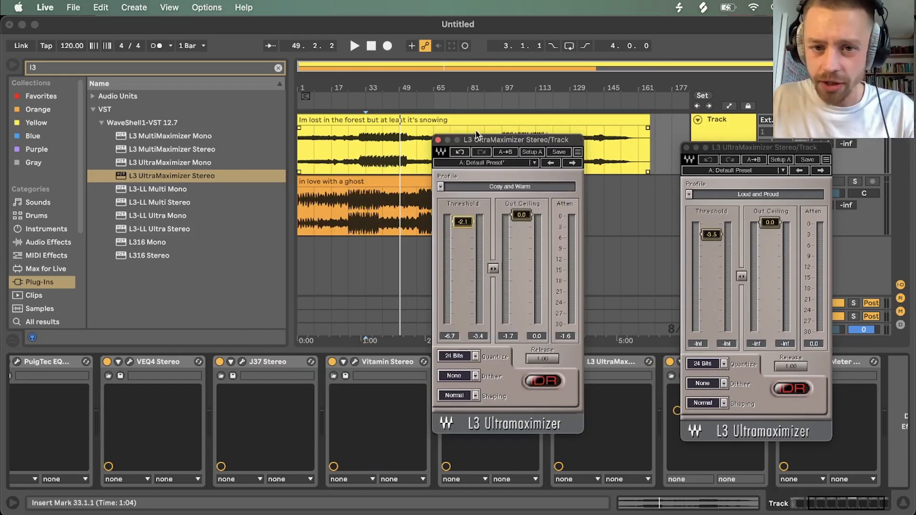
Play Track and arrange both L3 UltraMaximizer windows next to the reopened WLM Meter.
drag(487, 140, 481, 159)
key(space)
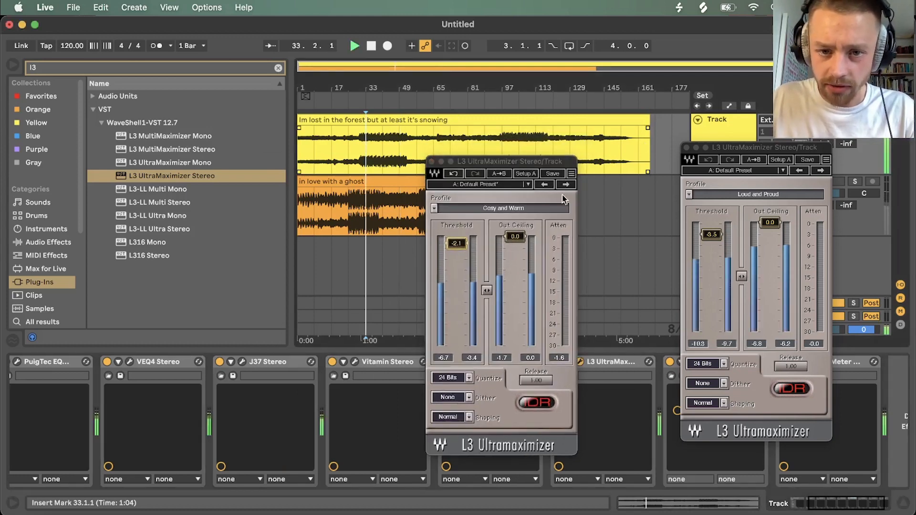
drag(763, 147, 646, 151)
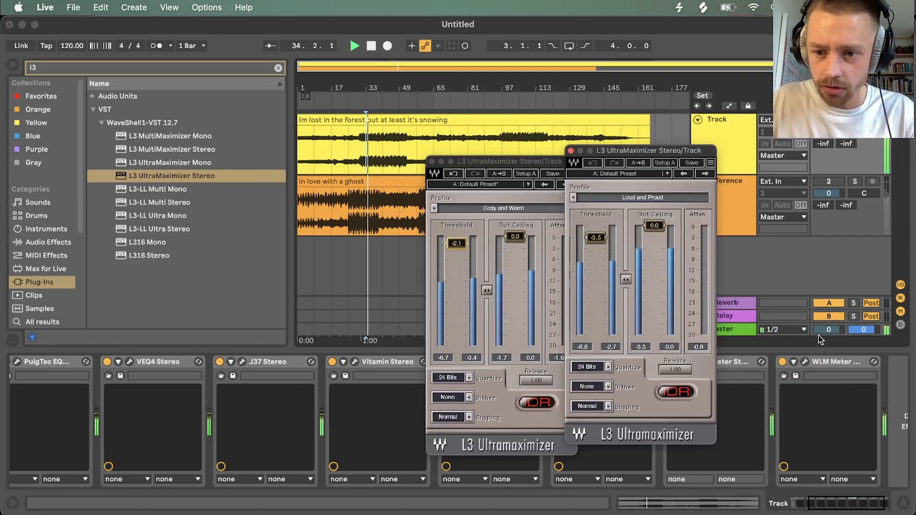
click(805, 362)
click(804, 362)
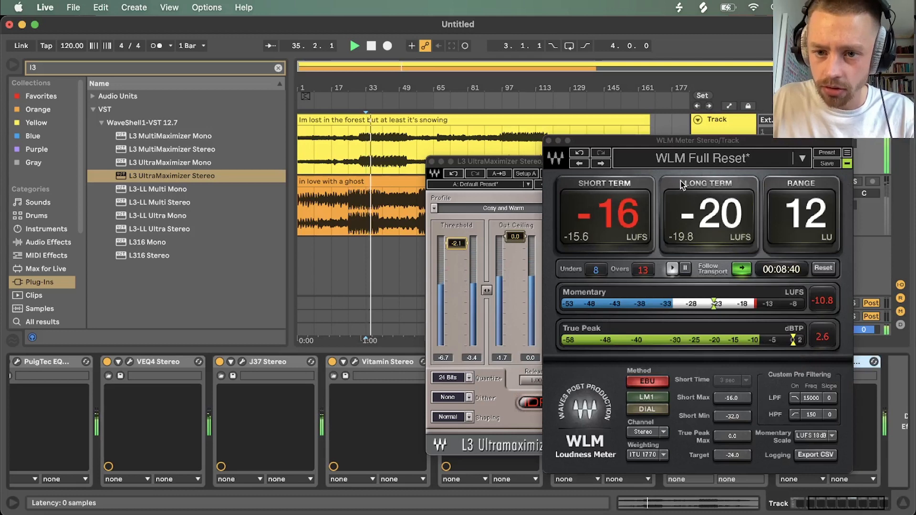
drag(528, 42, 766, 168)
drag(511, 163, 424, 159)
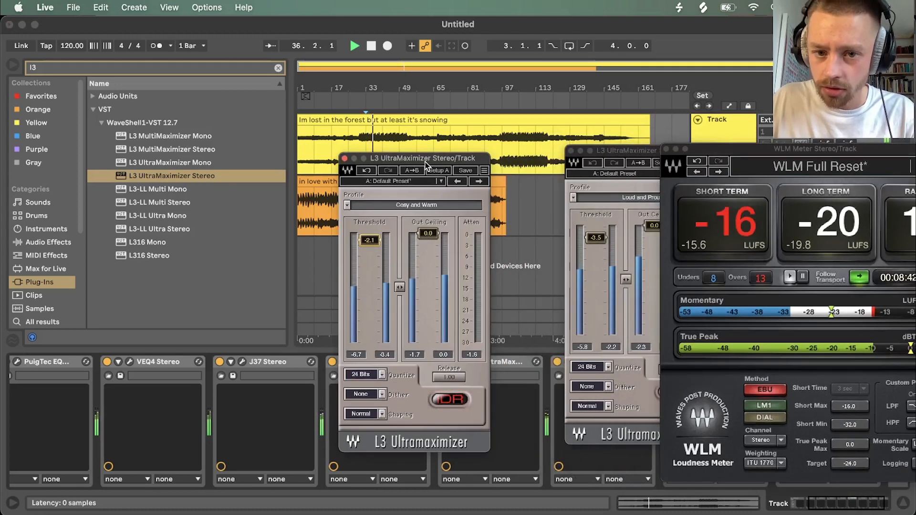
Set the Loud and Proud L3's threshold to -3.0 and the Cosy and Warm L3's release to about 2.95.
click(621, 240)
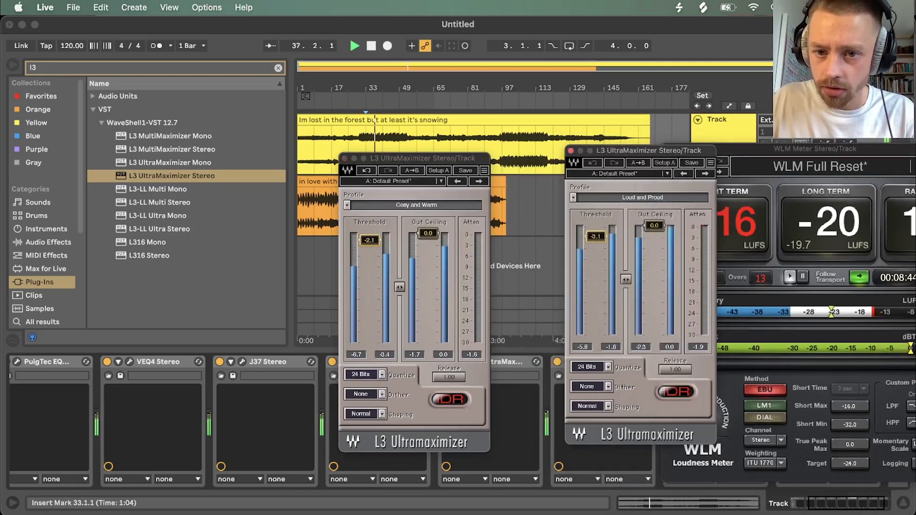
drag(604, 239, 605, 237)
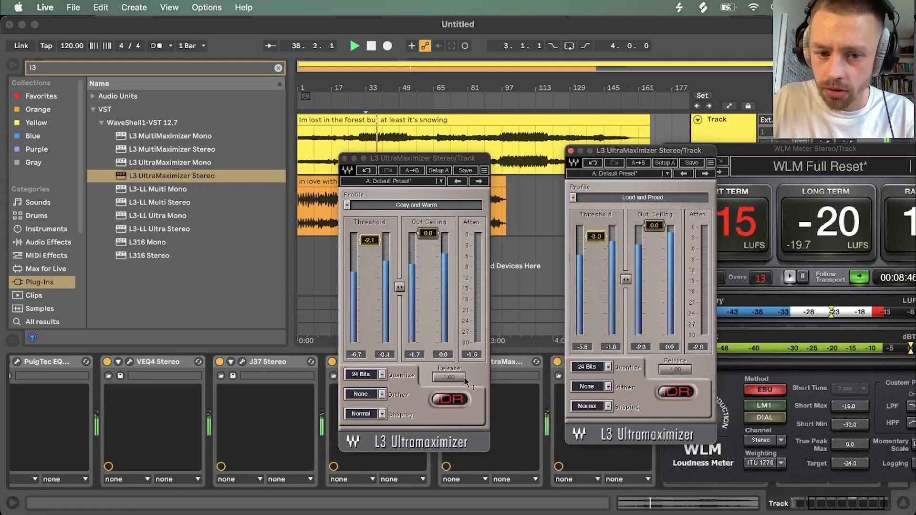
drag(449, 377, 449, 367)
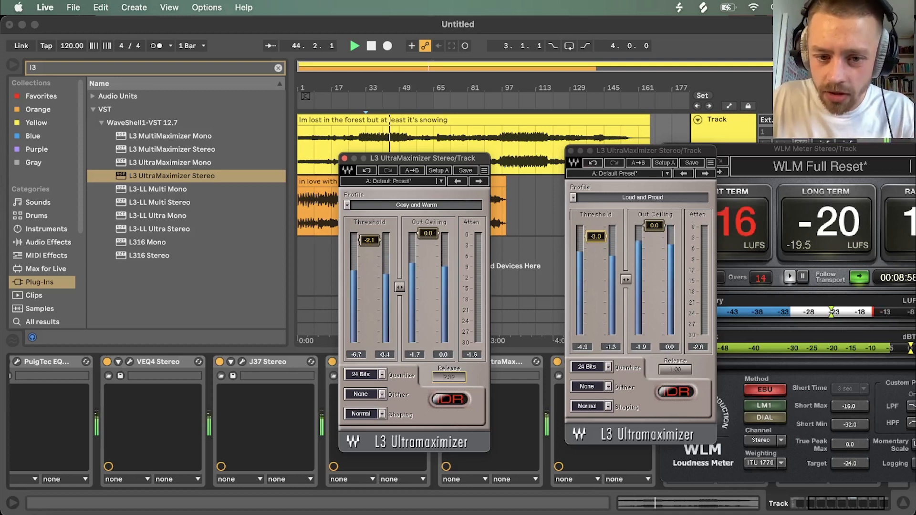
text(2.68)
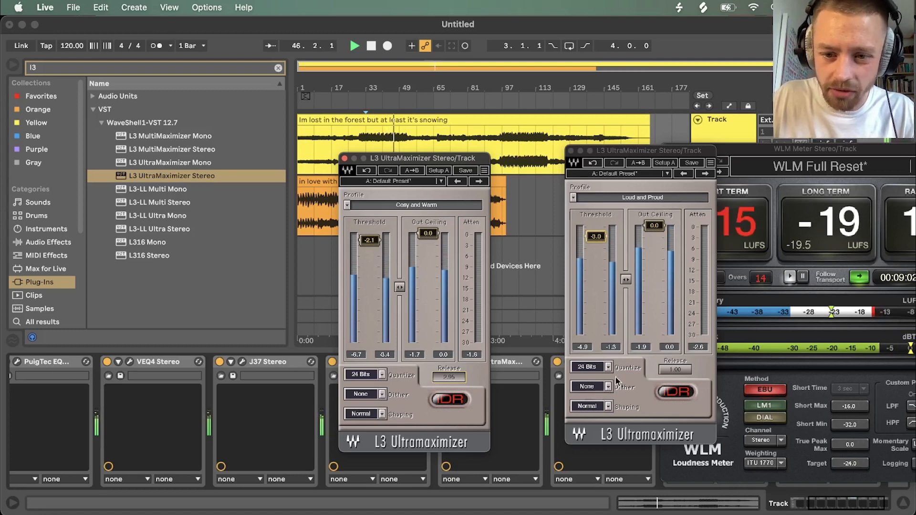
drag(477, 155, 488, 154)
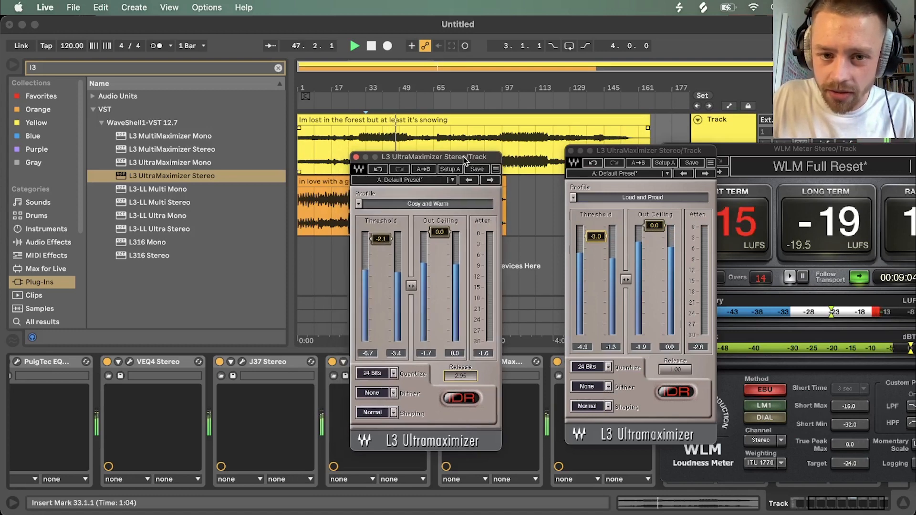
Stop playback and bring up the WLM loudness meters of Track and Reference to compare their readings.
key(space)
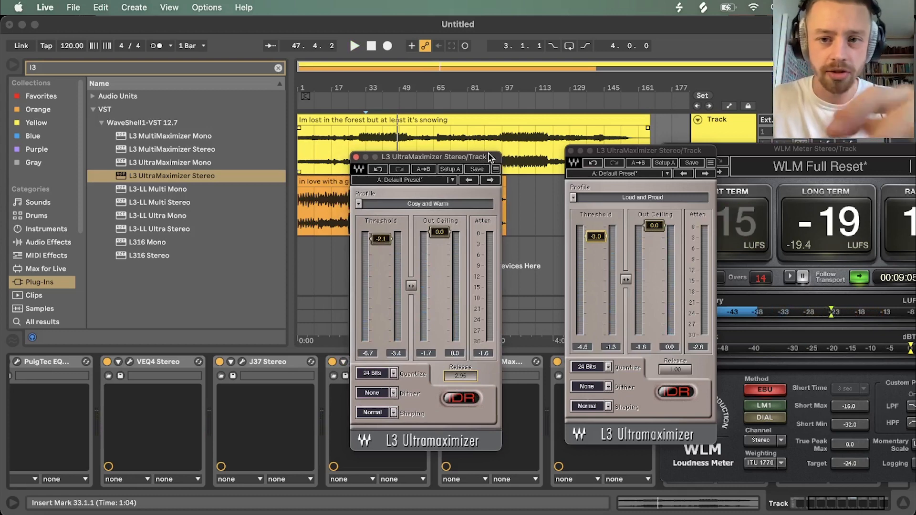
click(659, 151)
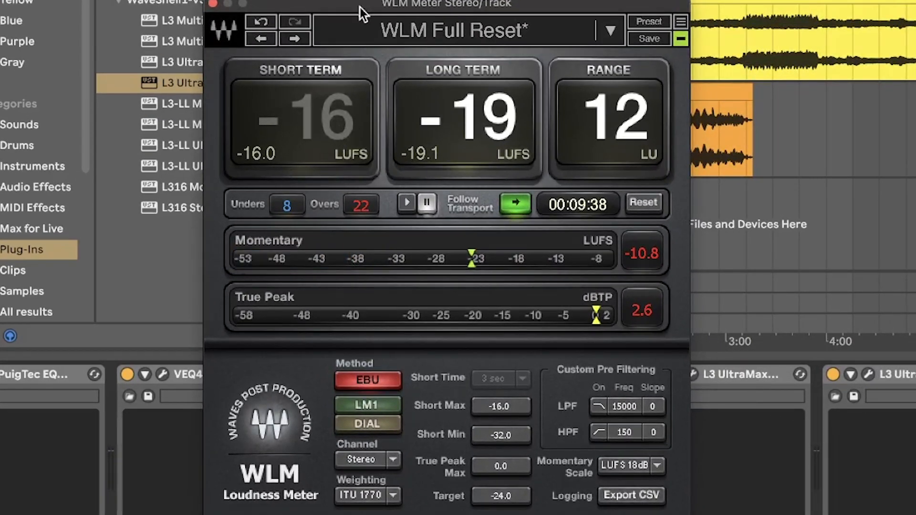
drag(360, 7, 319, 10)
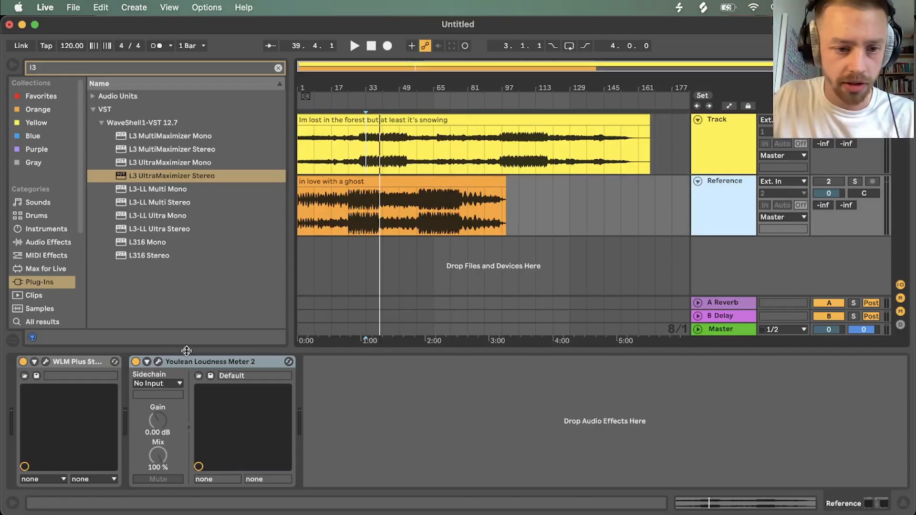
click(157, 362)
drag(414, 102, 409, 223)
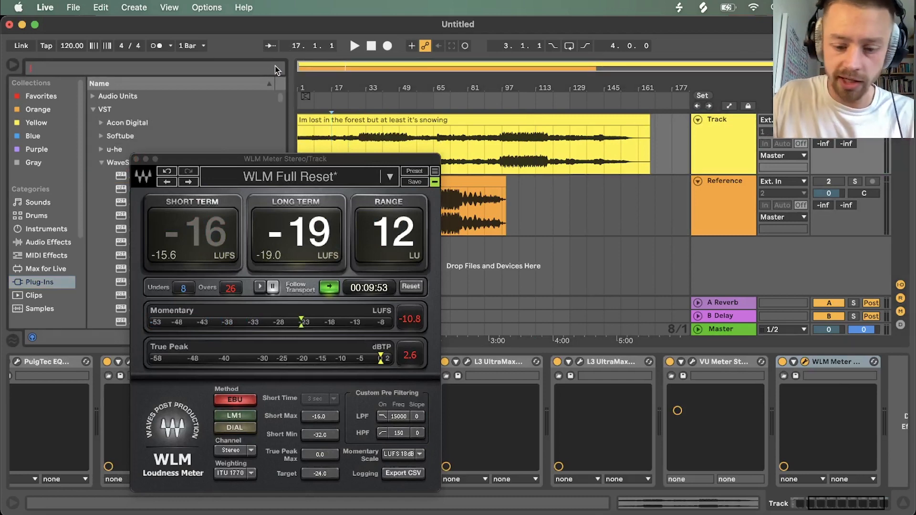
text(youle)
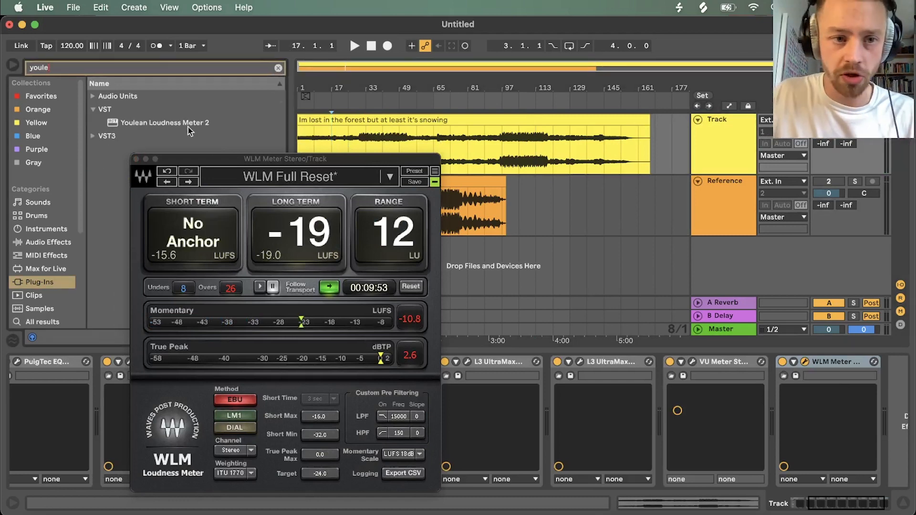
drag(188, 124, 880, 384)
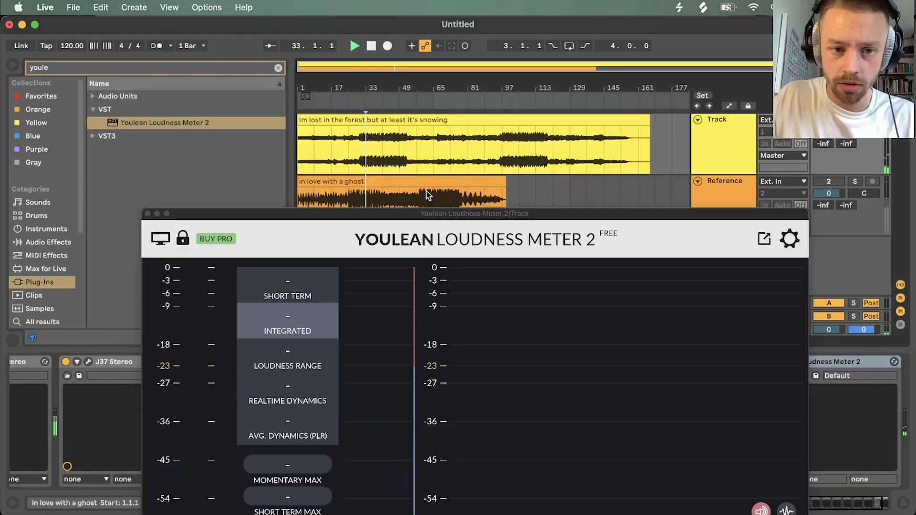
key(space)
drag(427, 213, 340, 137)
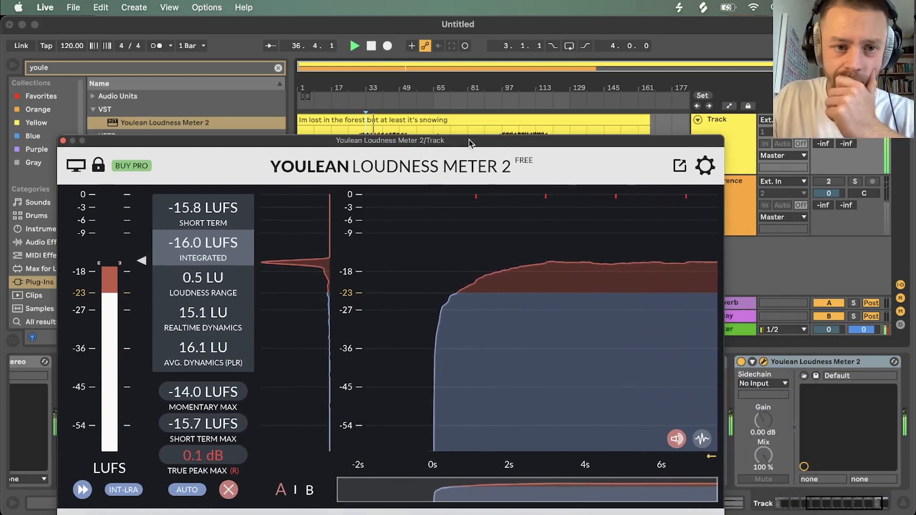
drag(470, 143, 402, 123)
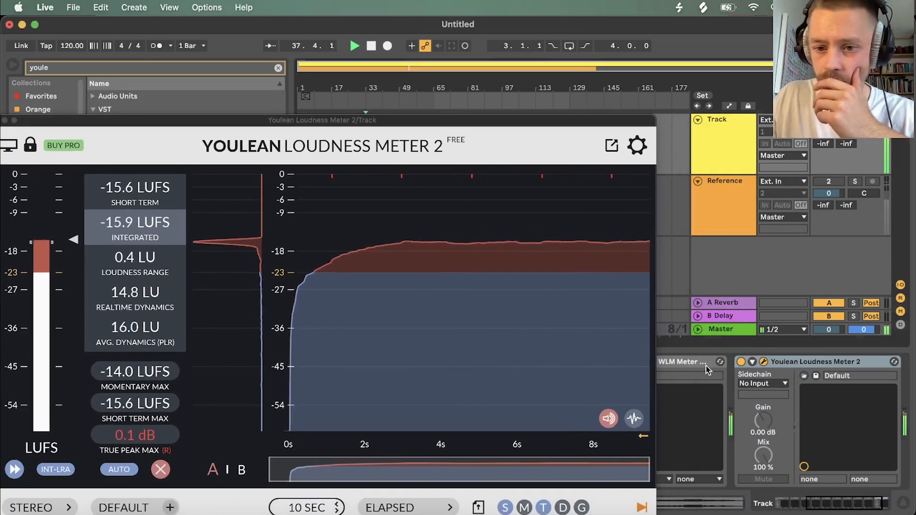
drag(6, 124, 67, 127)
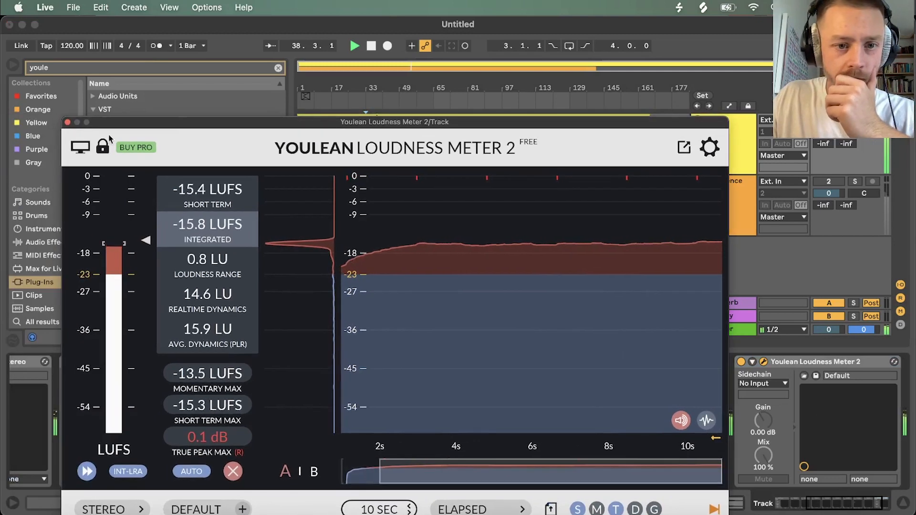
click(68, 123)
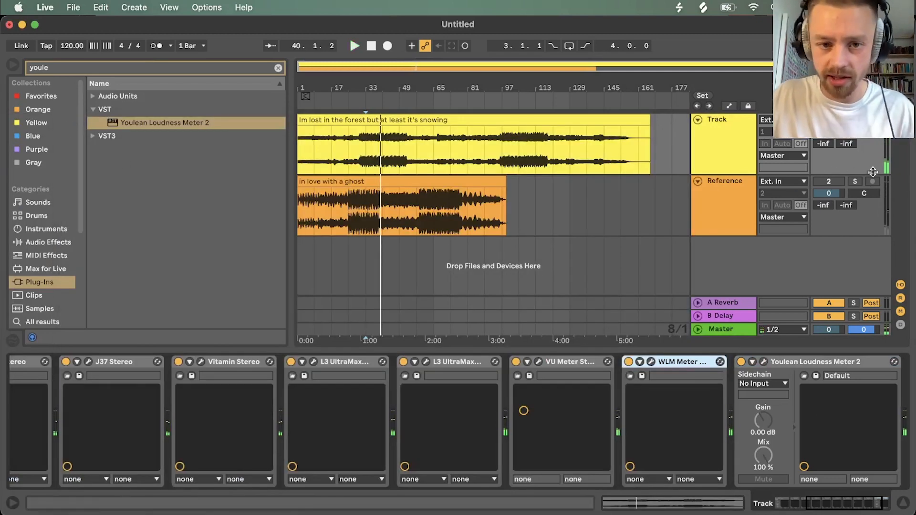
Deactivate Reference, reopen VEQ4 Stereo on Track and fine-tune its HF gain at 15 kHz to a slight boost.
click(373, 197)
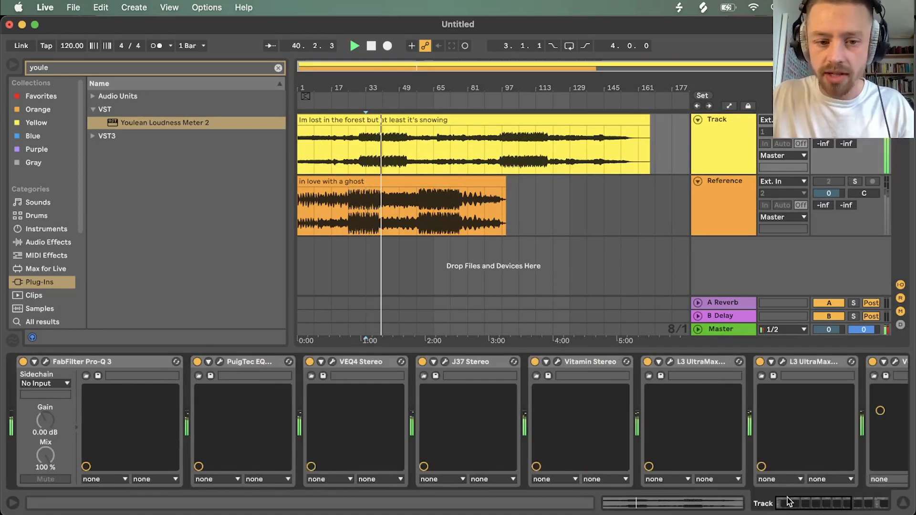
click(803, 503)
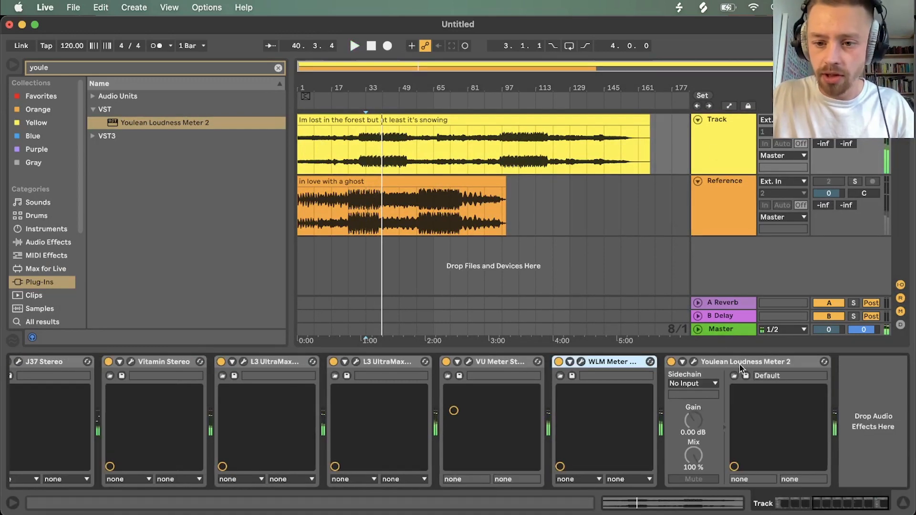
click(694, 362)
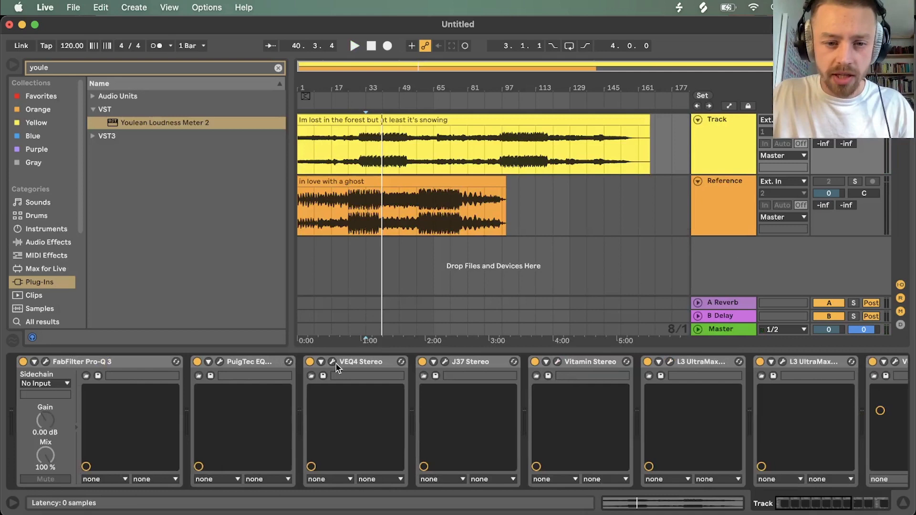
click(332, 362)
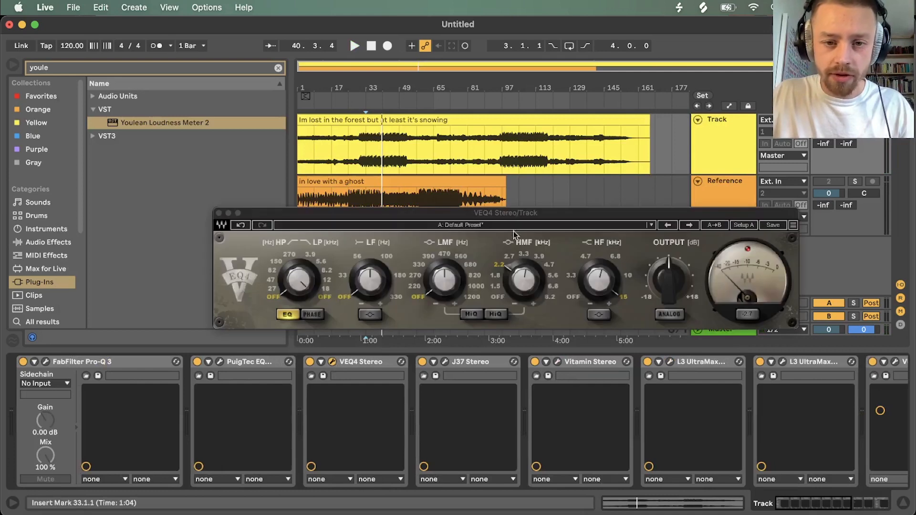
click(578, 257)
drag(598, 280, 598, 277)
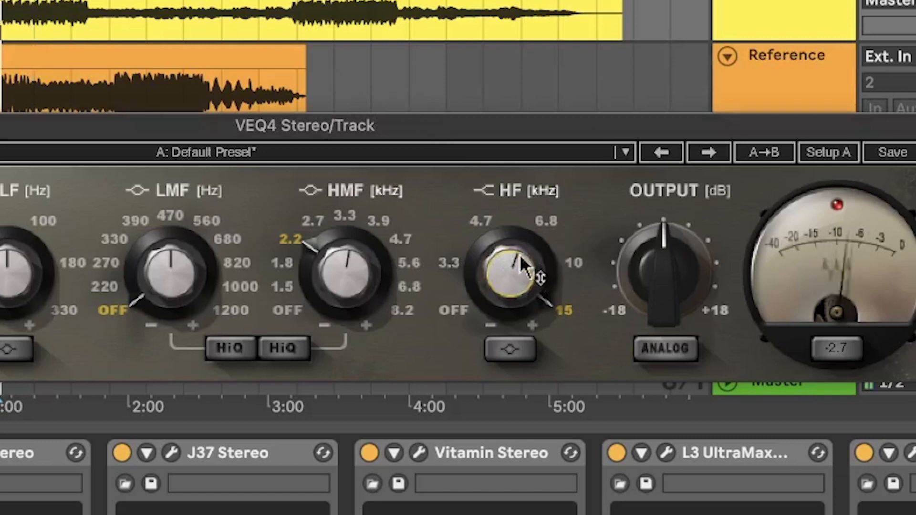
drag(511, 273, 511, 270)
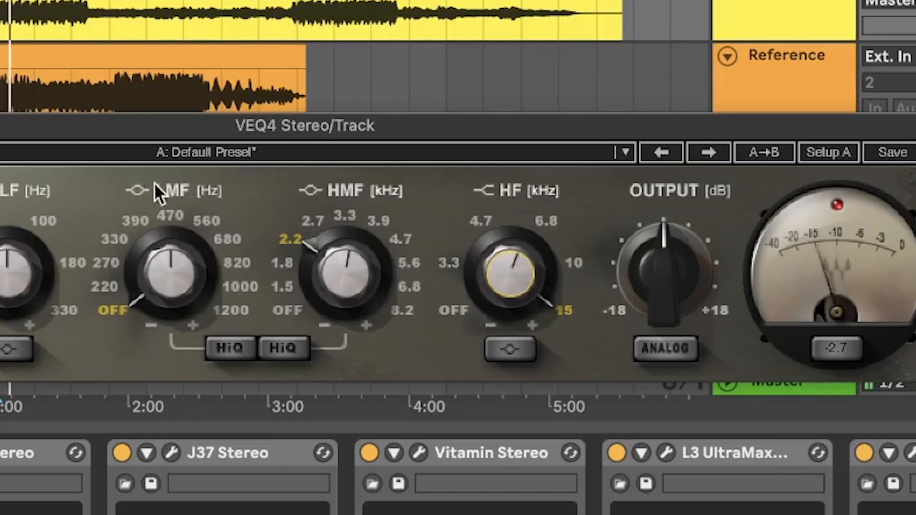
Audition VEQ4's HMF gain at 2.2 kHz up to 5.0 dB, bring it back to a slight boost and close the plug-in.
click(337, 273)
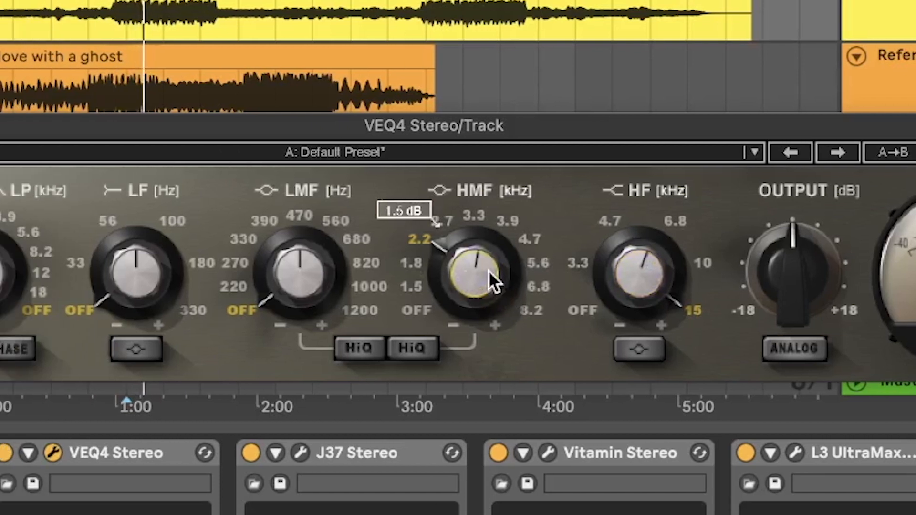
drag(610, 269, 611, 203)
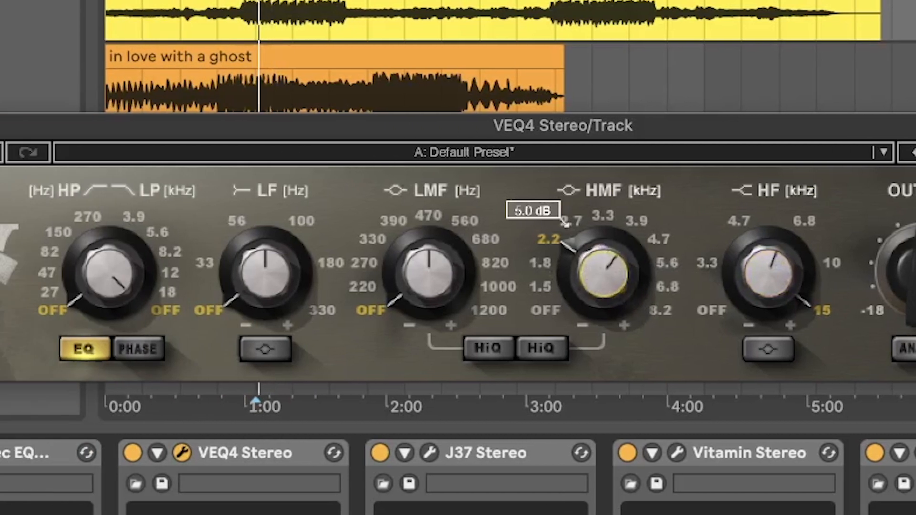
drag(564, 222, 565, 268)
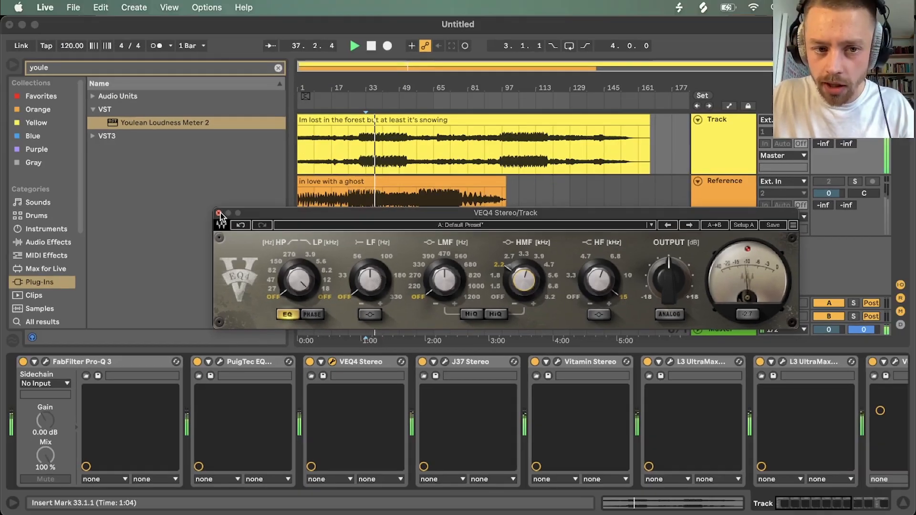
click(219, 213)
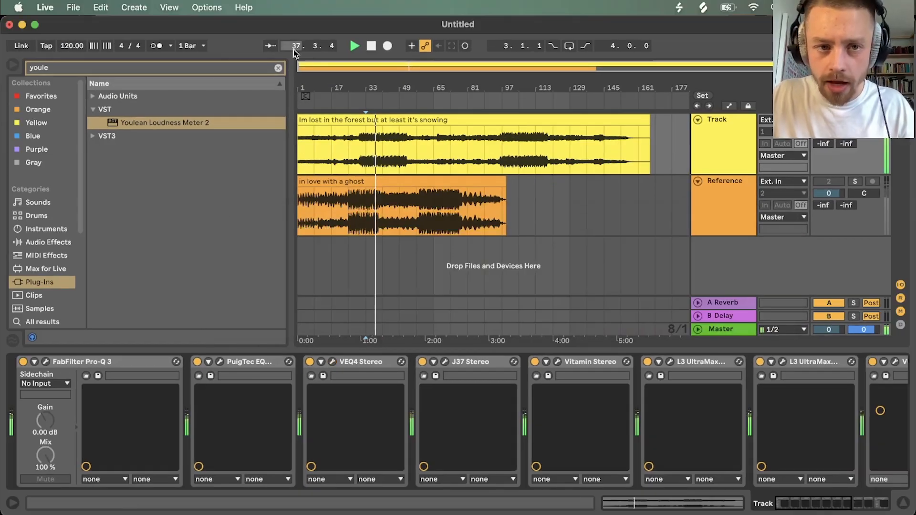
Find Slate Digital's Fresh Air among the plug-ins and insert it on Track between Vitamin and the first L3 UltraMaximizer.
key(super+f)
text(fre)
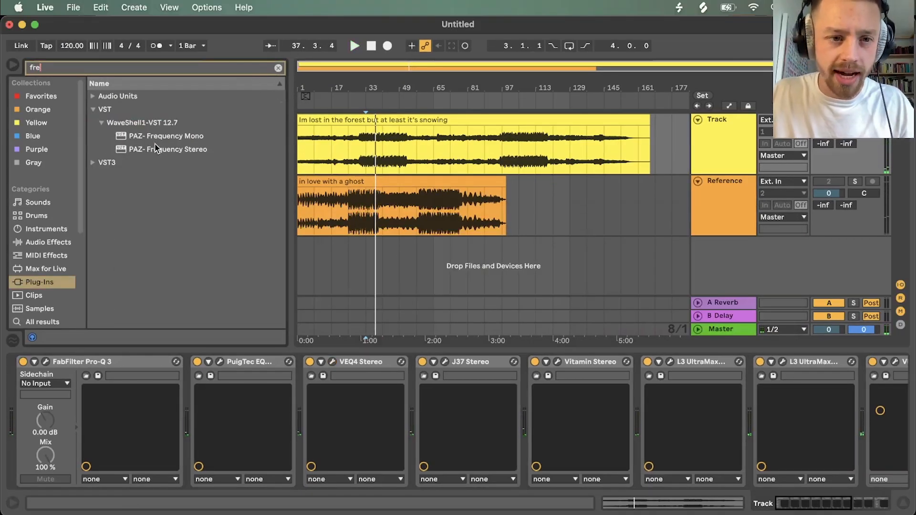
text(s)
click(120, 110)
click(99, 109)
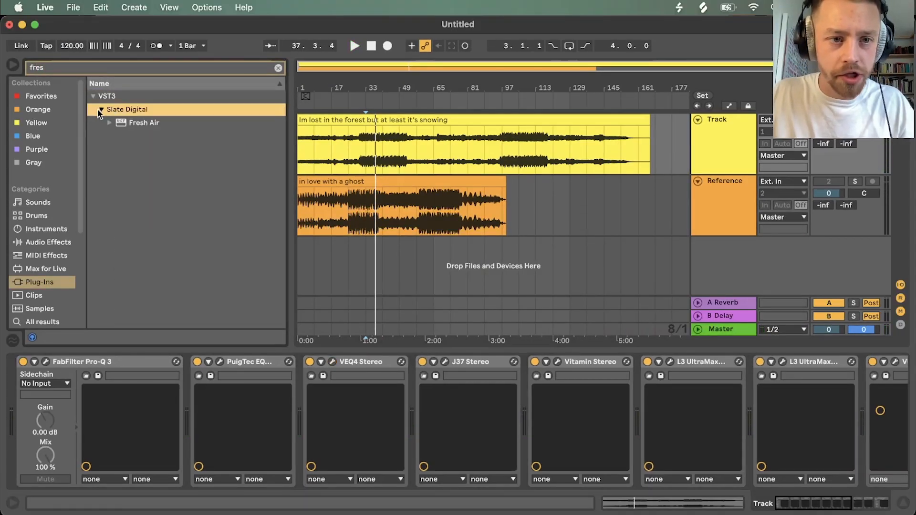
click(113, 124)
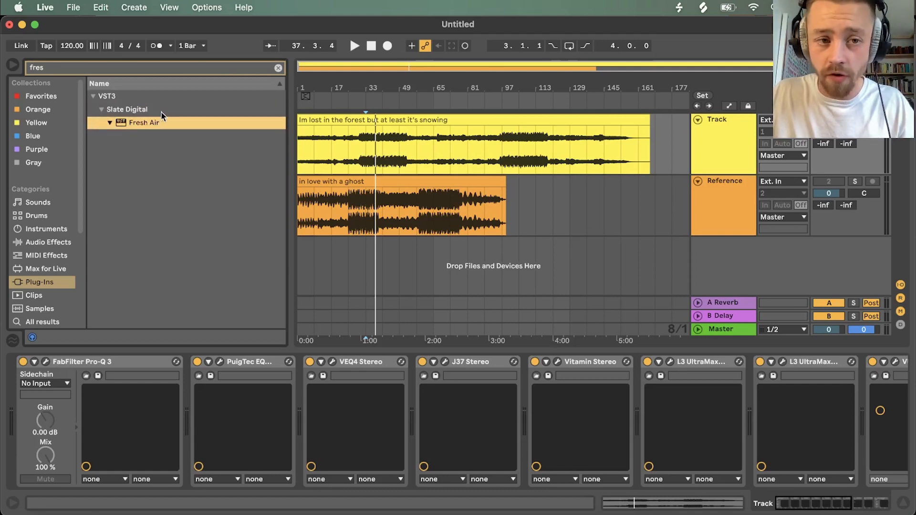
mouse_move(134, 123)
mouse_down()
mouse_move(411, 402)
mouse_move(470, 389)
mouse_move(576, 388)
mouse_up()
During playback, sweep Fresh Air's Mid Air up to 77 and settle on Mid Air 9 and High Air 6.
key(space)
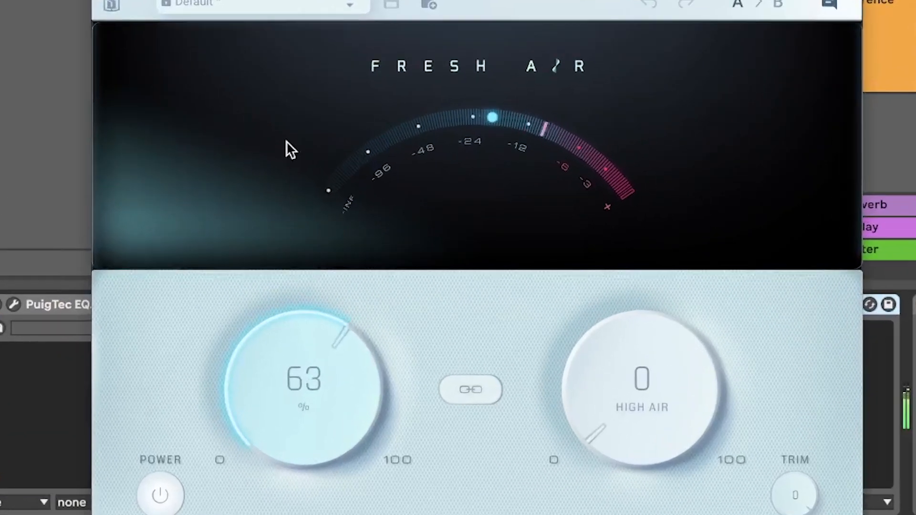
drag(344, 367, 345, 321)
mouse_move(612, 345)
mouse_down()
mouse_move(620, 5)
mouse_move(684, 194)
mouse_move(689, 242)
mouse_move(620, 413)
mouse_move(614, 355)
mouse_move(604, 353)
mouse_up()
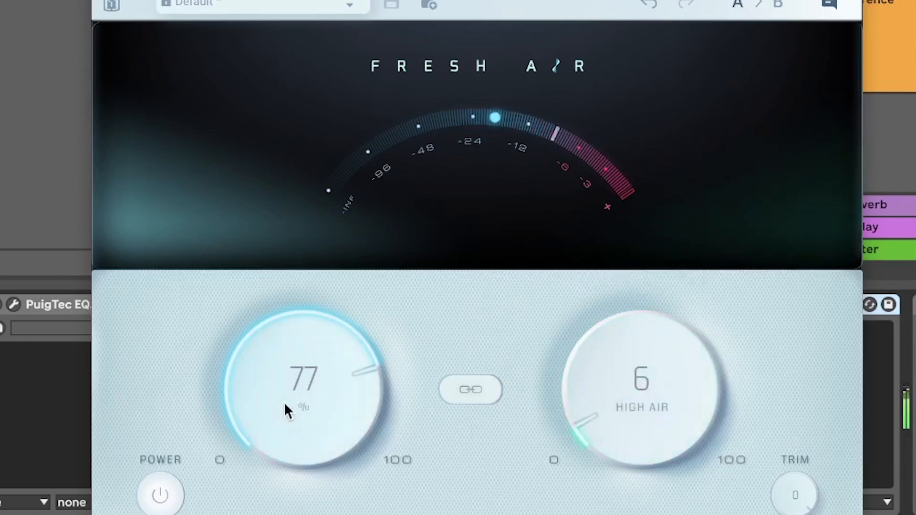
drag(286, 409, 286, 505)
drag(303, 375, 275, 334)
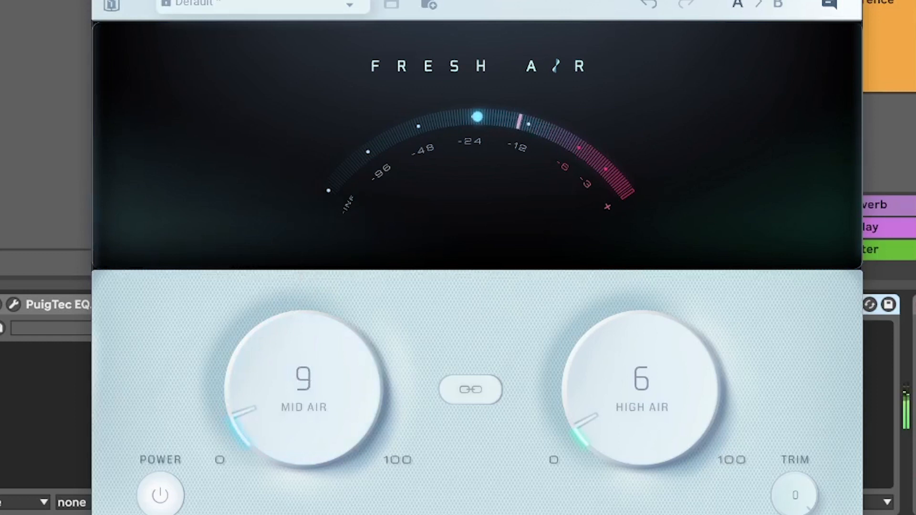
Compare Track with Fresh Air bypassed and active by toggling its processing twice during playback.
click(161, 496)
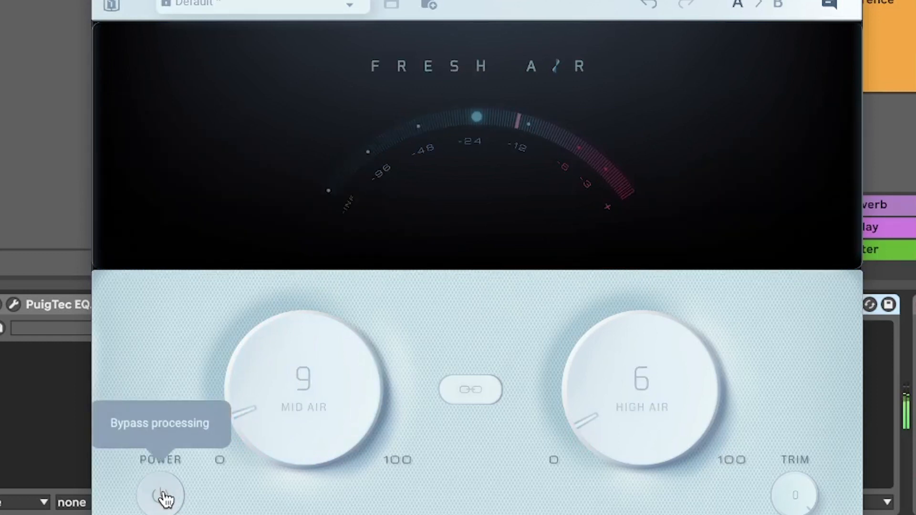
click(162, 497)
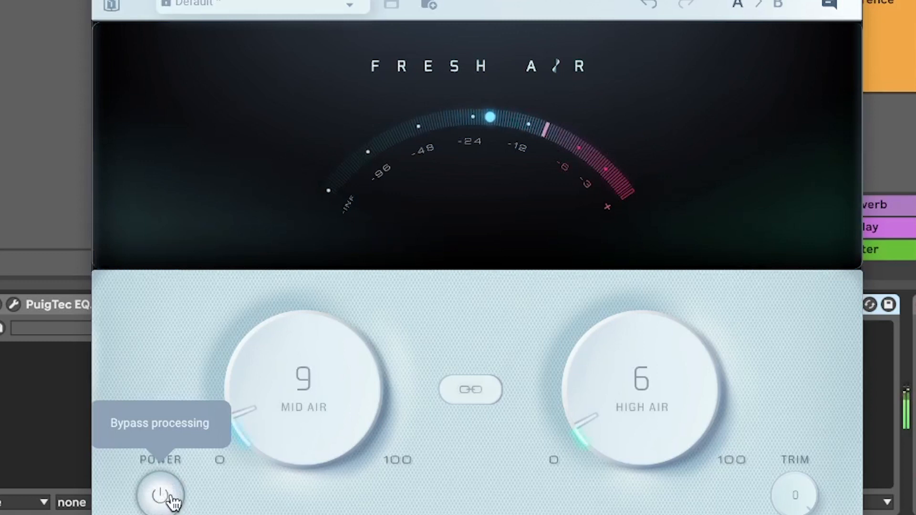
click(171, 498)
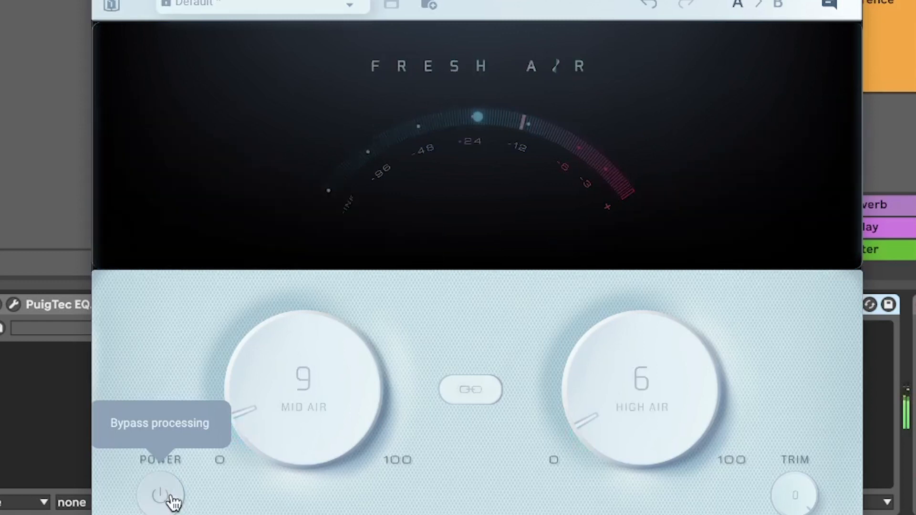
click(171, 499)
Set Fresh Air's Mid Air to 8 and High Air to 14, check against bypass, close its window and stop playback.
mouse_move(372, 370)
mouse_down()
mouse_move(372, 331)
mouse_move(364, 380)
mouse_up()
drag(646, 404, 636, 354)
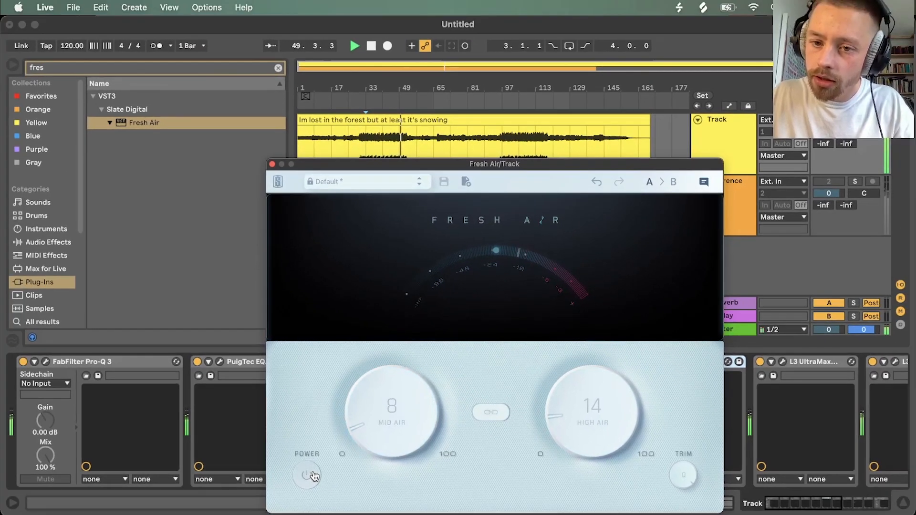
click(286, 478)
click(273, 164)
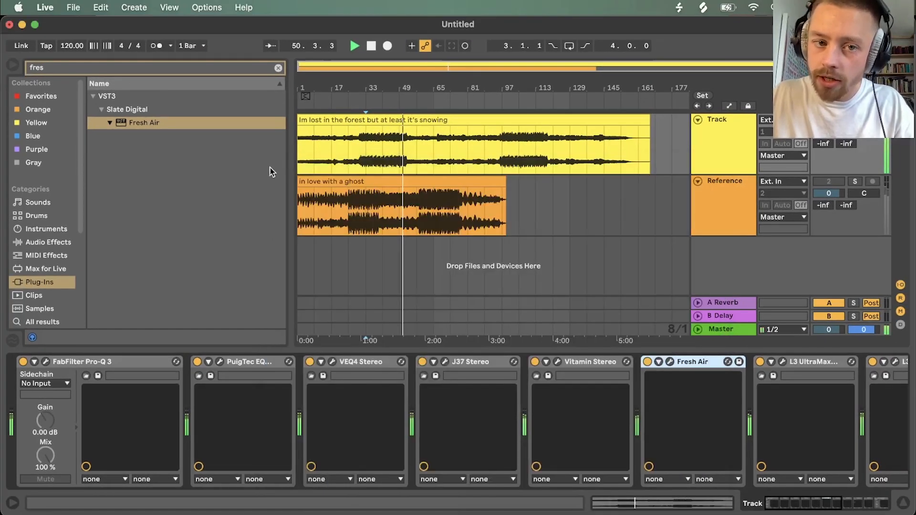
key(space)
drag(789, 507, 866, 477)
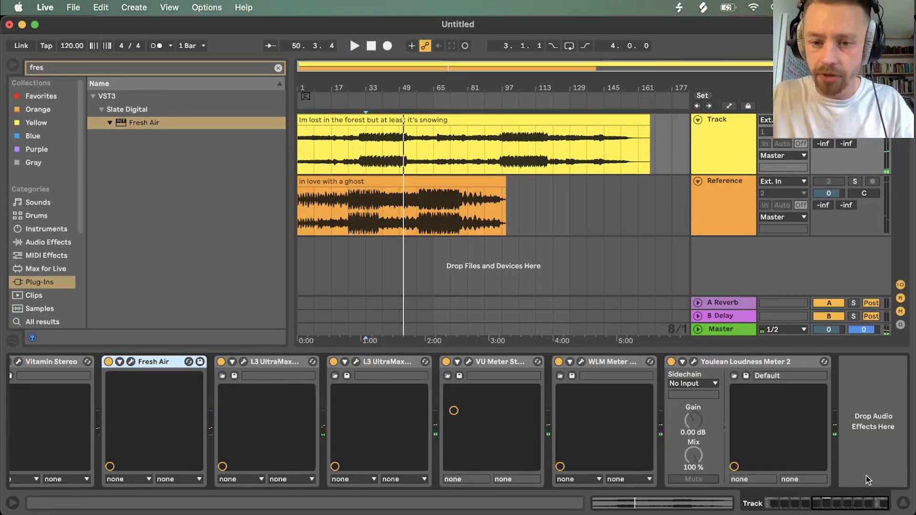
click(376, 329)
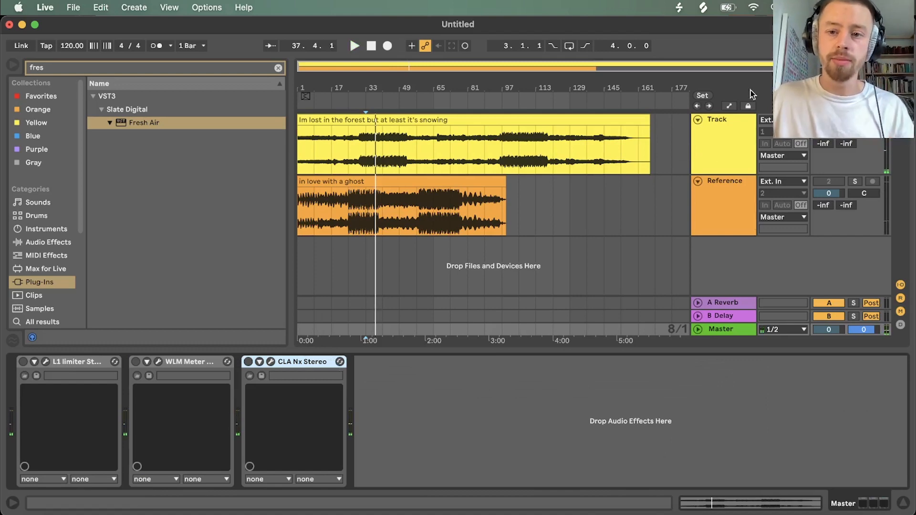
click(730, 152)
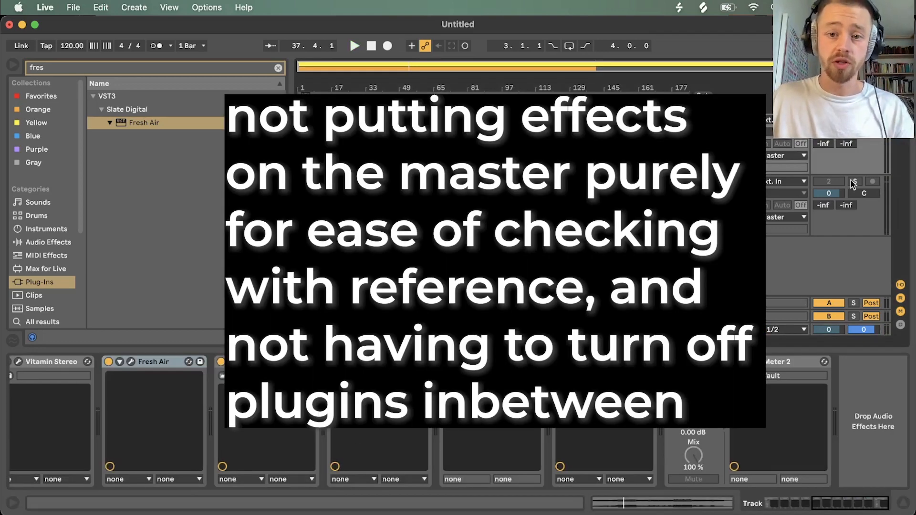
click(730, 329)
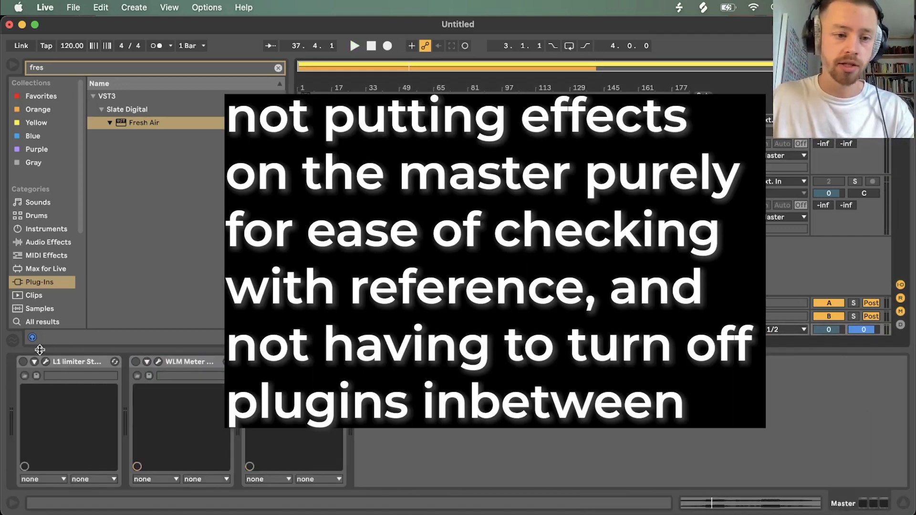
Activate the L1 limiter and WLM Meter on the Master, then view the loudness meter and close it.
click(23, 362)
click(136, 362)
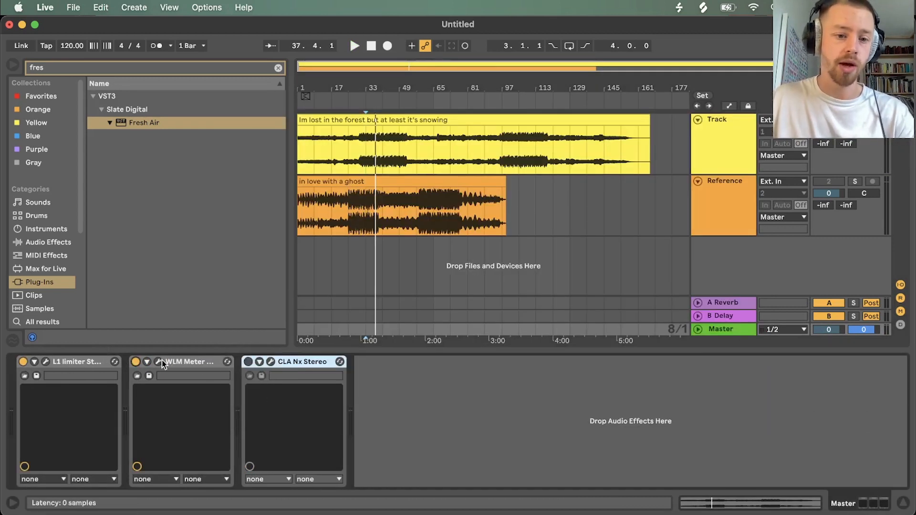
click(161, 362)
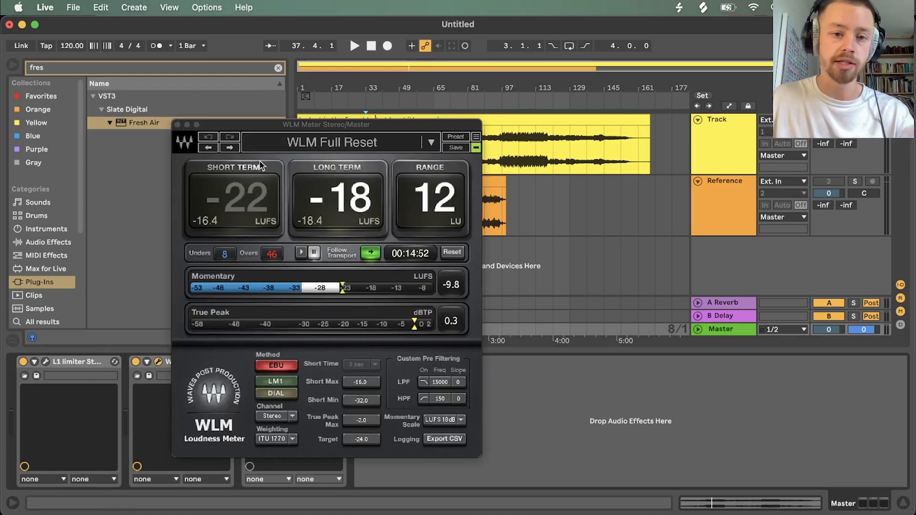
click(176, 125)
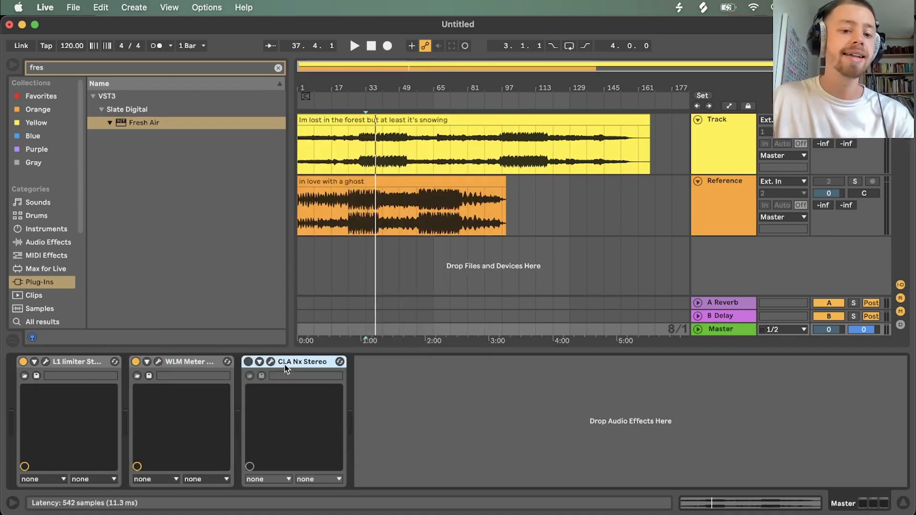
Open and activate CLA Nx Stereo on the Master, and audition playback through the CLA-10 + Sub, Boombox and Mains monitors.
click(271, 362)
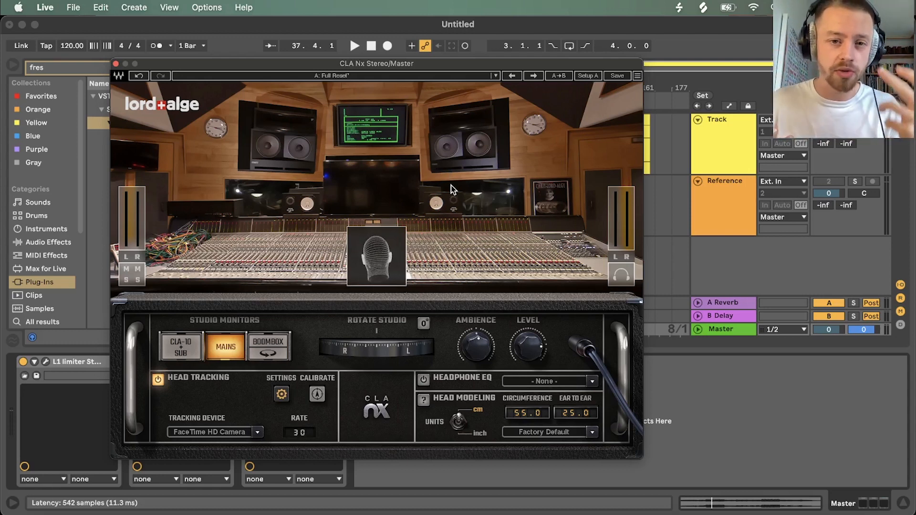
drag(385, 67, 387, 67)
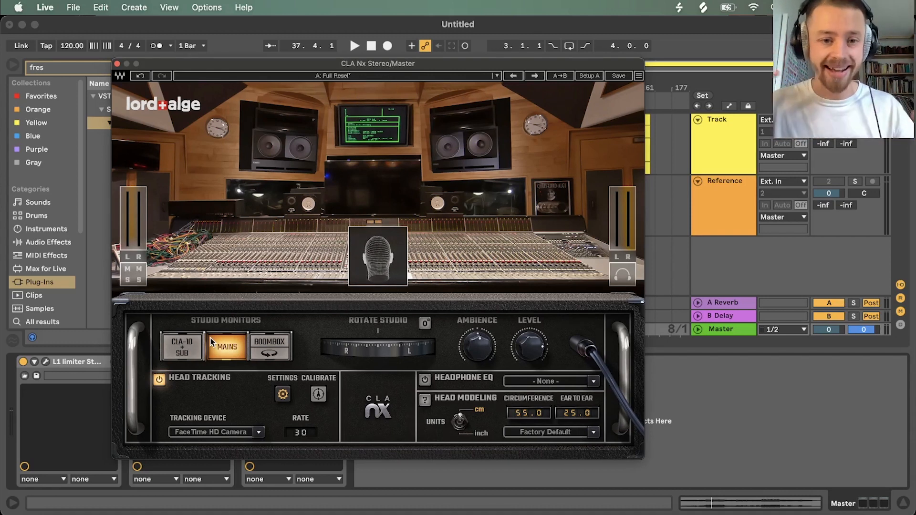
click(283, 394)
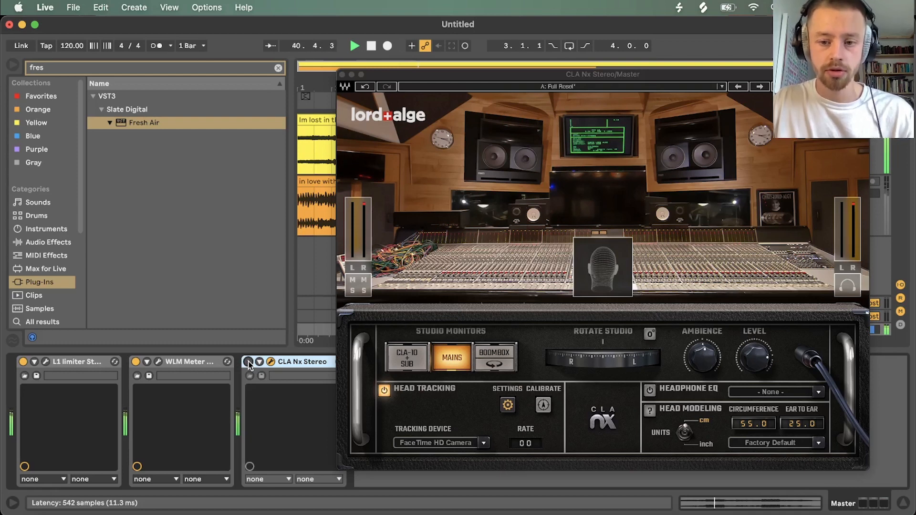
click(248, 362)
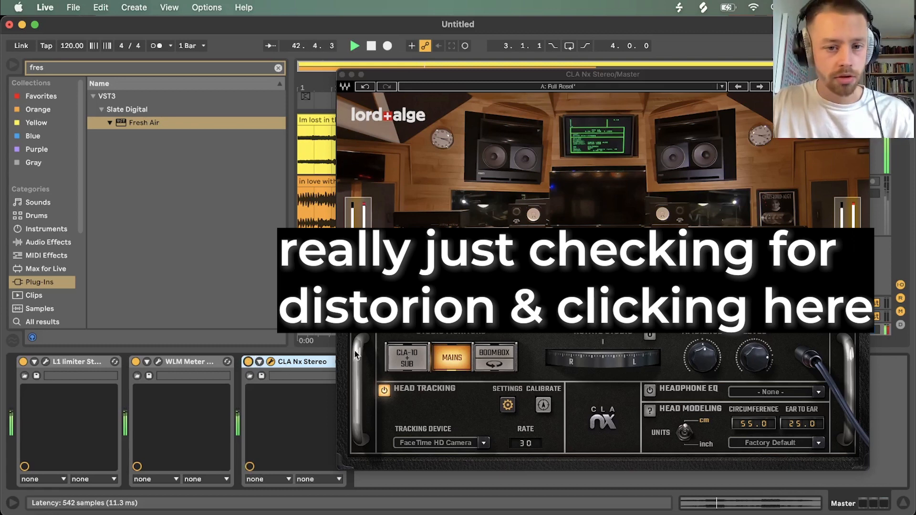
click(405, 360)
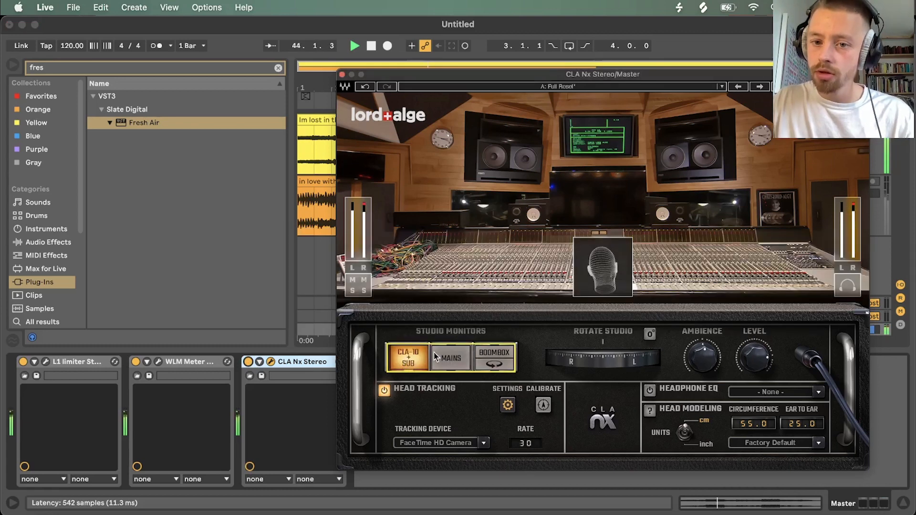
click(499, 356)
click(500, 365)
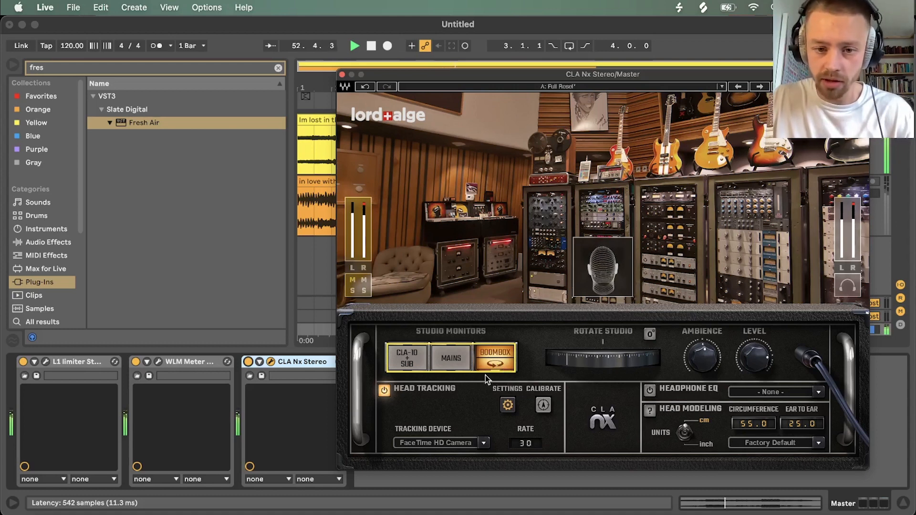
click(459, 354)
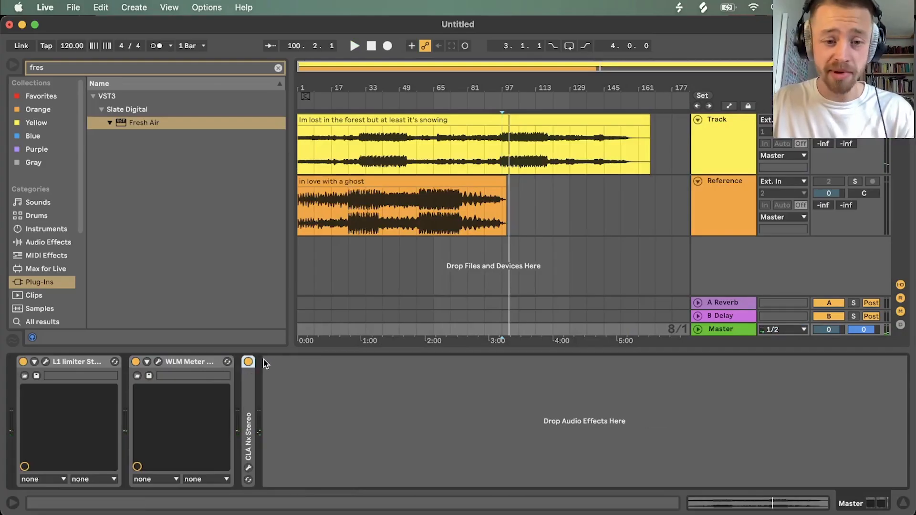
double_click(250, 383)
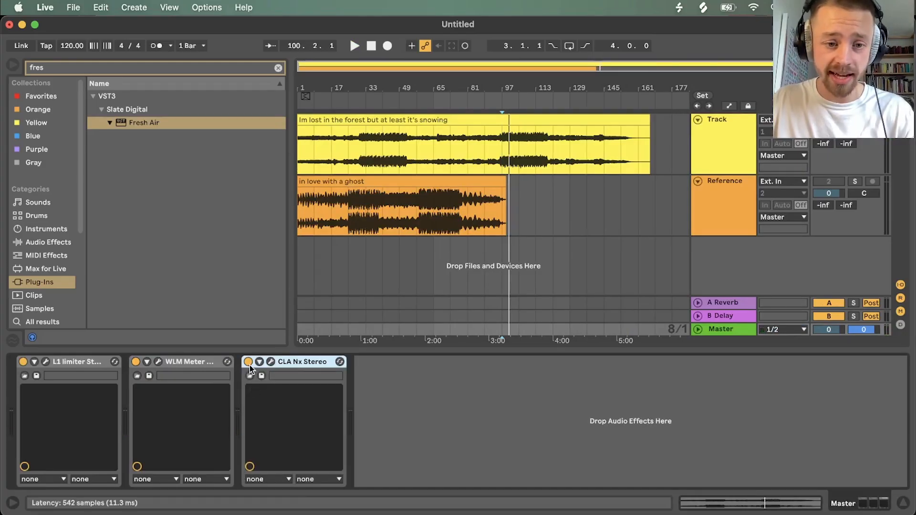
click(715, 143)
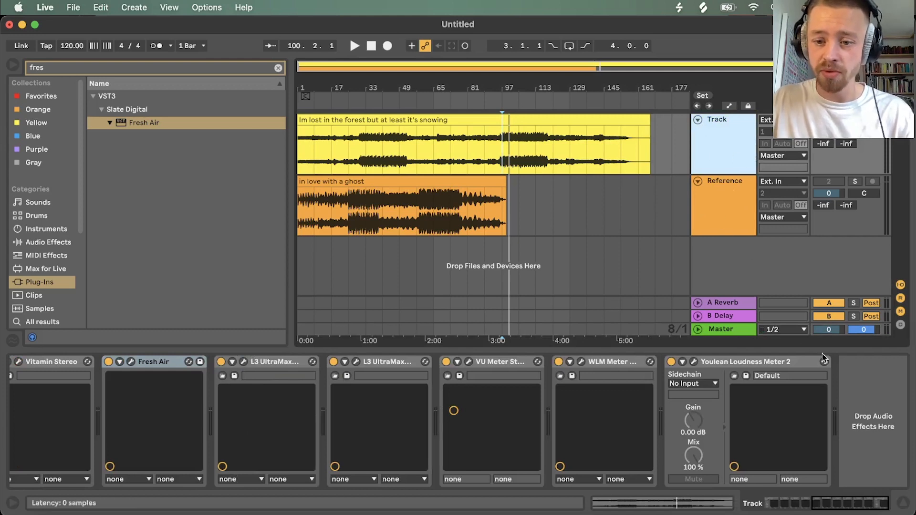
click(722, 328)
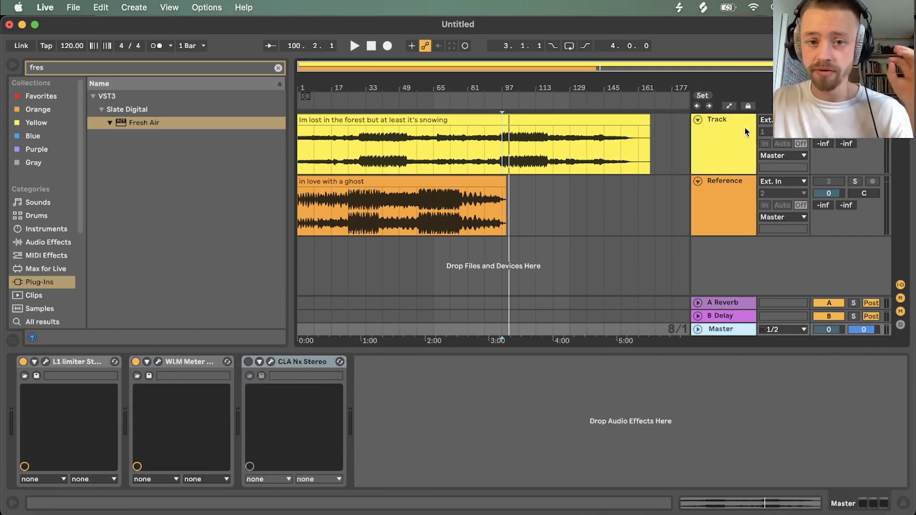
Start an audio export of Track's full clip, check the bit depth setting and set the dither option to POW-r 2.
click(433, 131)
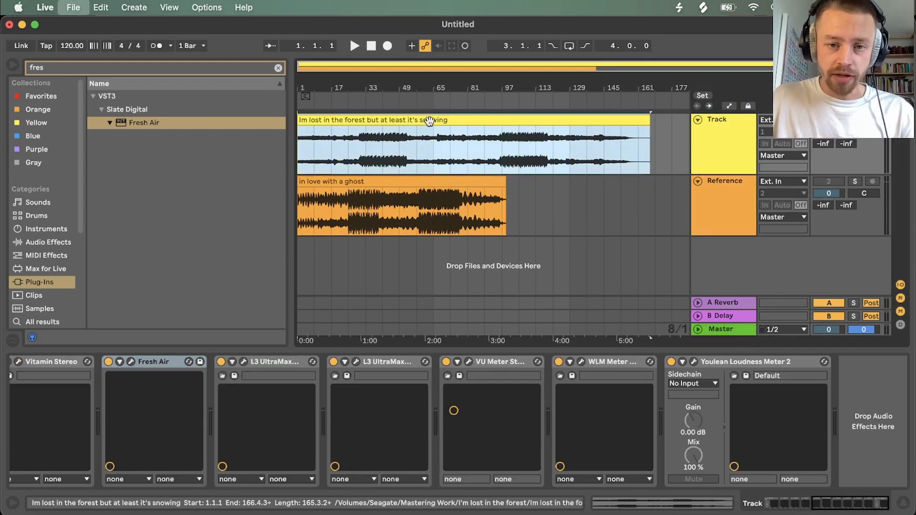
key(super+shift+r)
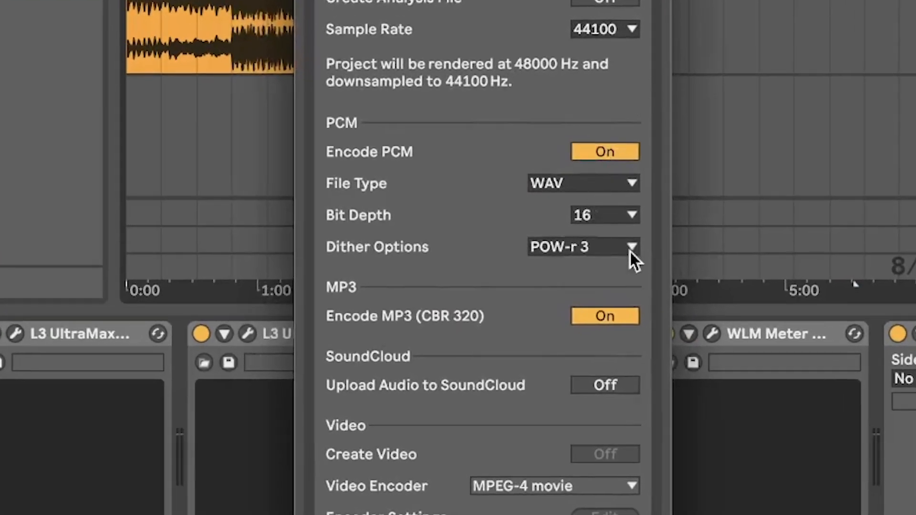
click(613, 213)
click(614, 212)
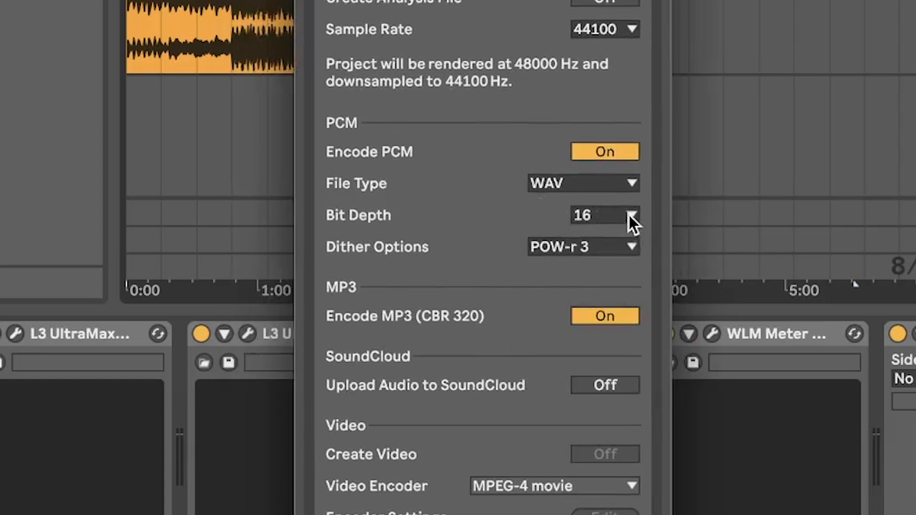
click(621, 247)
click(539, 243)
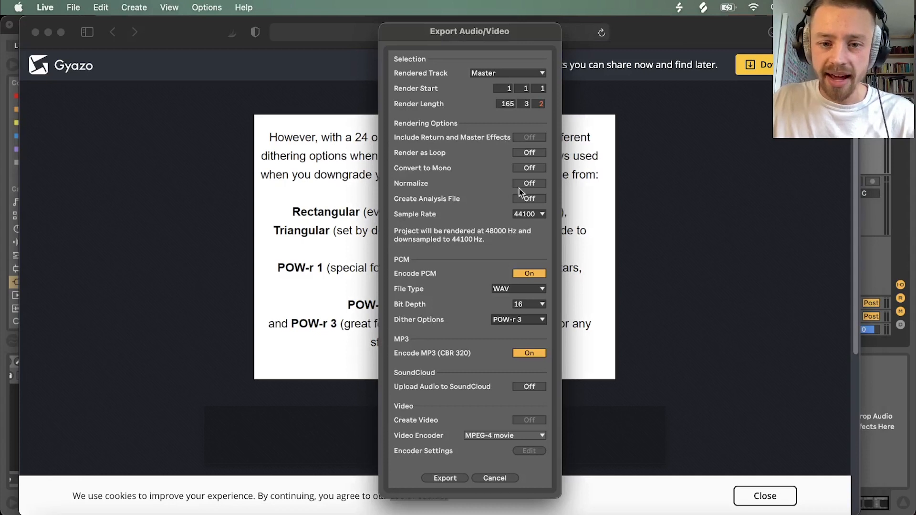
click(524, 319)
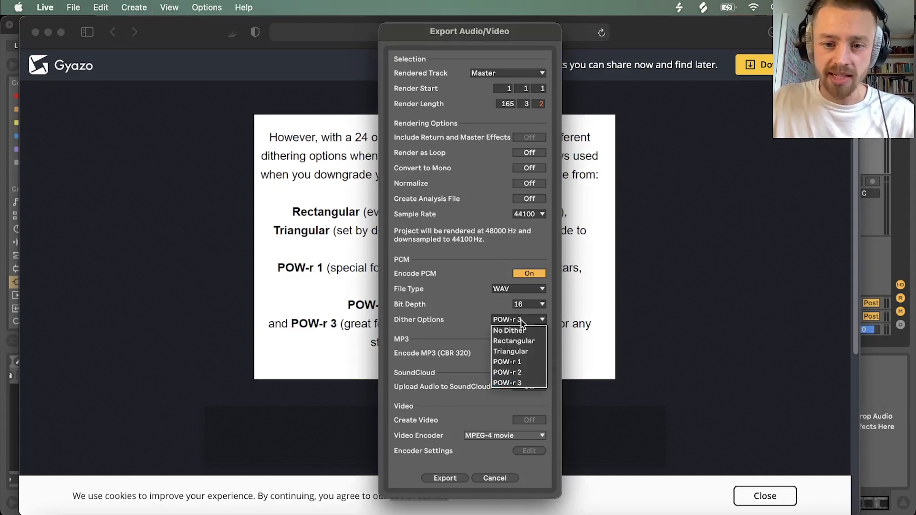
click(518, 372)
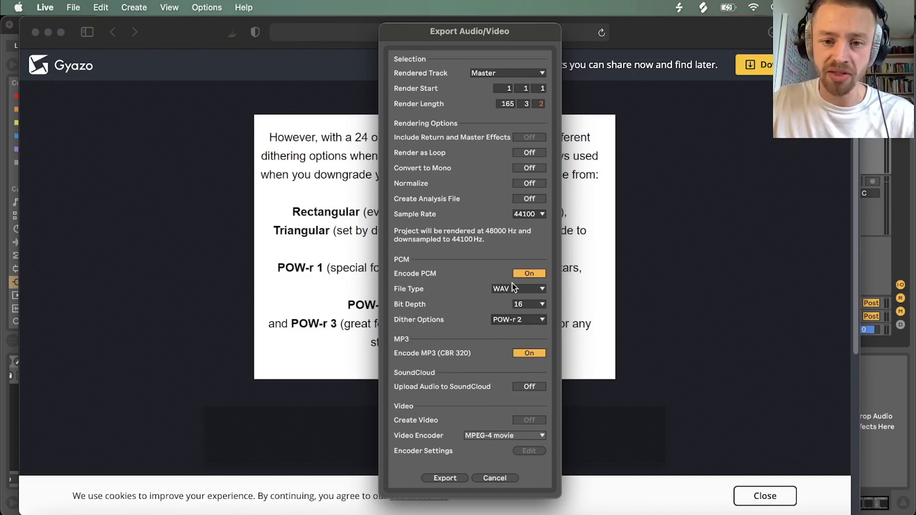
Export the audio as Untitled into a new folder named Master Finished inside I'm lost in the forest.
click(438, 478)
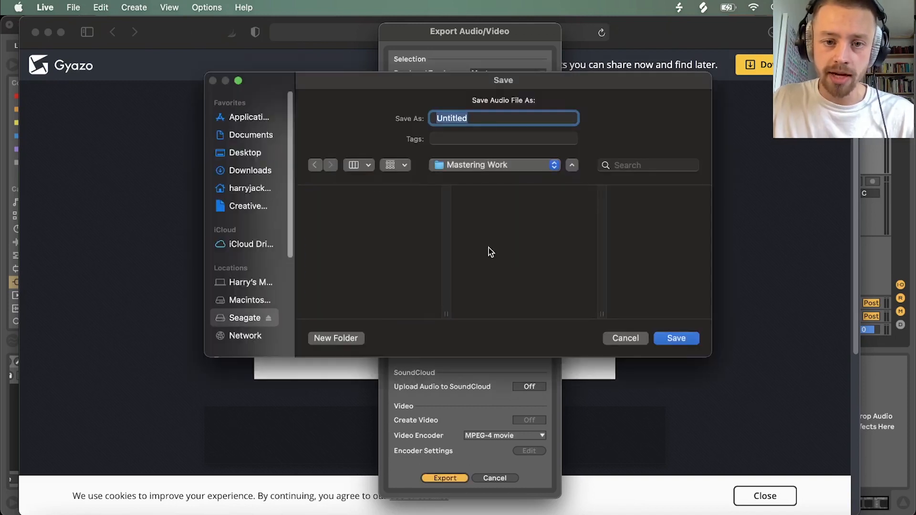
click(513, 211)
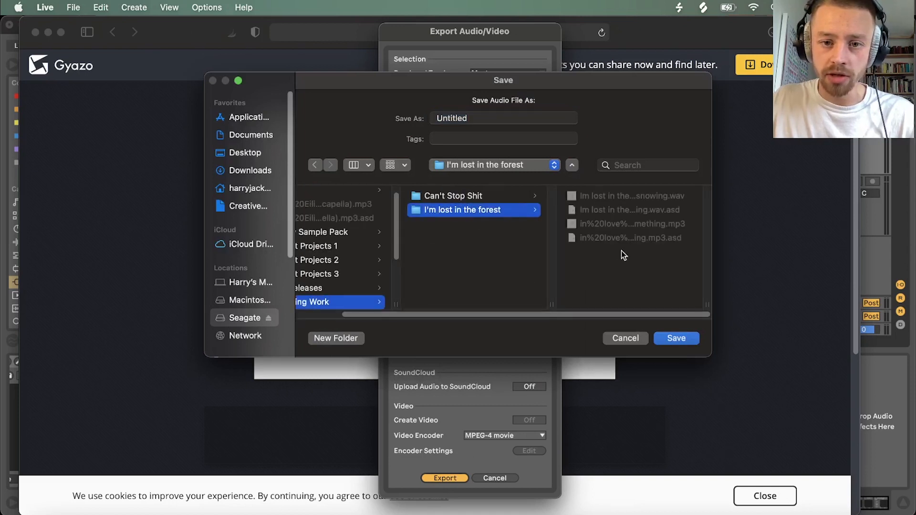
click(347, 338)
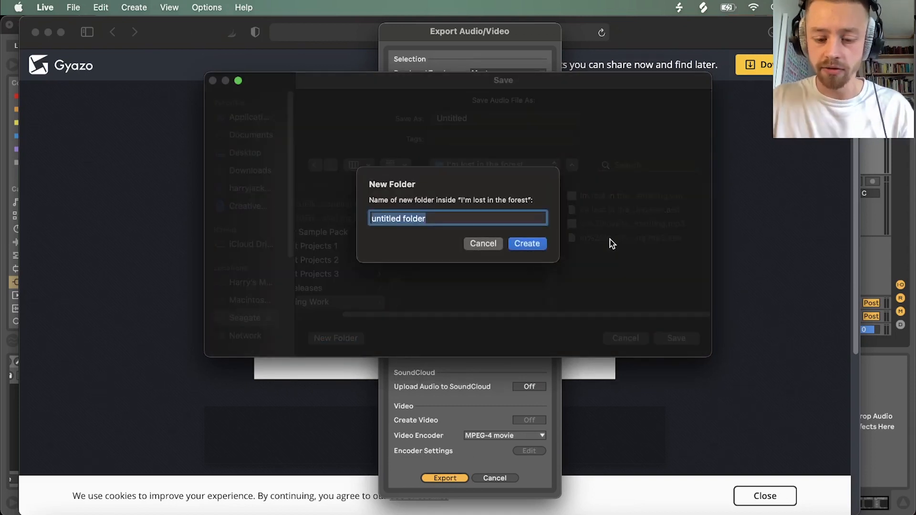
text(Master Finished)
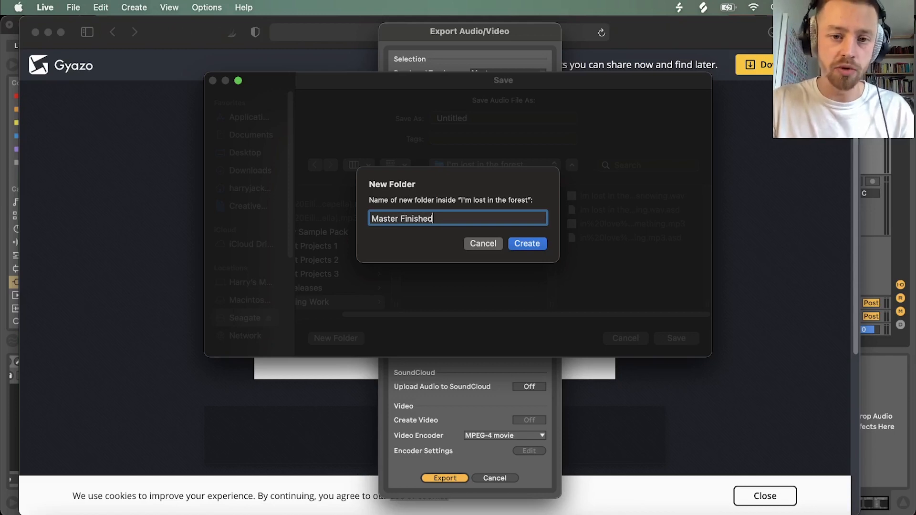
key(Return)
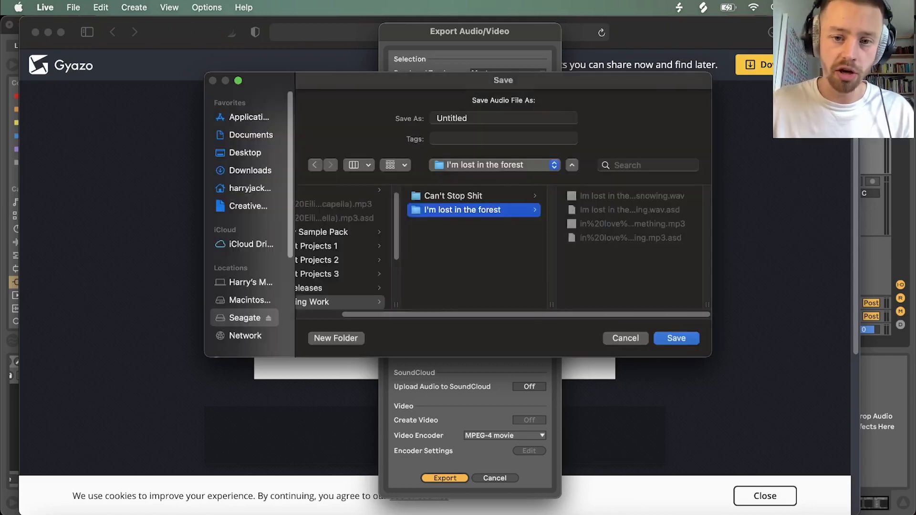
key(Return)
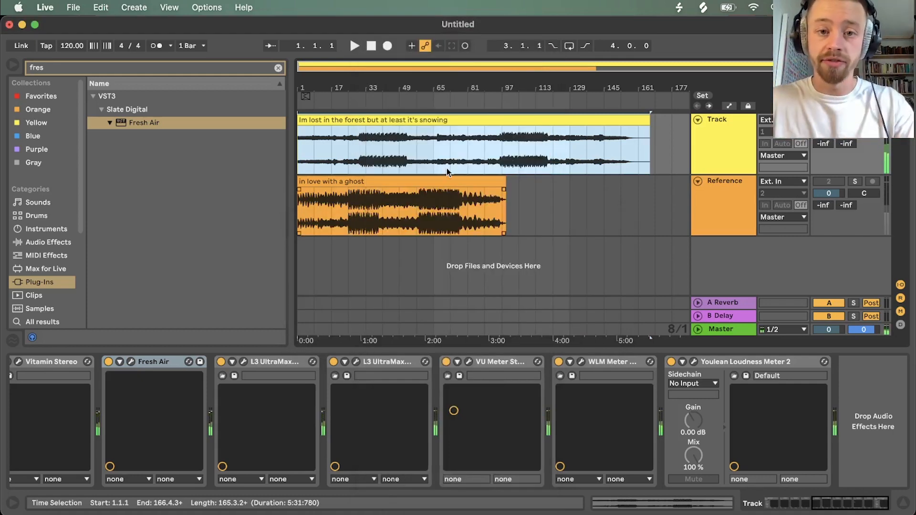
click(399, 194)
click(427, 119)
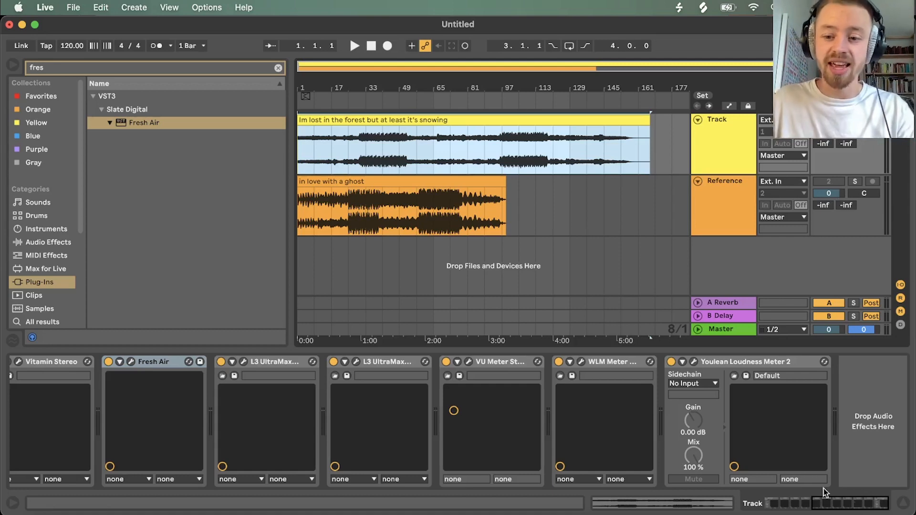
drag(826, 502, 865, 489)
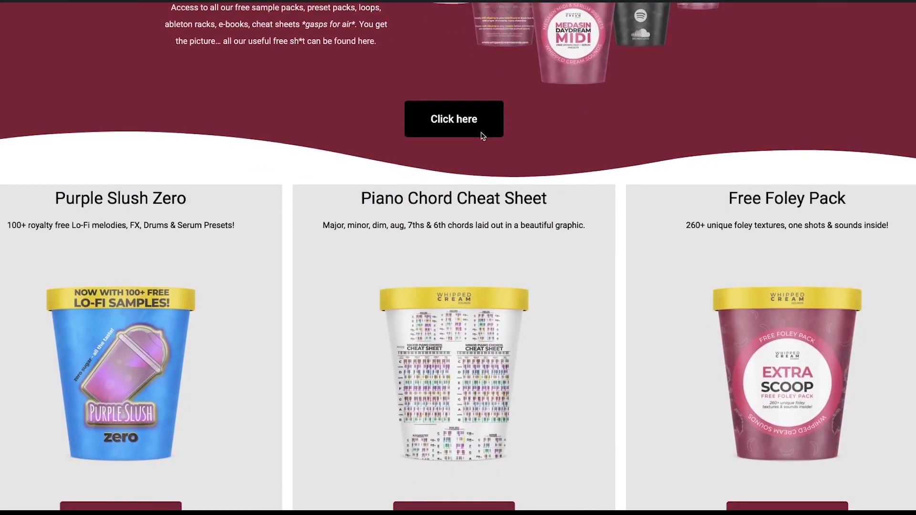
Switch to the Whipped Cream Sounds website and look through its free sample packs, cheat sheets, MIDI and presets.
scroll(481, 136, down, 2)
scroll(481, 136, down, 8)
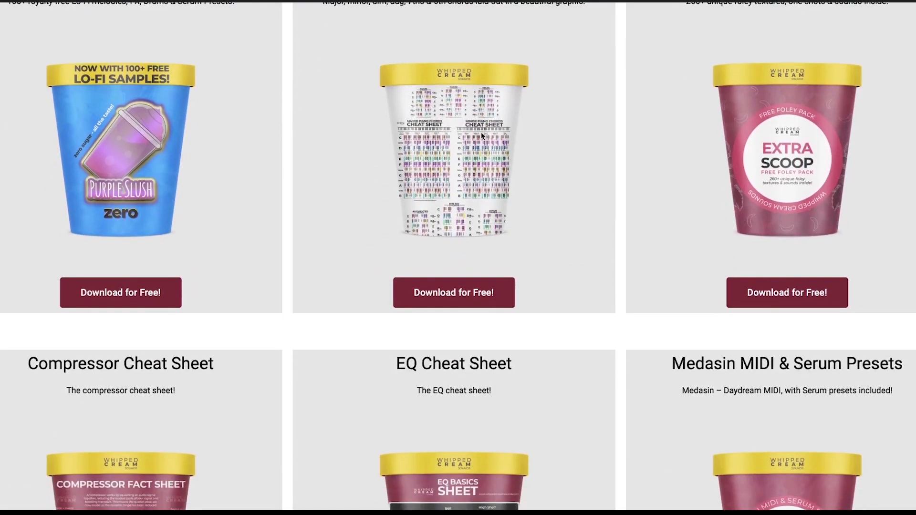
scroll(482, 136, down, 9)
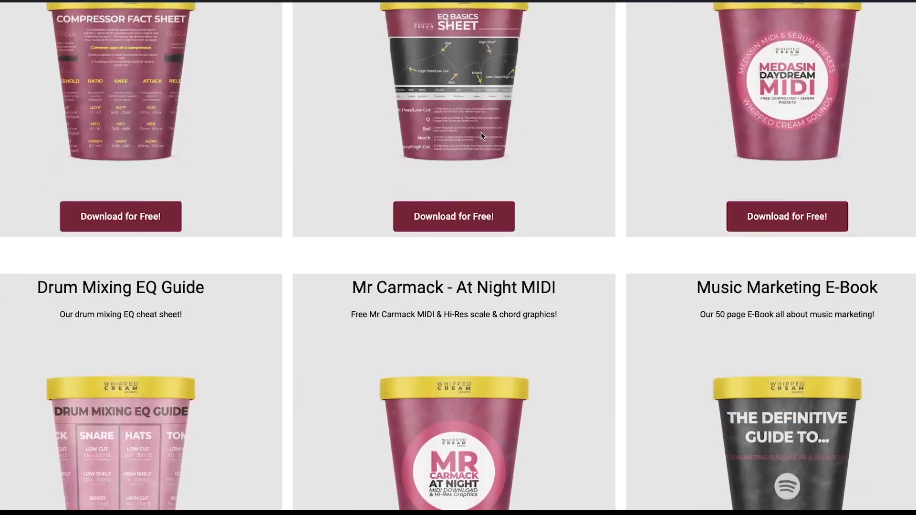
scroll(482, 136, down, 3)
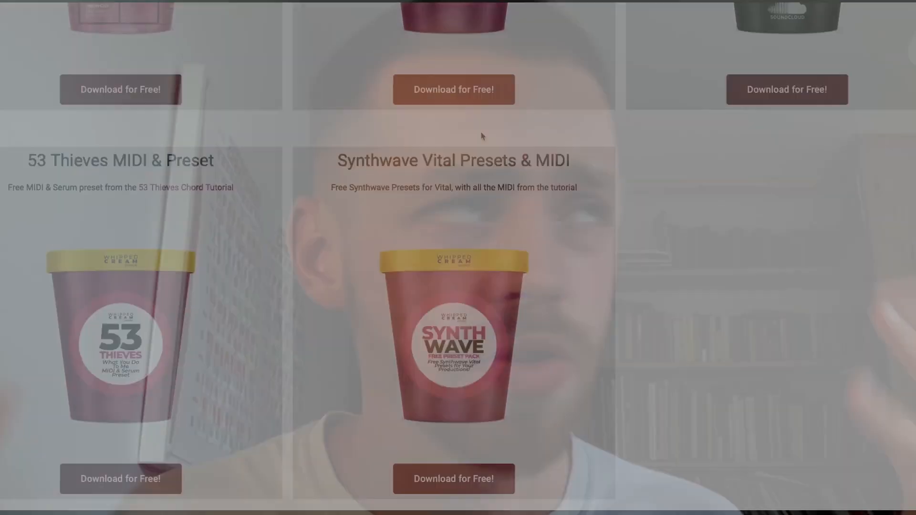